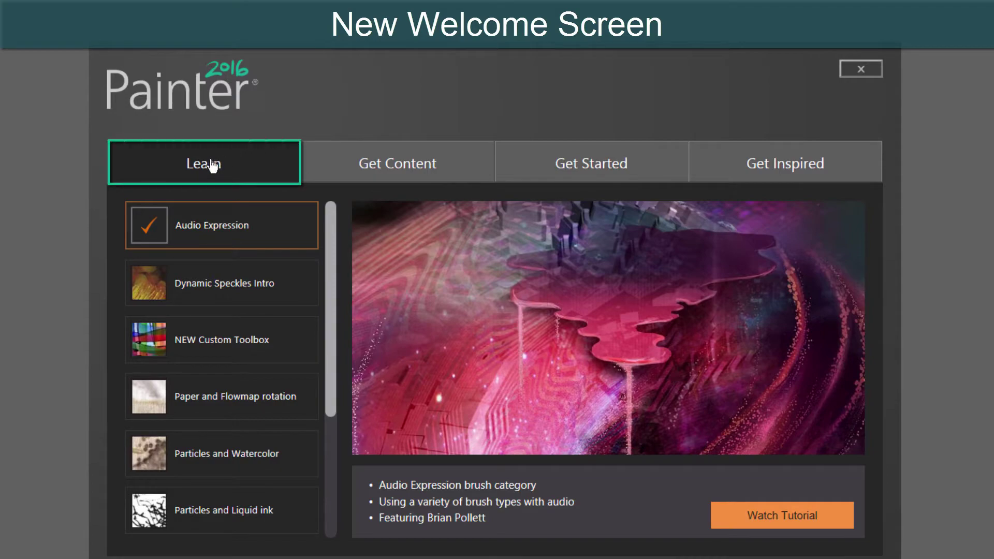
Review the Flame brush pack in the welcome screen's content store, open and dismiss its purchase form, then open the brush library.
click(404, 171)
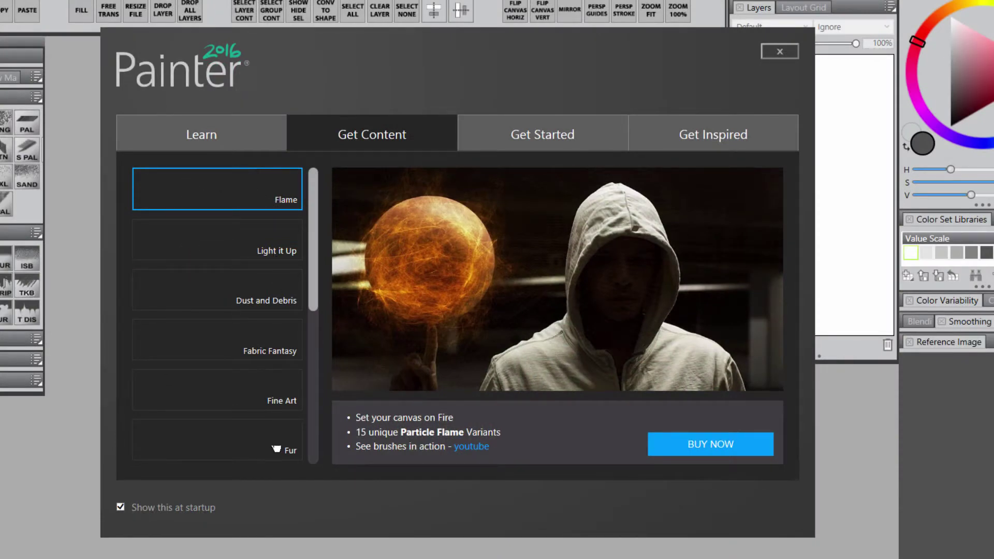
click(697, 450)
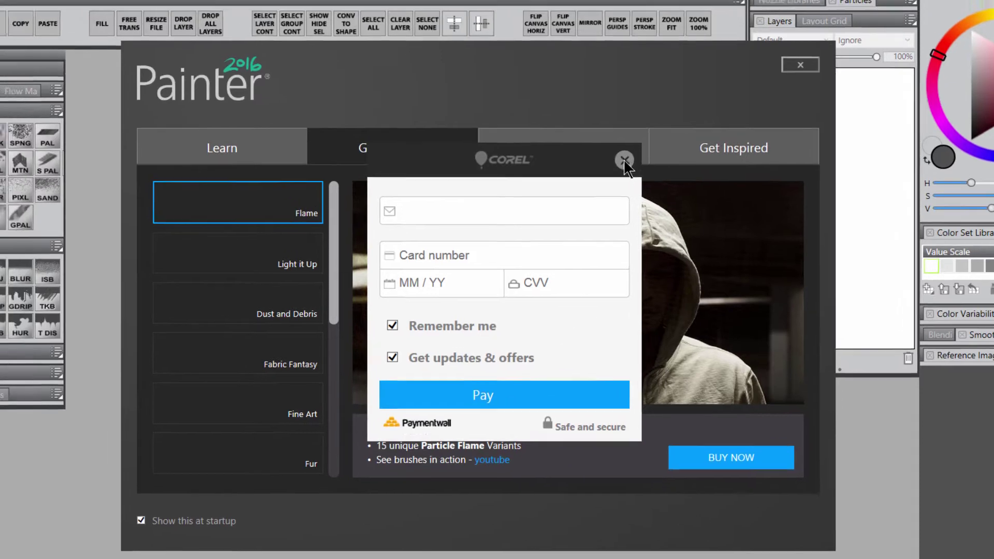
click(604, 147)
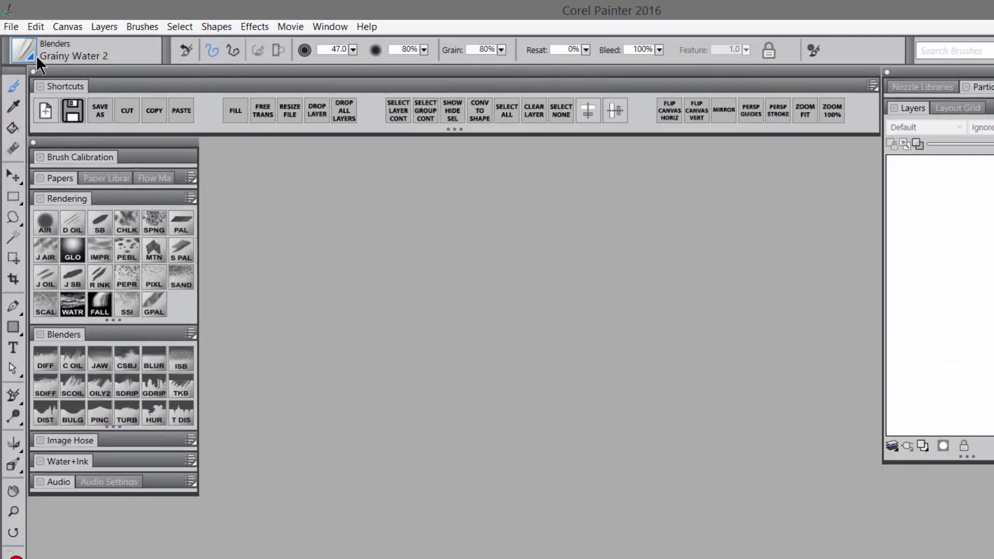
click(26, 45)
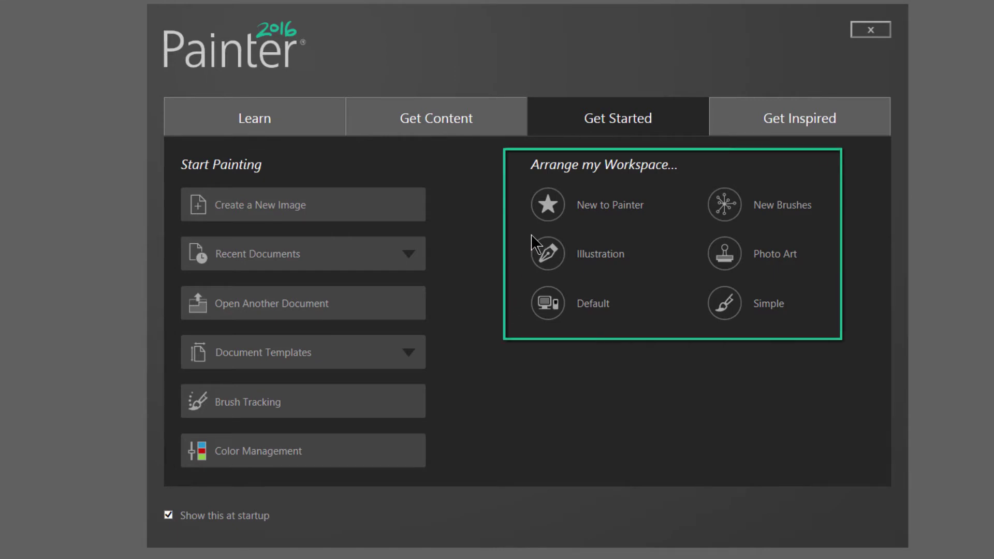
Browse through the inspirational artwork gallery on the welcome screen, then close the welcome screen.
mouse_move(549, 204)
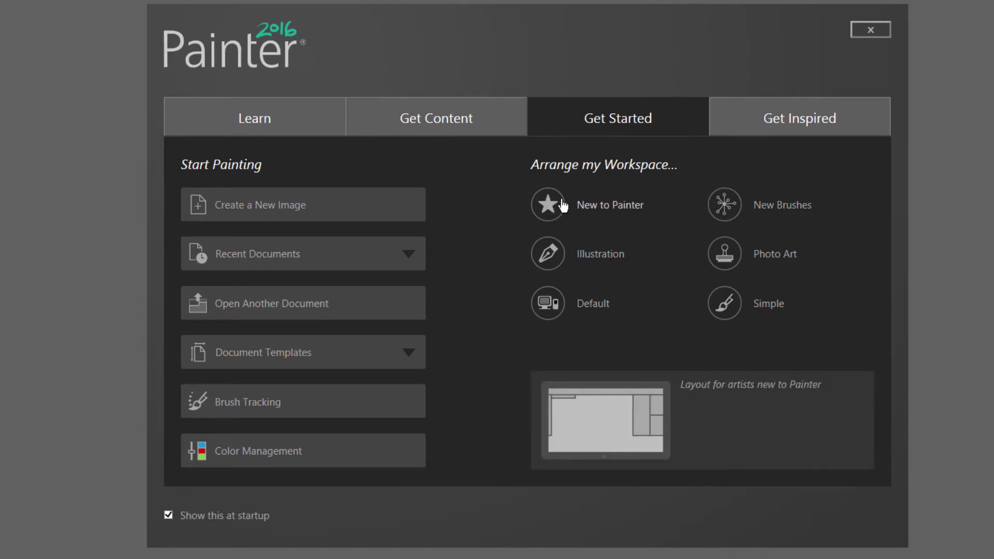
mouse_move(727, 212)
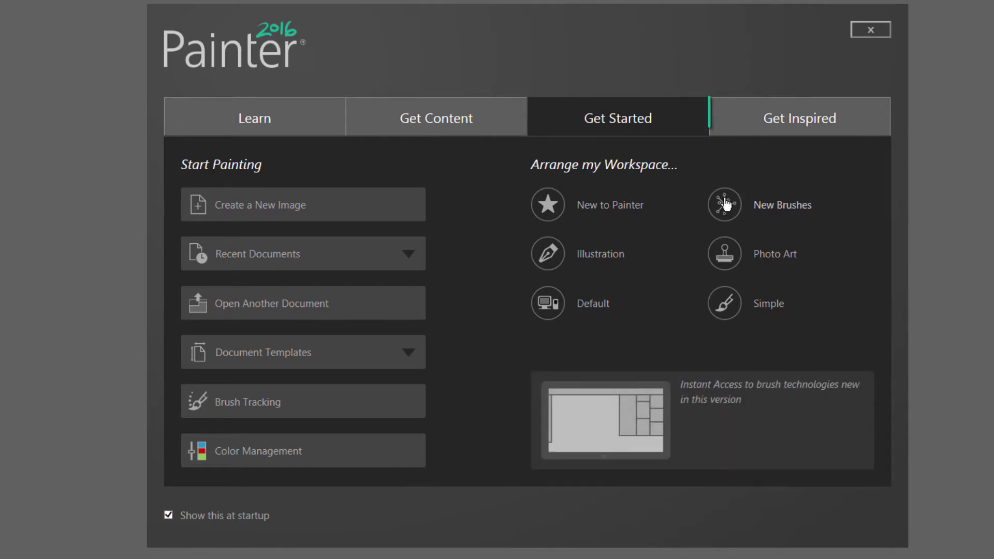
click(802, 123)
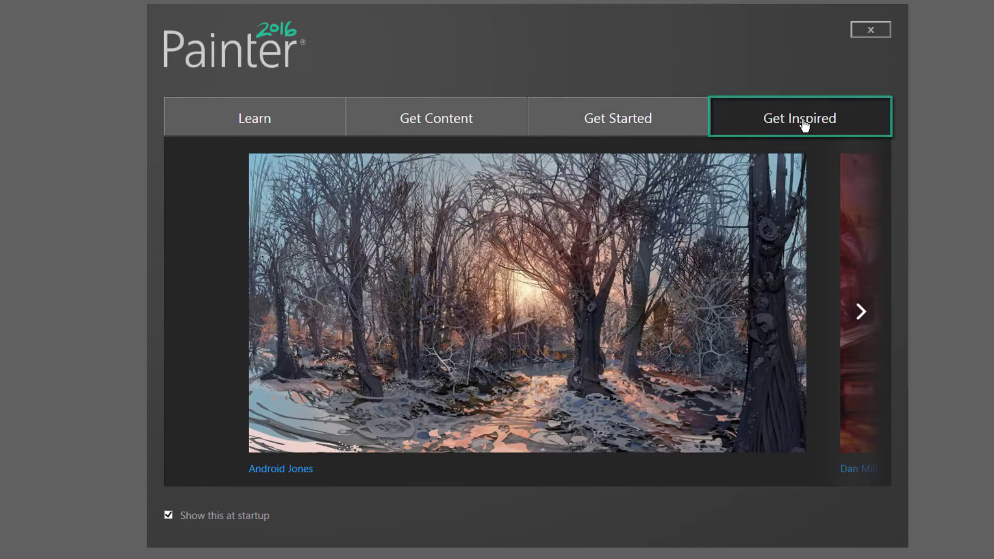
click(861, 312)
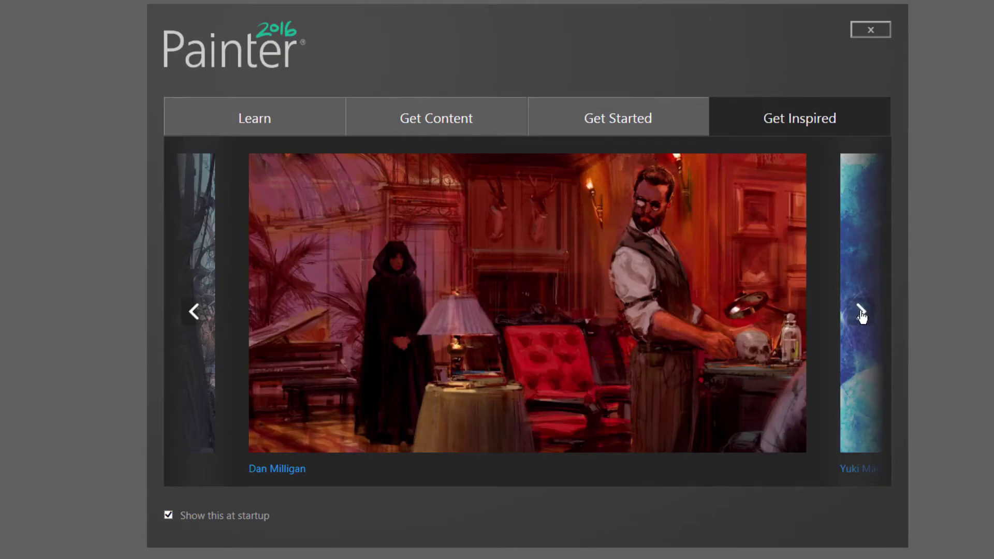
click(860, 311)
click(860, 312)
click(860, 312)
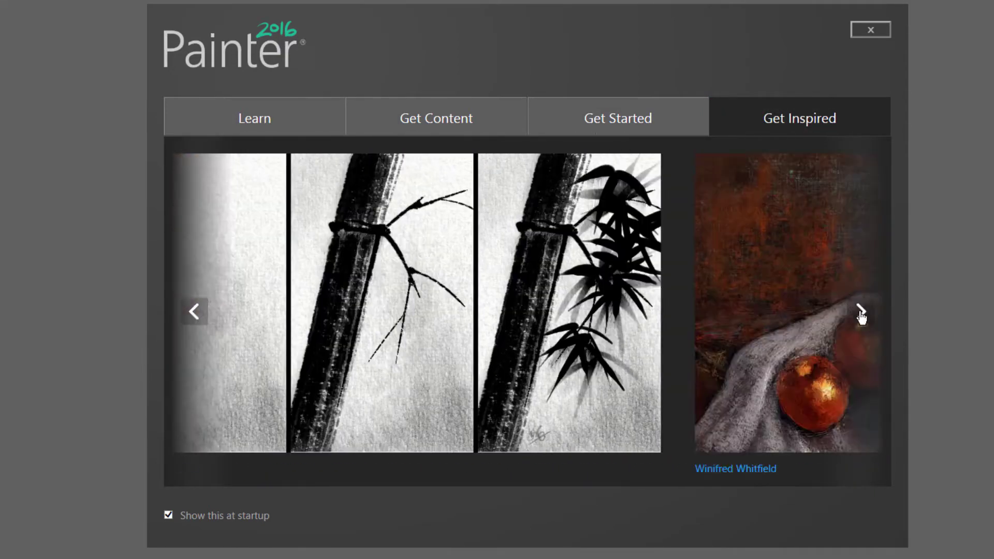
click(861, 312)
click(861, 312)
click(861, 312)
click(861, 312)
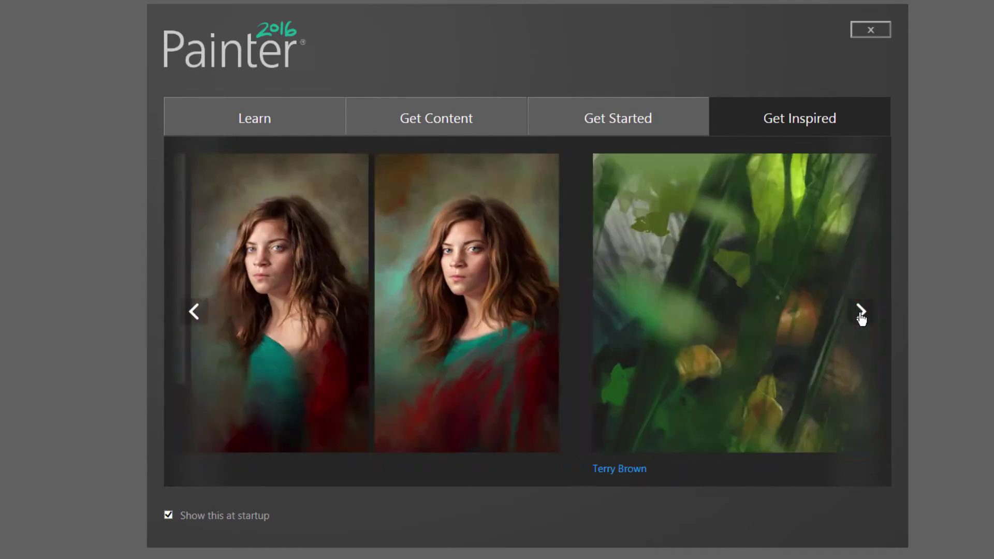
click(860, 311)
click(860, 312)
click(861, 312)
click(861, 312)
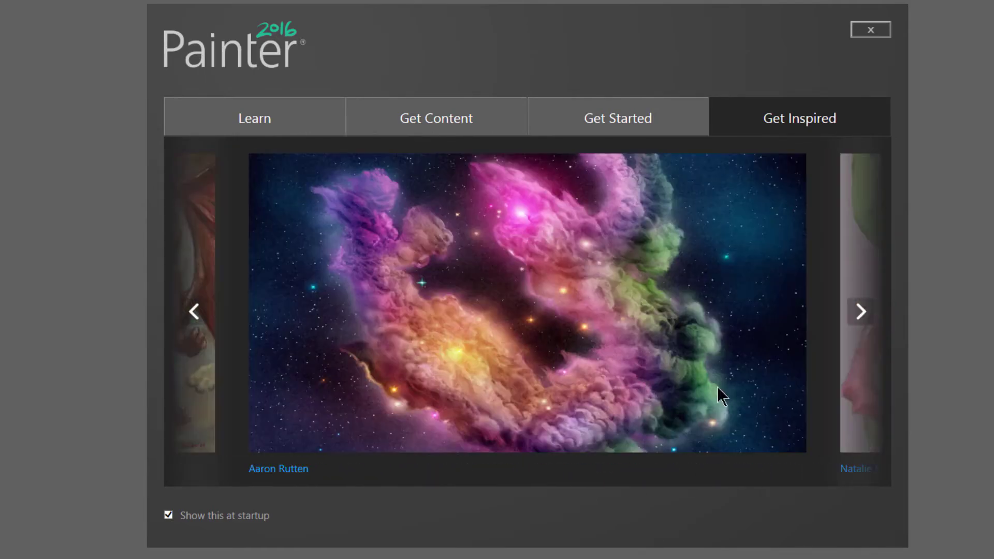
click(862, 314)
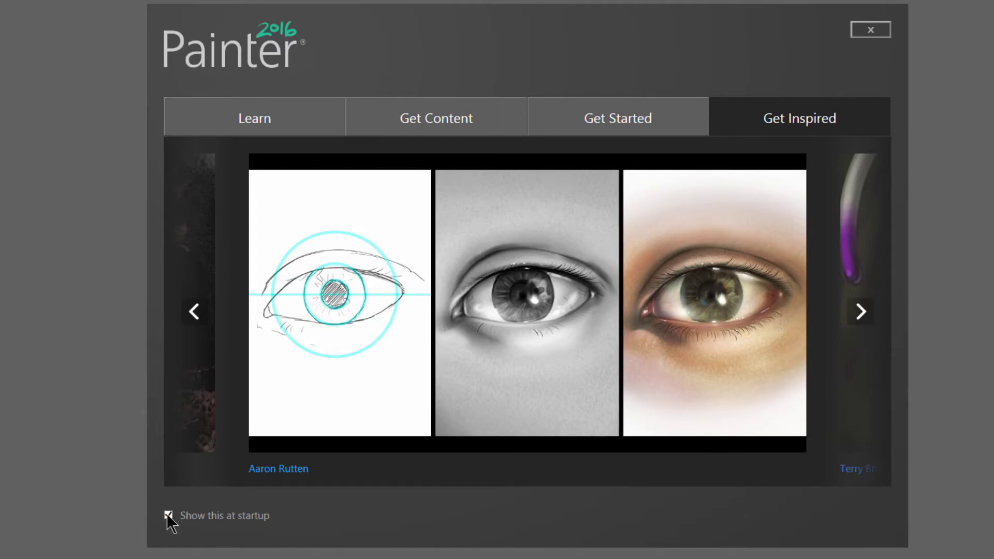
click(872, 33)
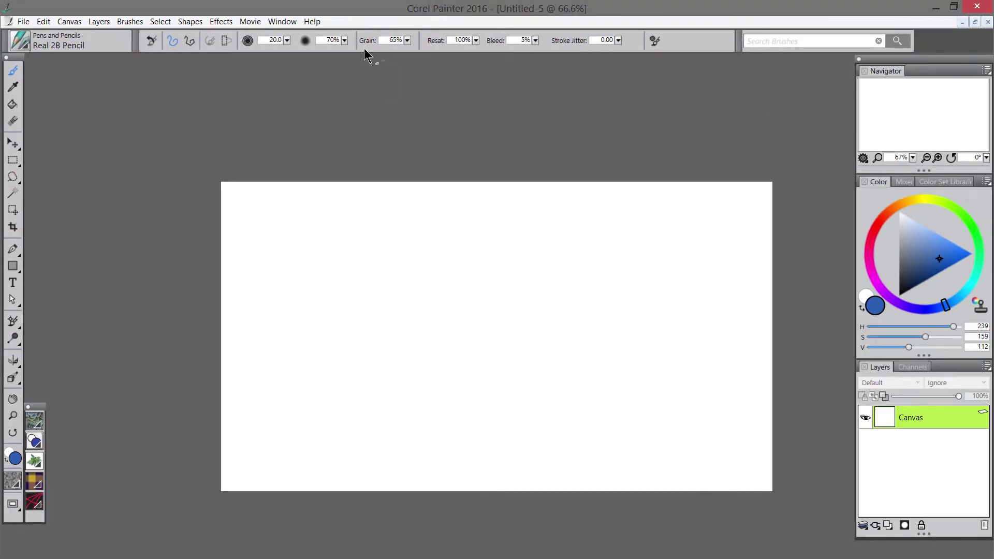
Reopen the welcome screen and choose the New to Painter workspace layout.
click(312, 22)
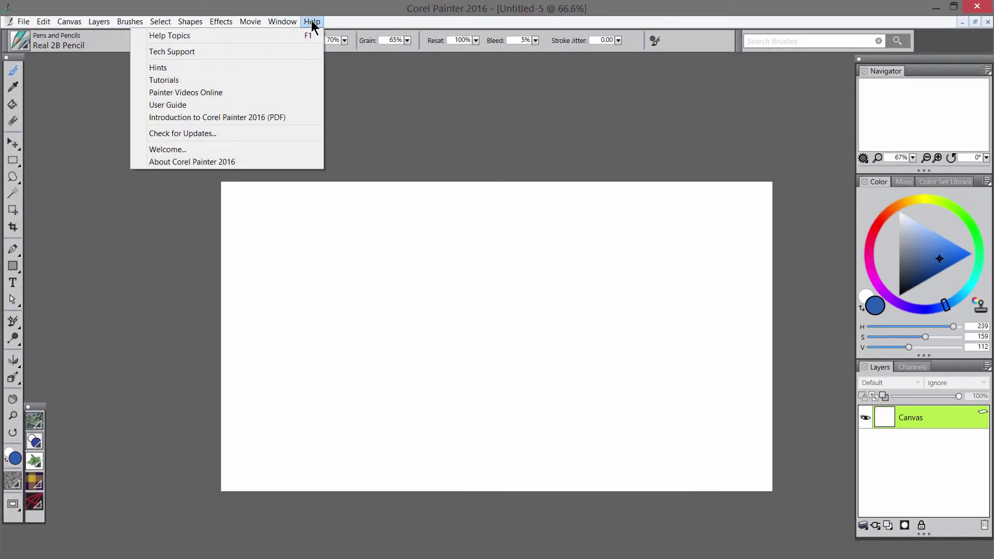
click(212, 154)
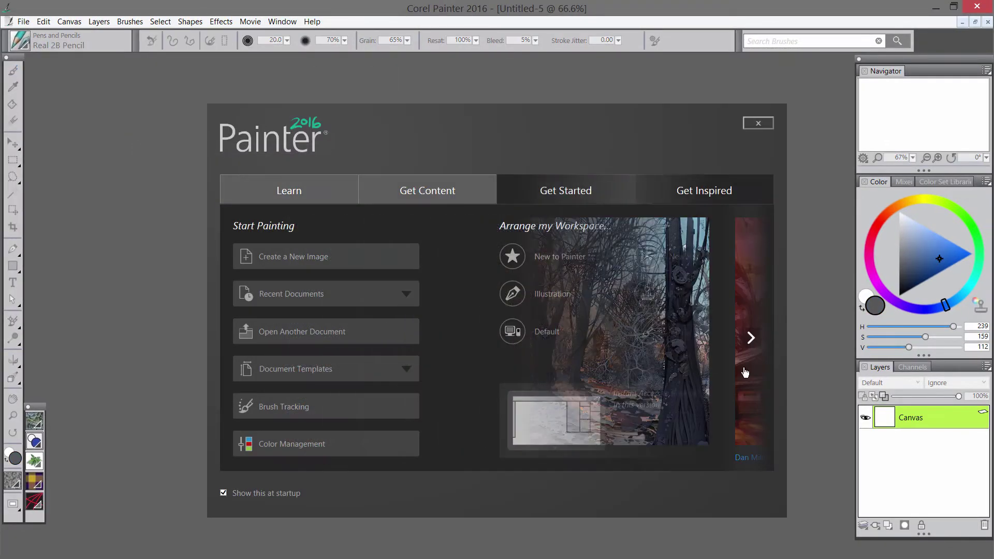
click(512, 259)
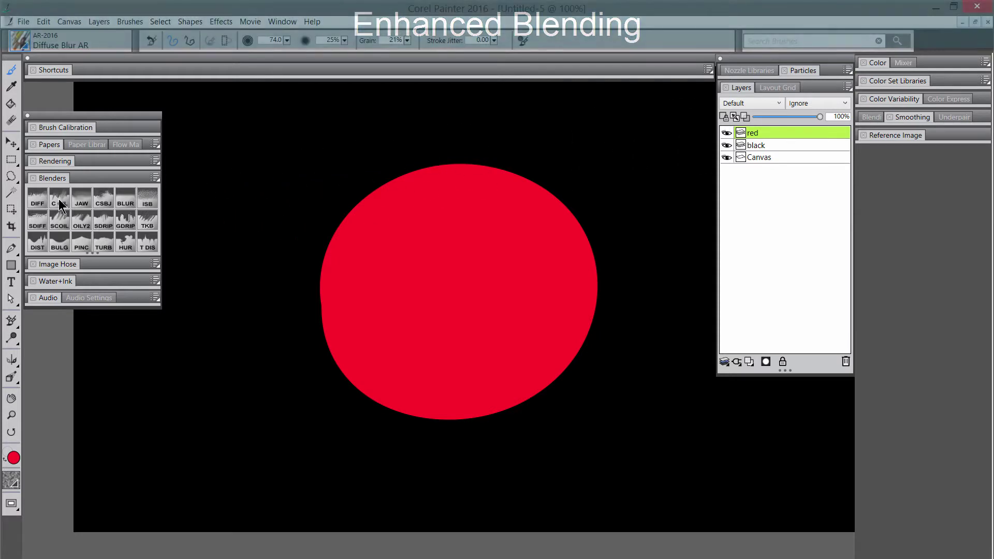
Smear the red circle's upper-left edge with Coarse Oily Blender 2 and its lower-left edge with Diffuse Blur AR.
click(81, 195)
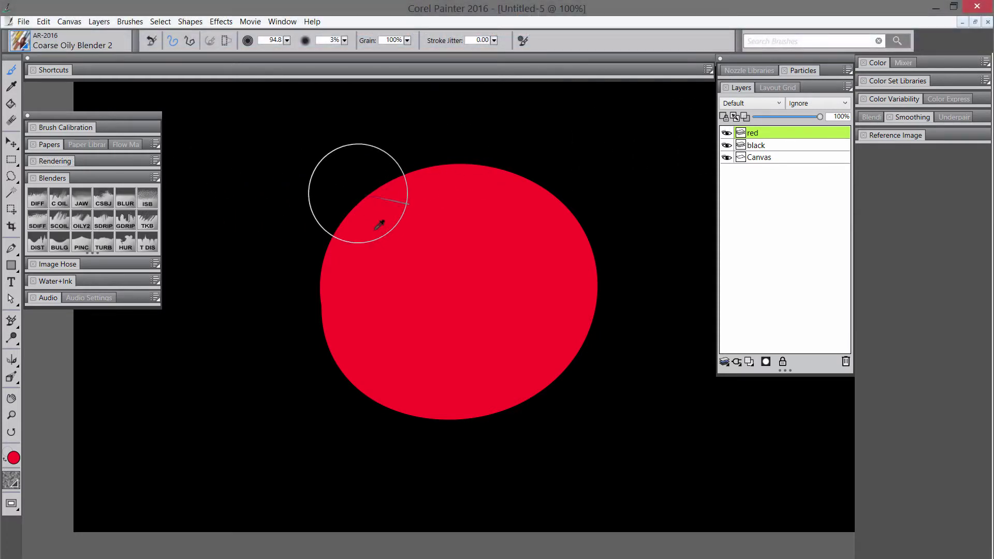
mouse_move(355, 188)
mouse_down()
mouse_move(329, 204)
mouse_move(349, 242)
mouse_move(310, 202)
mouse_up()
click(37, 196)
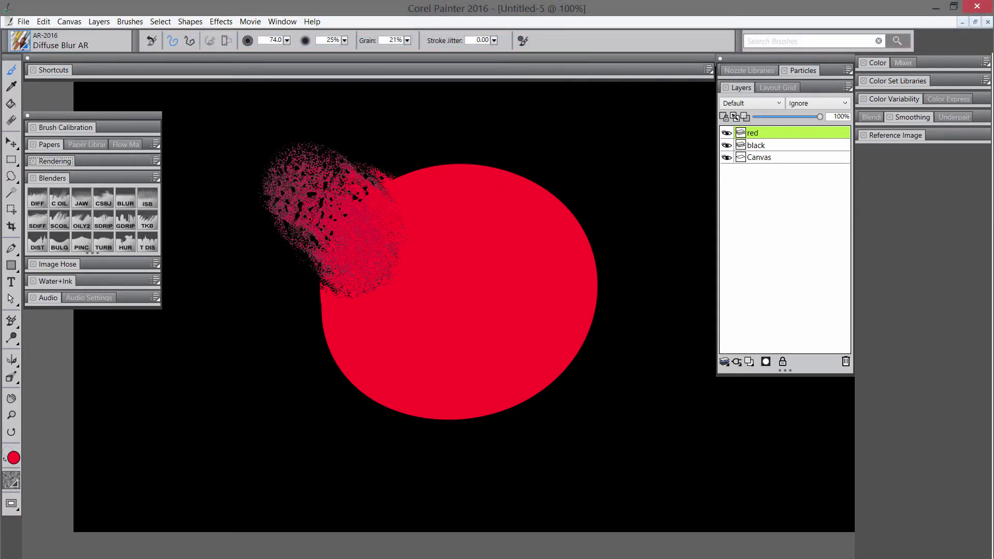
mouse_move(323, 306)
mouse_down()
mouse_move(311, 372)
mouse_move(349, 390)
mouse_move(333, 334)
mouse_move(311, 315)
mouse_up()
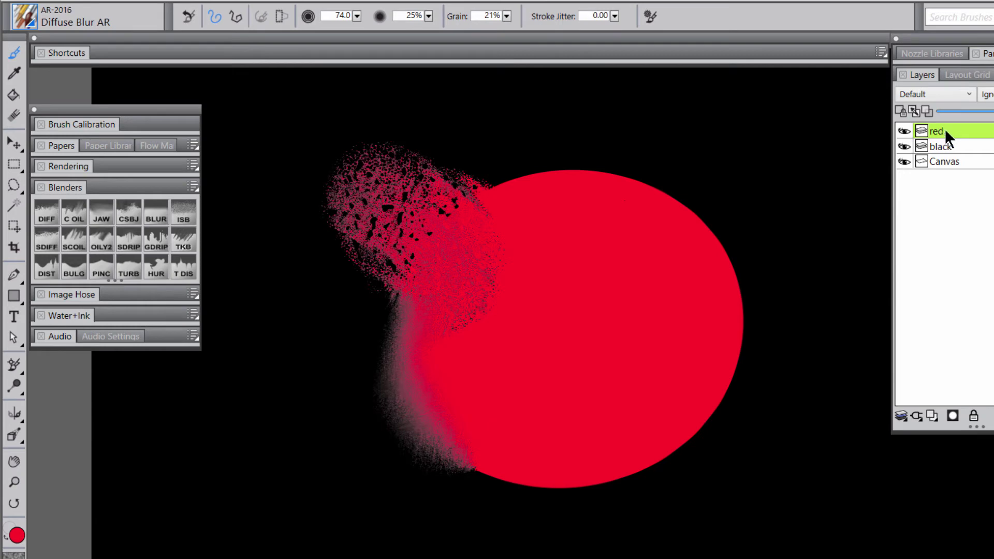
Hide the Canvas layer and smear the circle's upper-right edge with the SCOIL blender and its lower-right edge with Speckle Diffuse Blur.
click(904, 161)
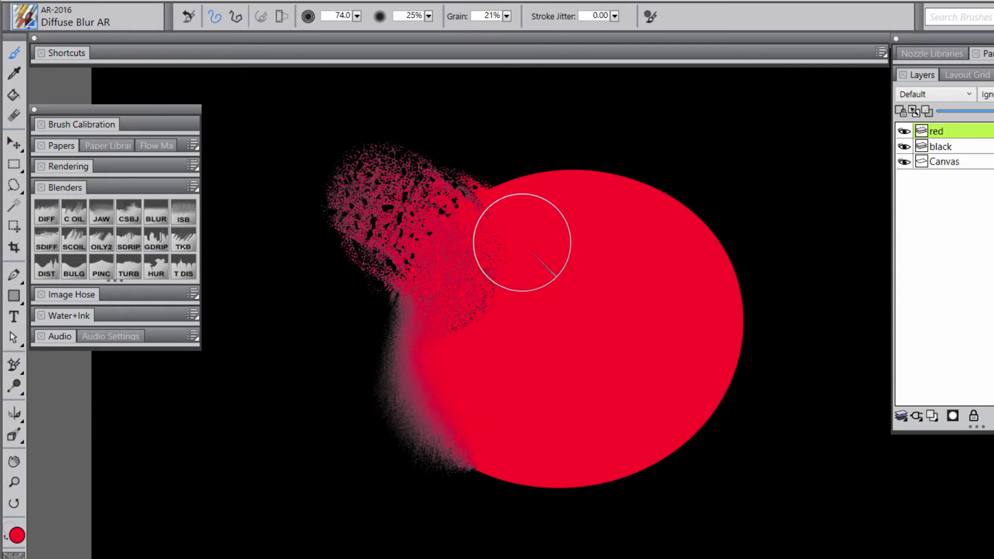
click(70, 238)
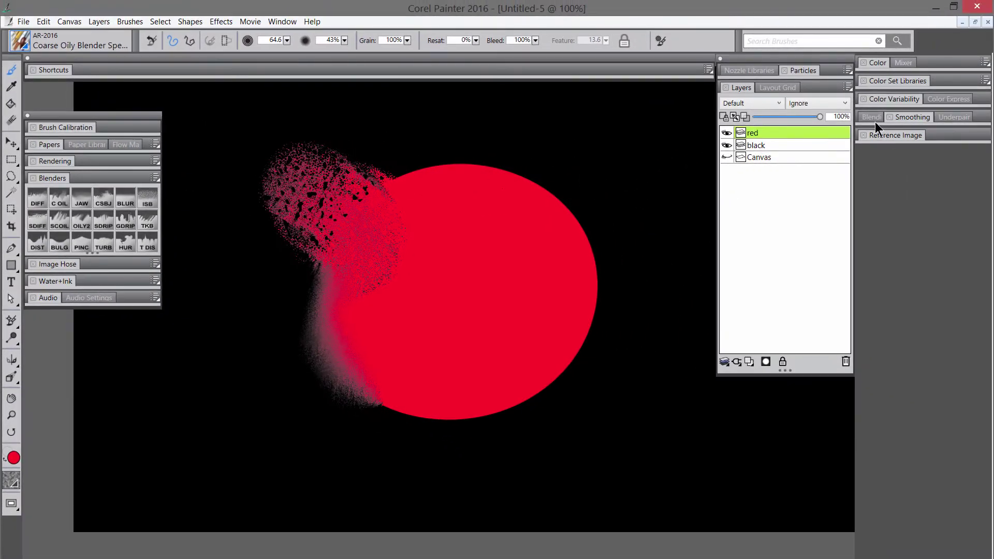
click(875, 120)
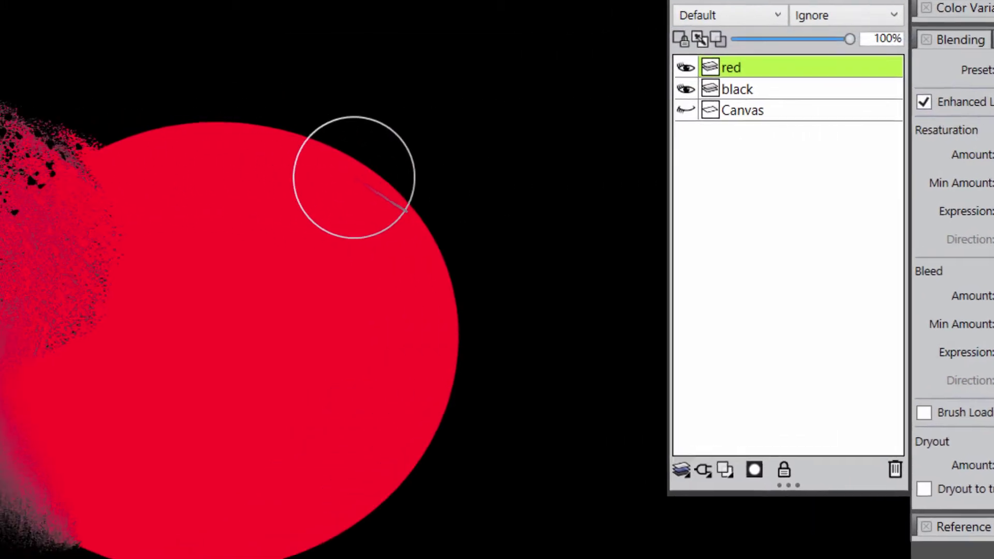
mouse_move(666, 156)
mouse_down()
mouse_move(755, 122)
mouse_move(781, 100)
mouse_move(769, 202)
mouse_move(744, 224)
mouse_move(817, 202)
mouse_move(892, 107)
mouse_move(652, 181)
mouse_move(728, 195)
mouse_move(905, 126)
mouse_move(830, 249)
mouse_up()
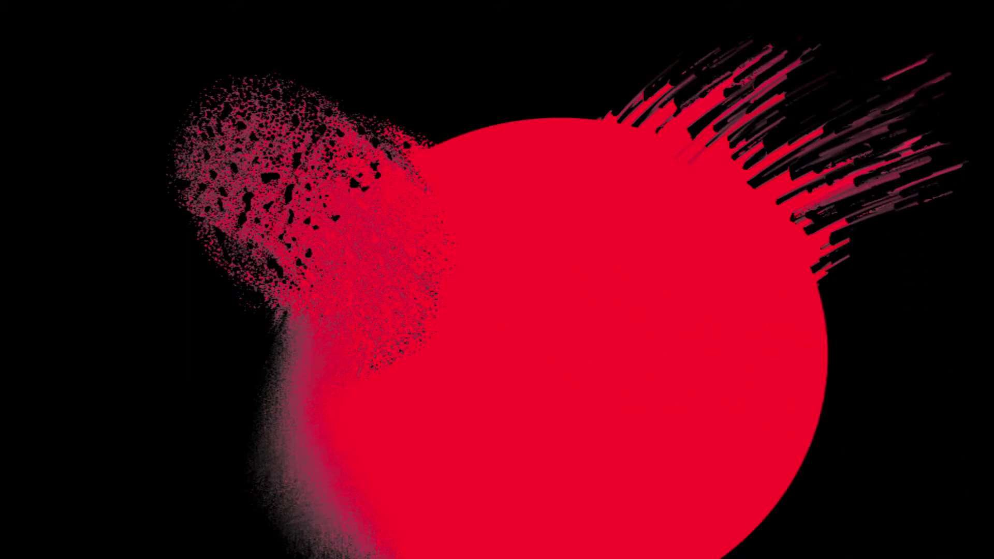
mouse_move(825, 317)
mouse_down()
mouse_move(793, 329)
mouse_move(718, 448)
mouse_move(801, 304)
mouse_move(728, 393)
mouse_move(803, 424)
mouse_move(768, 274)
mouse_move(763, 450)
mouse_move(624, 483)
mouse_move(611, 523)
mouse_up()
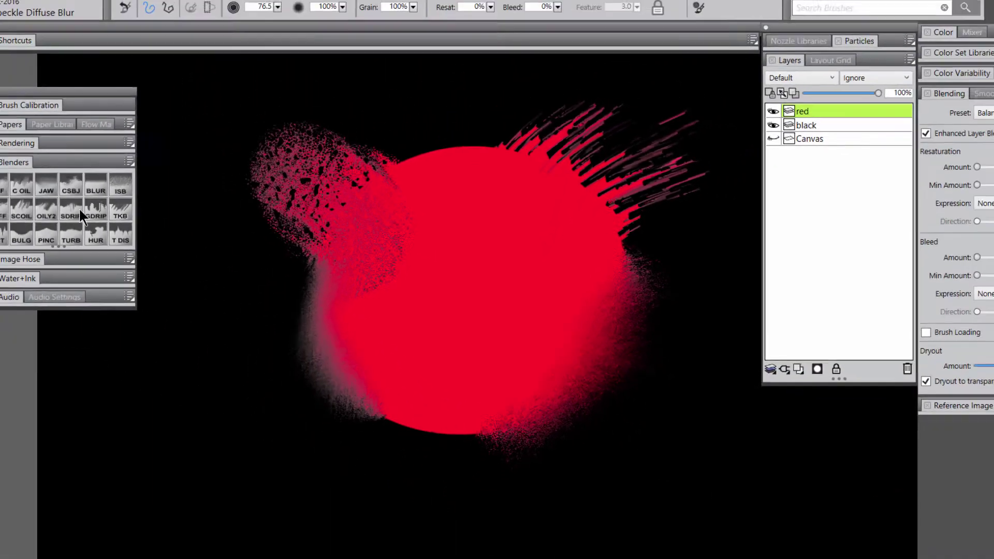
Hide the black layer and smear the red circle's right and lower-right edges outward with a small soft blender, using Enhanced Layer Blending.
click(773, 124)
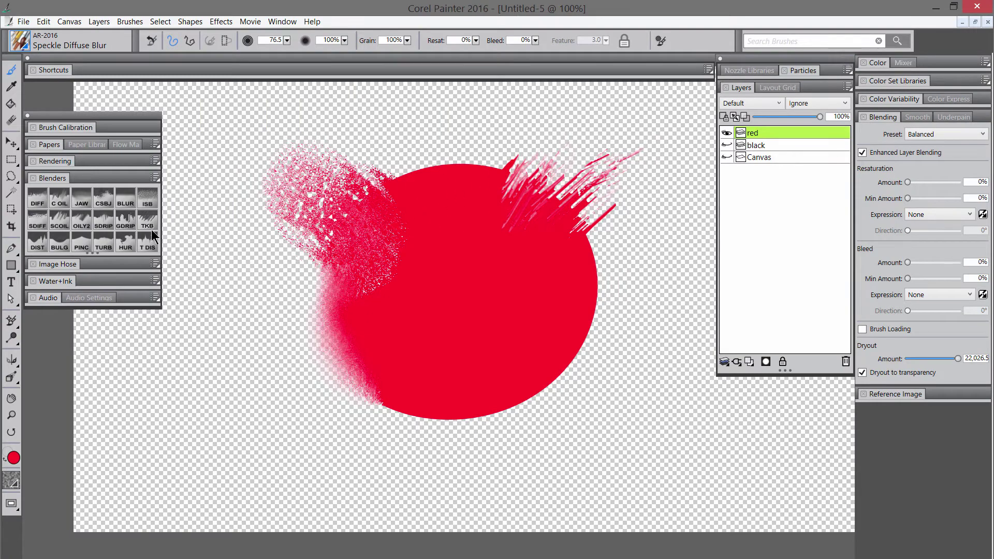
click(87, 206)
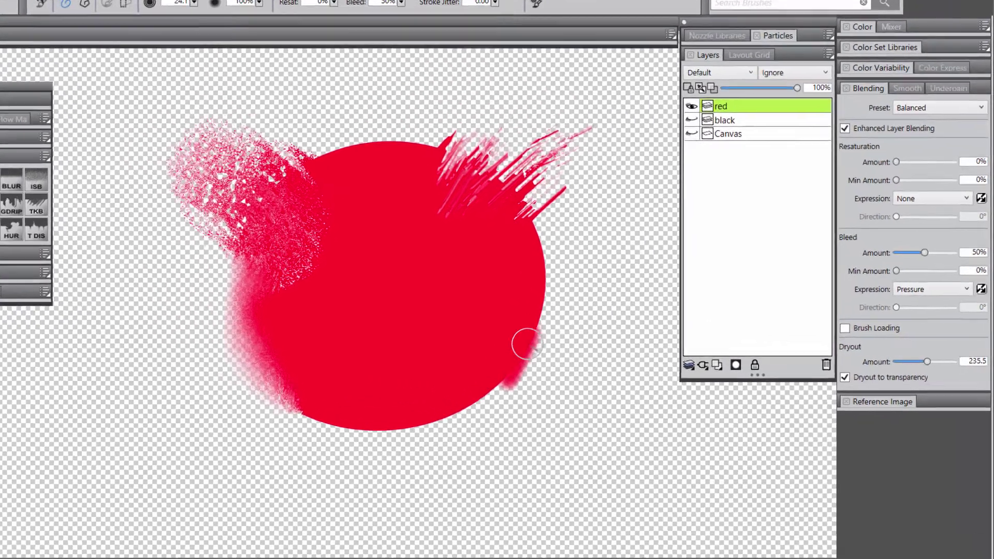
mouse_move(527, 344)
mouse_down()
mouse_move(537, 310)
mouse_move(526, 373)
mouse_move(526, 357)
mouse_move(505, 370)
mouse_up()
mouse_move(392, 378)
mouse_down()
mouse_move(424, 380)
mouse_move(436, 360)
mouse_move(426, 325)
mouse_move(442, 340)
mouse_move(455, 337)
mouse_move(430, 337)
mouse_move(471, 331)
mouse_move(443, 278)
mouse_move(441, 235)
mouse_up()
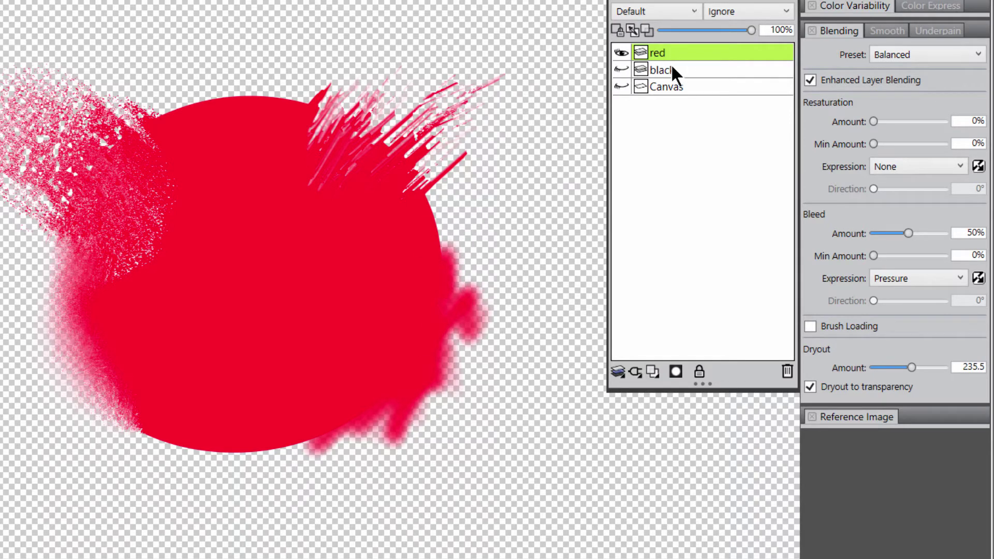
Disable Enhanced Layer Blending and pull several blending strokes downward from the circle's bottom edge.
click(810, 79)
mouse_move(181, 462)
mouse_down()
mouse_move(204, 445)
mouse_move(238, 533)
mouse_move(264, 492)
mouse_move(238, 448)
mouse_up()
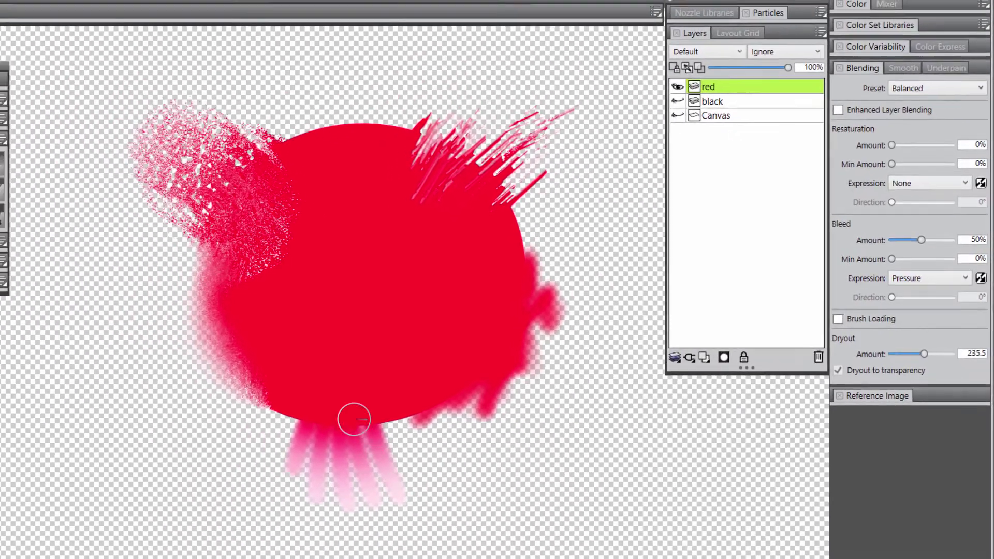
mouse_move(344, 430)
mouse_down()
mouse_move(295, 507)
mouse_move(327, 428)
mouse_move(315, 484)
mouse_move(314, 471)
mouse_move(282, 502)
mouse_up()
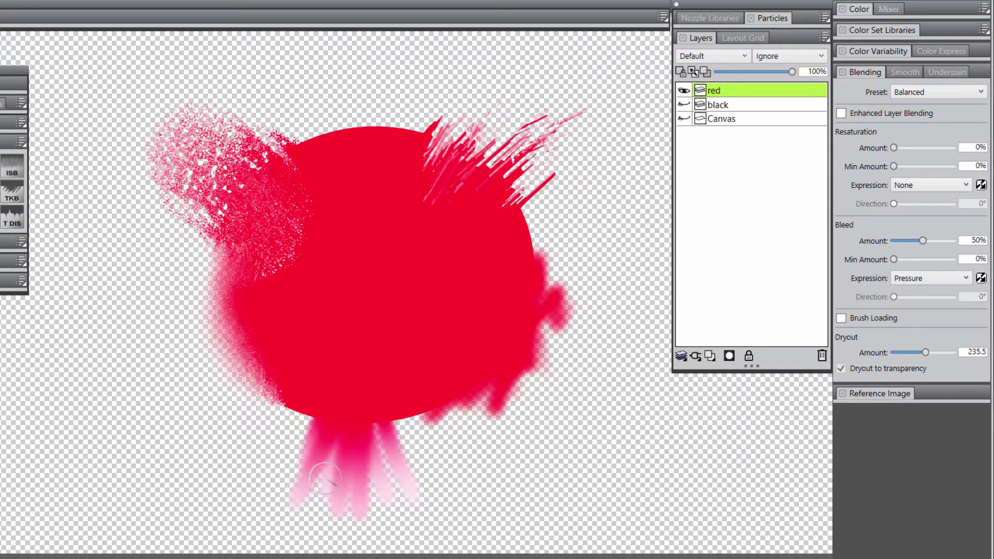
Show the black layer and add more outward blending strokes along the circle's bottom edge towards the lower right, without Enhanced Layer Blending.
click(684, 104)
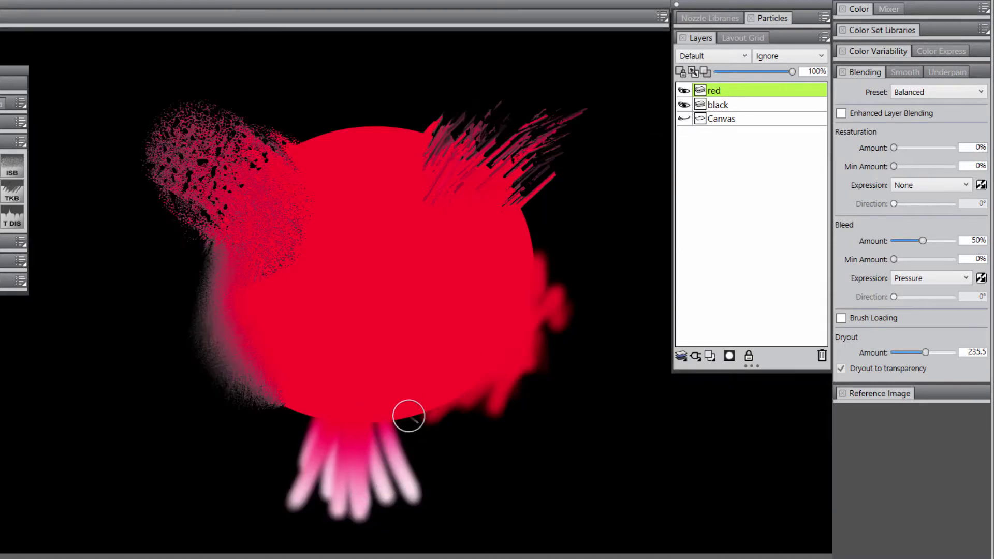
drag(408, 415, 446, 459)
drag(440, 409, 484, 464)
Enable Enhanced Layer Blending and smear the circle's lower-left edge outward over the black layer.
click(841, 113)
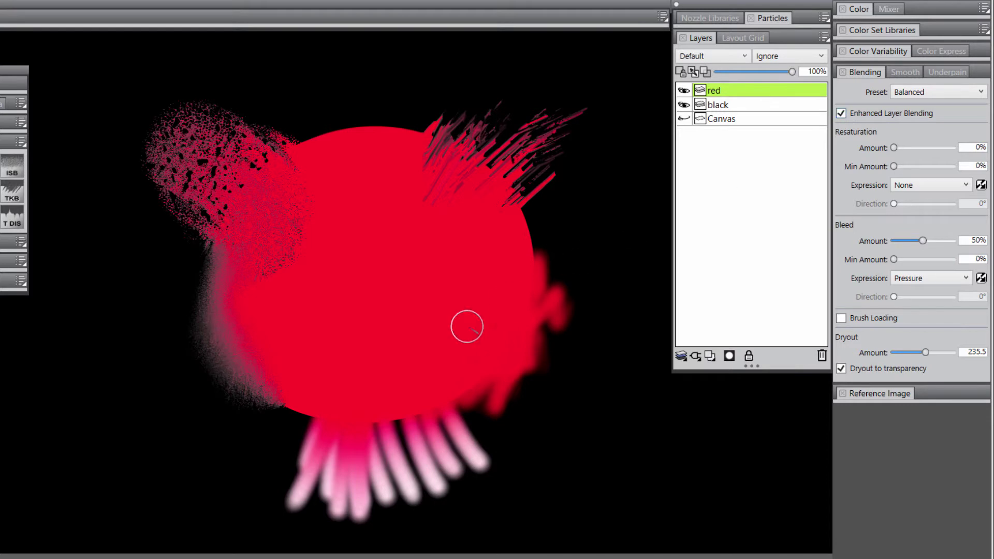
mouse_move(251, 464)
mouse_down()
mouse_move(303, 392)
mouse_move(208, 472)
mouse_move(286, 394)
mouse_move(260, 393)
mouse_move(156, 471)
mouse_up()
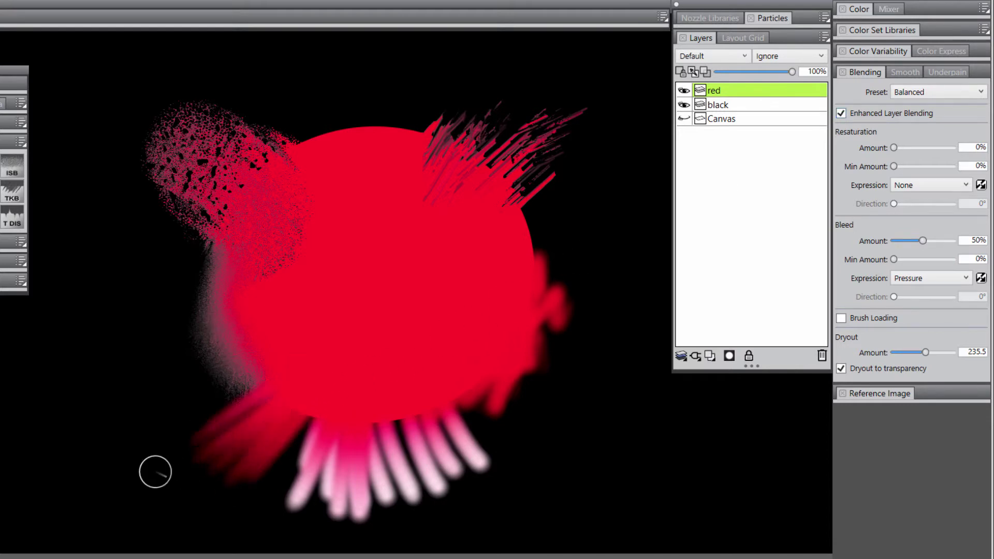
mouse_move(273, 366)
mouse_down()
mouse_move(239, 366)
mouse_move(125, 446)
mouse_up()
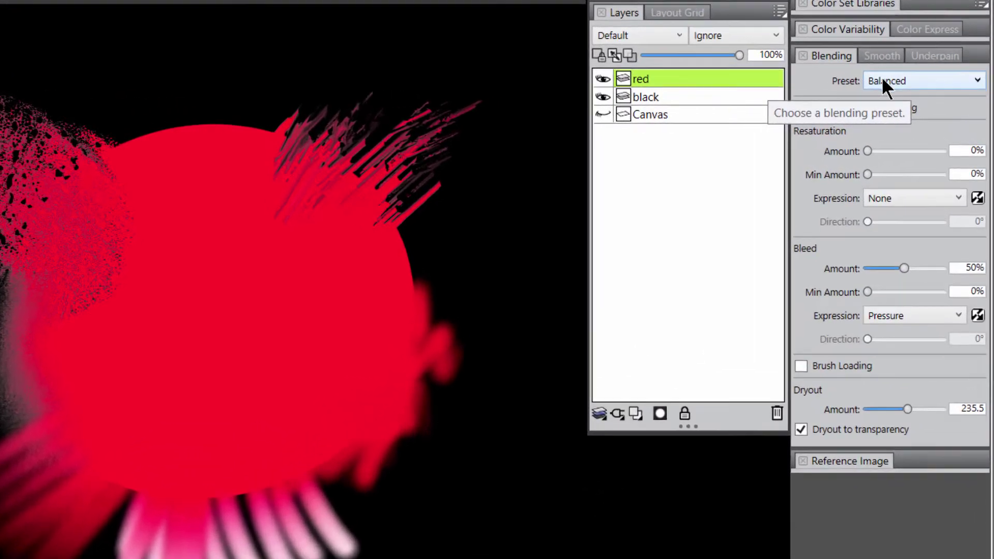
Look through the available blending presets and keep Balanced.
click(890, 81)
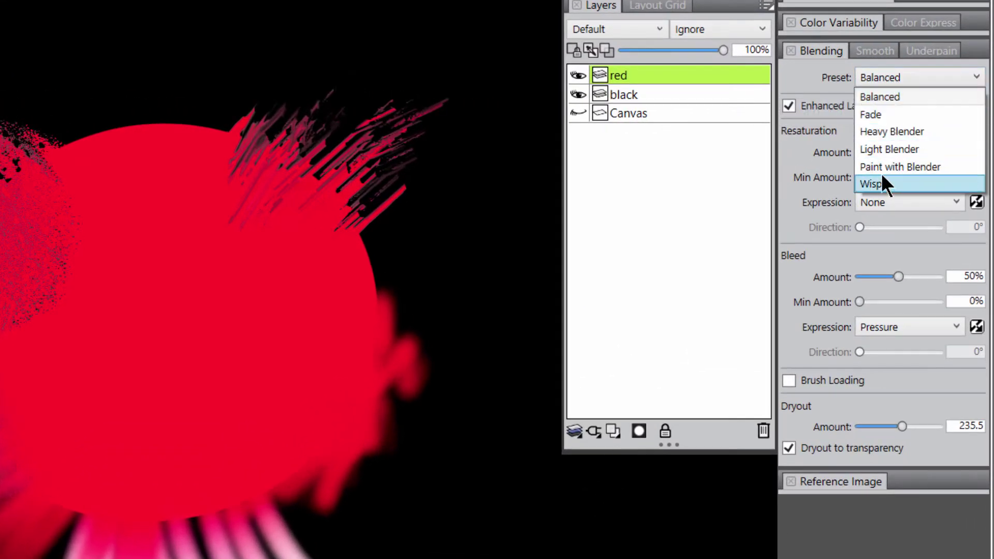
click(811, 77)
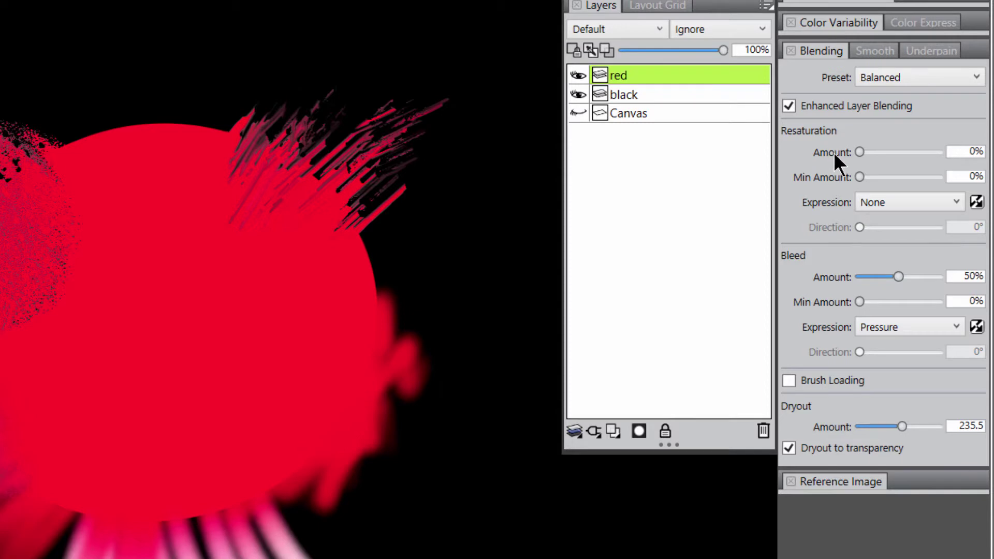
Smear the red circle's right and lower-right edges outward over the black layer with several long blending strokes using the Balanced preset.
mouse_move(835, 151)
mouse_move(829, 179)
mouse_move(790, 381)
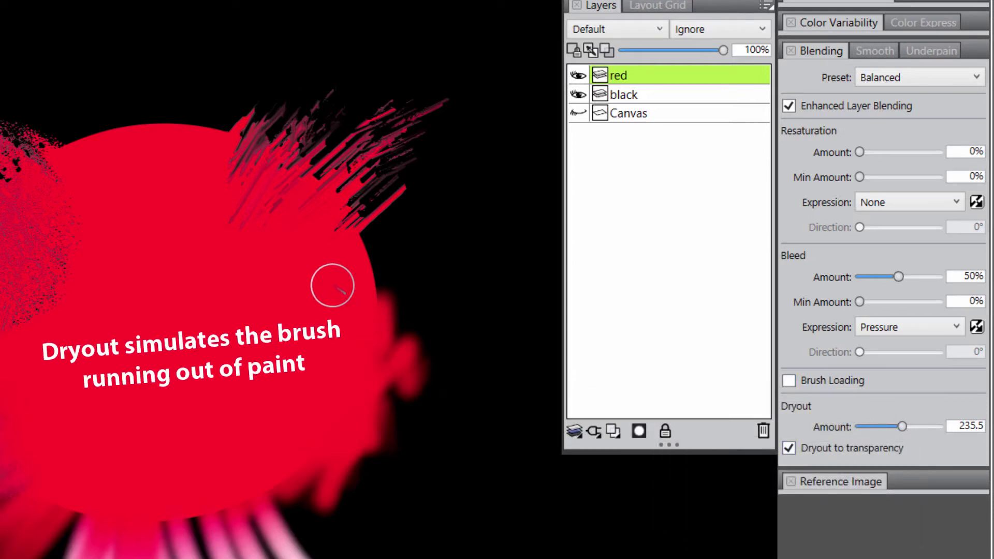
mouse_move(333, 284)
mouse_down()
mouse_move(466, 233)
mouse_move(420, 262)
mouse_move(489, 228)
mouse_up()
drag(319, 303, 502, 192)
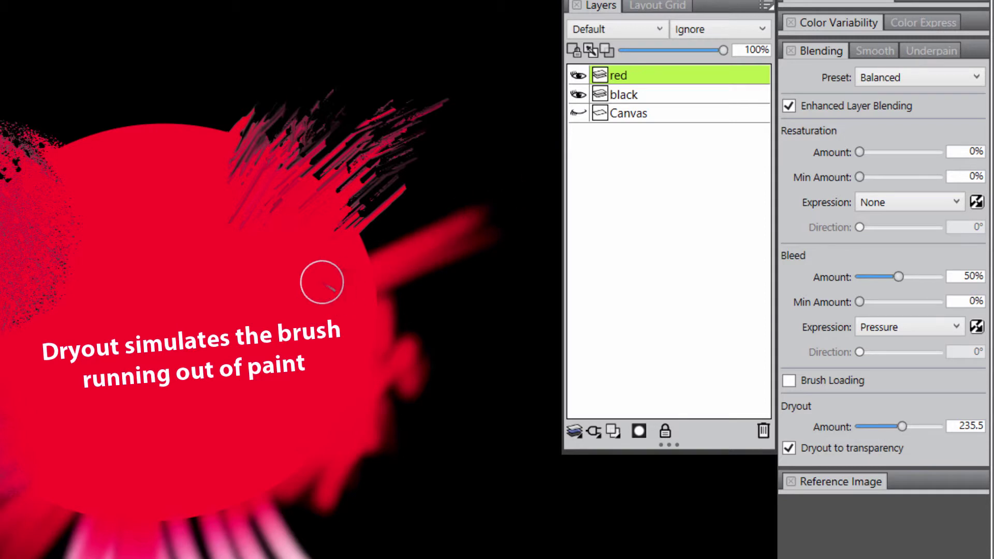
drag(322, 282, 484, 173)
drag(322, 308, 510, 254)
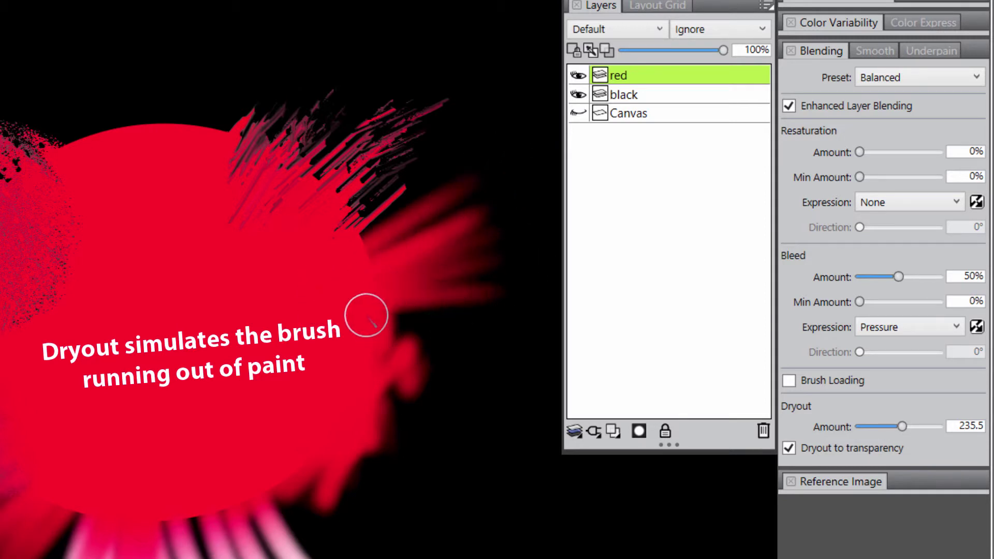
drag(345, 309, 517, 337)
drag(353, 333, 505, 327)
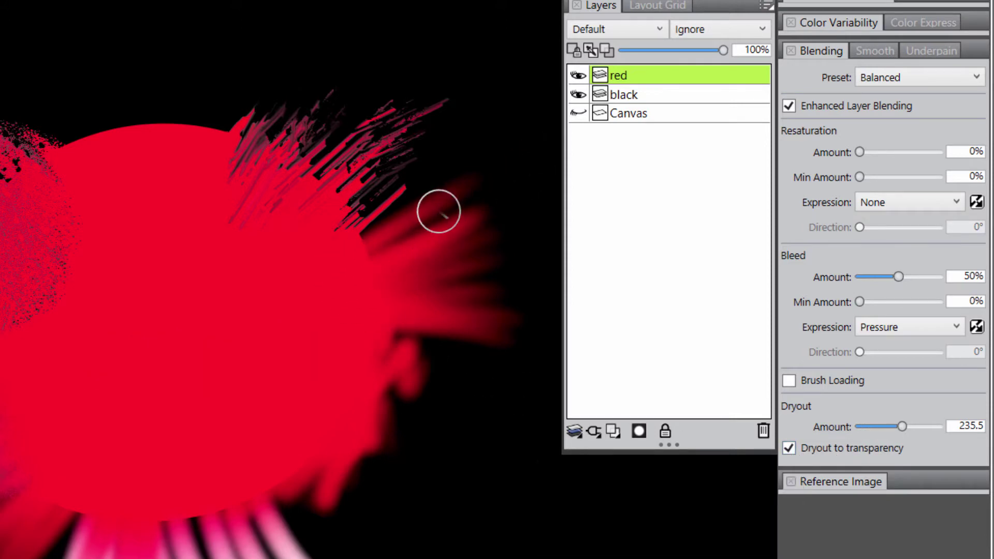
drag(389, 406, 603, 481)
mouse_move(325, 395)
mouse_down()
mouse_move(437, 471)
mouse_move(665, 540)
mouse_up()
drag(327, 430, 623, 558)
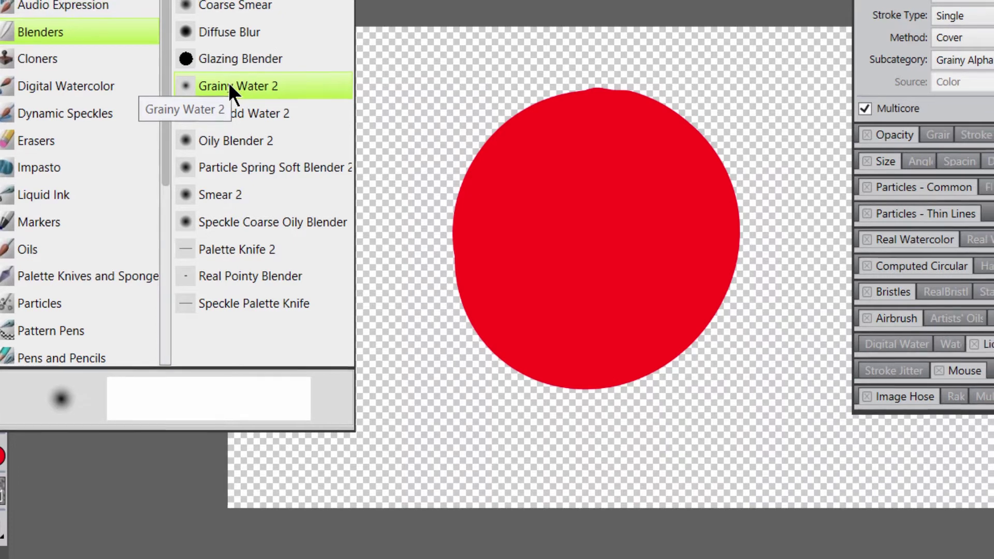
Choose the Grainy Water 2 blender and blend all around the red circle's edge.
click(242, 82)
drag(544, 101, 529, 98)
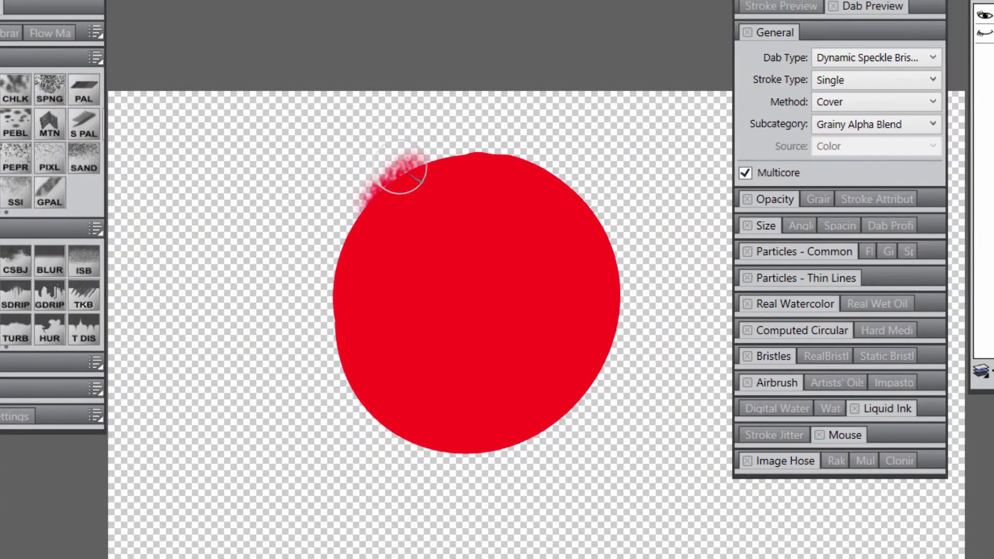
mouse_move(401, 172)
mouse_down()
mouse_move(358, 208)
mouse_move(336, 305)
mouse_move(349, 384)
mouse_move(392, 435)
mouse_move(421, 443)
mouse_move(485, 441)
mouse_move(568, 404)
mouse_move(547, 418)
mouse_move(570, 419)
mouse_move(615, 319)
mouse_move(609, 215)
mouse_move(594, 222)
mouse_move(568, 166)
mouse_move(551, 181)
mouse_move(462, 156)
mouse_move(388, 188)
mouse_up()
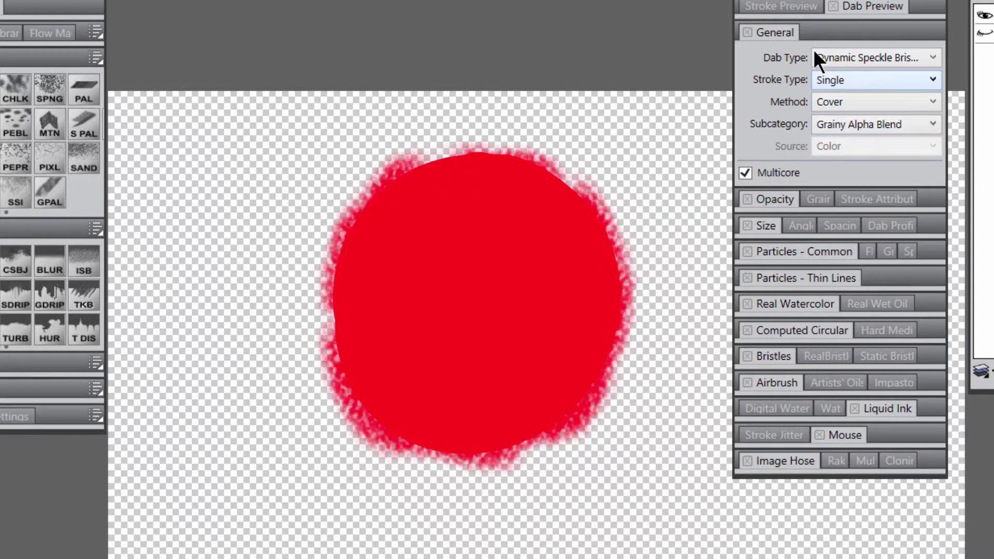
Review the brush's method subcategories, keep Grainy Alpha Blend, and smear the circle's lower-left edge outward.
click(865, 130)
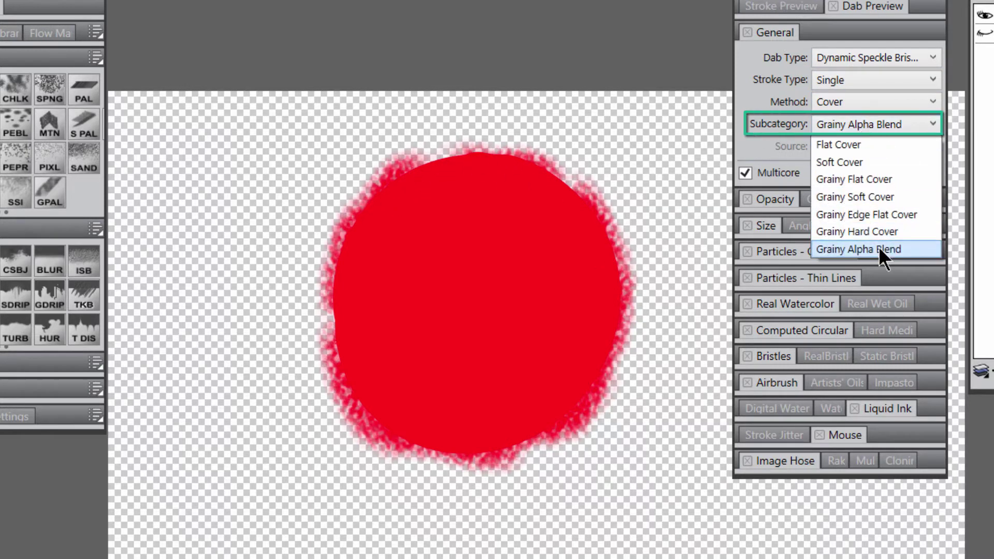
click(778, 136)
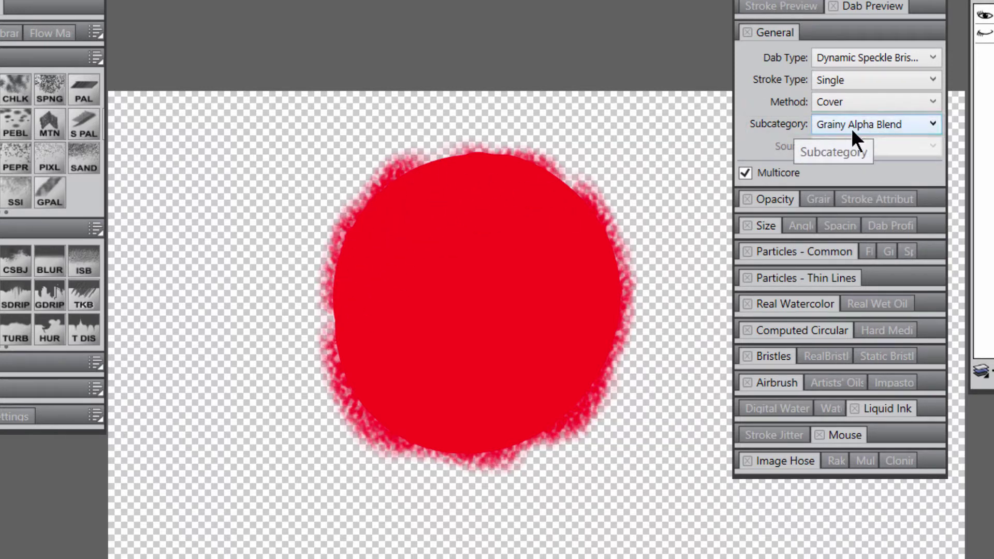
mouse_move(392, 264)
mouse_down()
mouse_move(275, 389)
mouse_move(358, 293)
mouse_move(333, 322)
mouse_up()
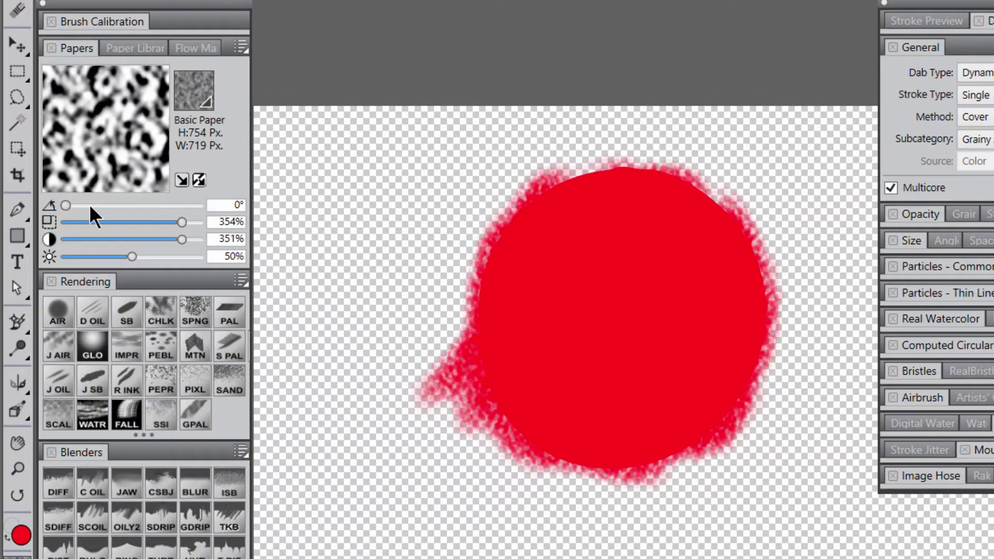
Set the paper scale to 63% and contrast to 60%, and pull blending strokes outward from the circle's left edge.
click(70, 221)
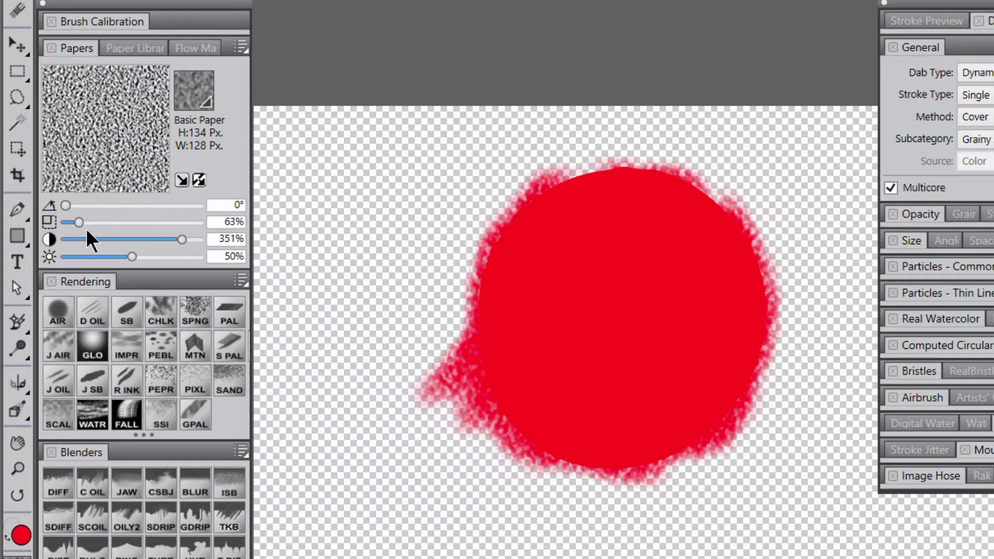
click(75, 238)
mouse_move(513, 300)
mouse_down()
mouse_move(440, 347)
mouse_move(507, 256)
mouse_move(415, 233)
mouse_move(477, 211)
mouse_move(539, 171)
mouse_up()
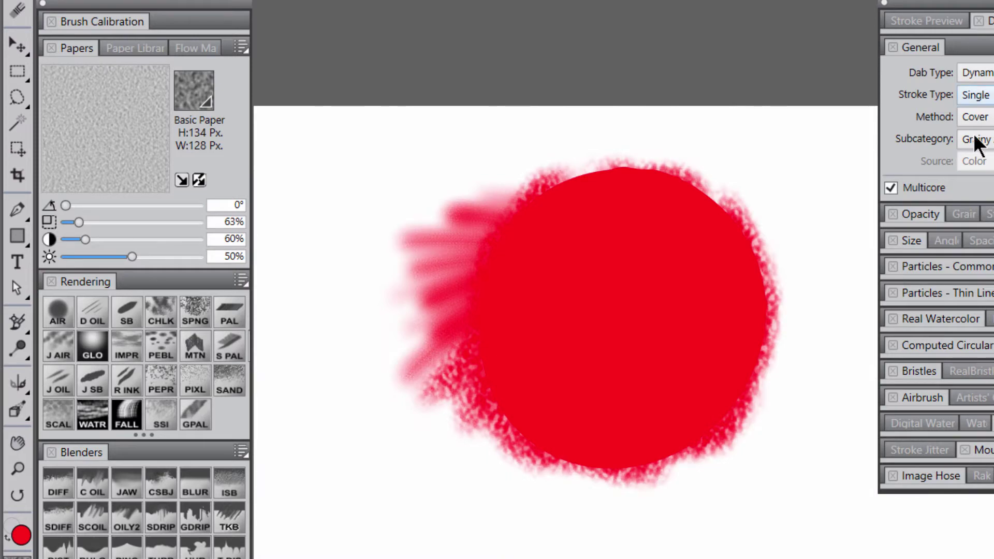
mouse_move(475, 344)
mouse_down()
mouse_move(400, 425)
mouse_move(432, 438)
mouse_move(456, 472)
mouse_move(480, 460)
mouse_move(485, 374)
mouse_move(461, 346)
mouse_up()
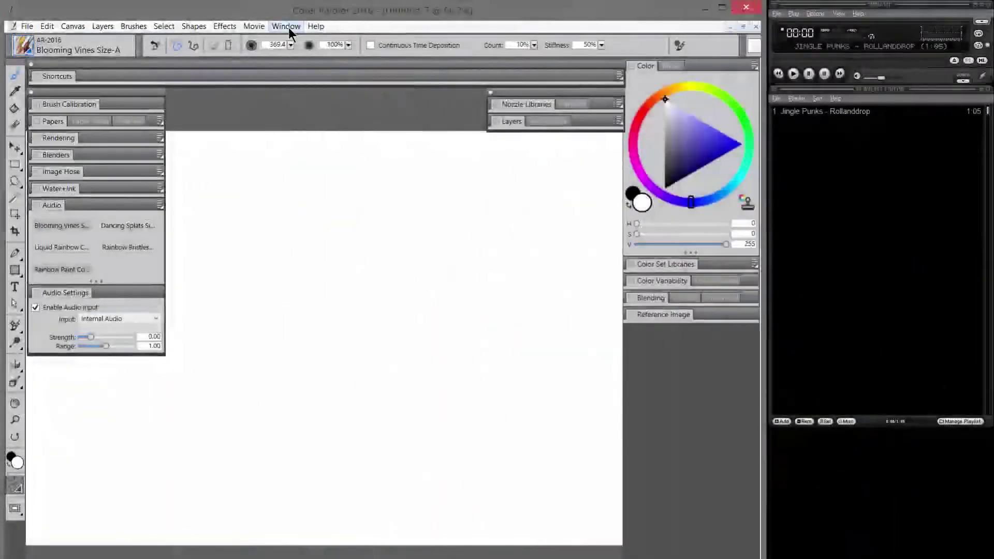
Choose Internal Audio as the audio input for Audio Expression brushes.
click(288, 27)
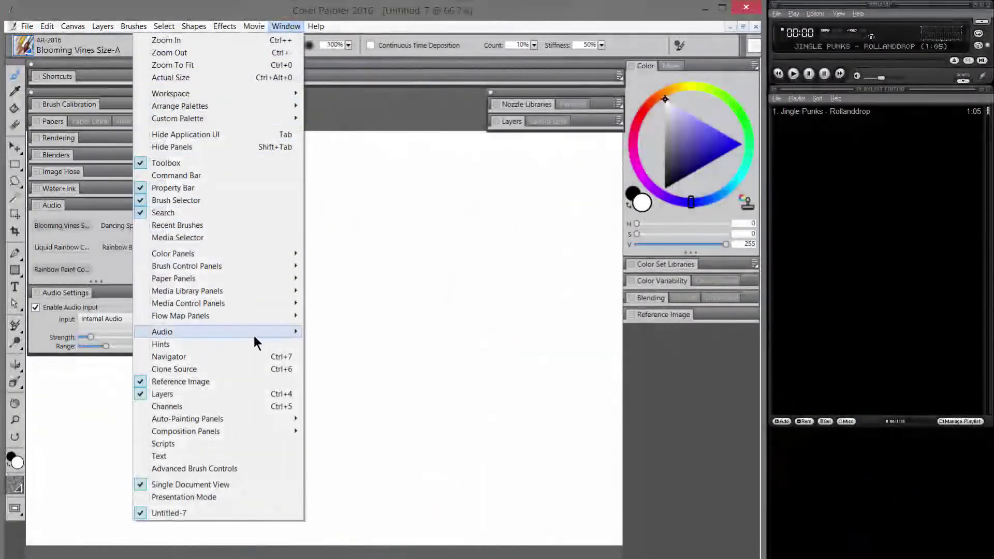
mouse_move(255, 341)
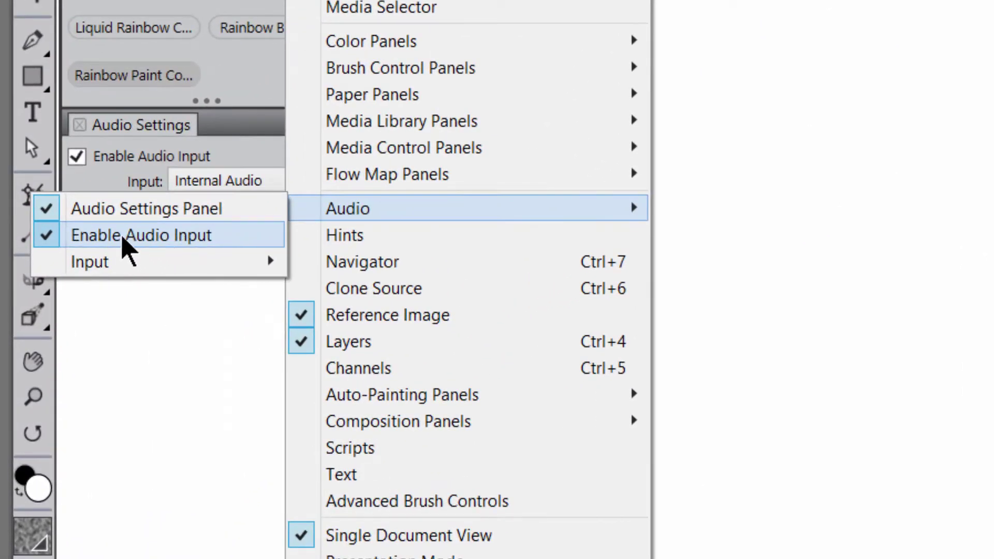
mouse_move(117, 265)
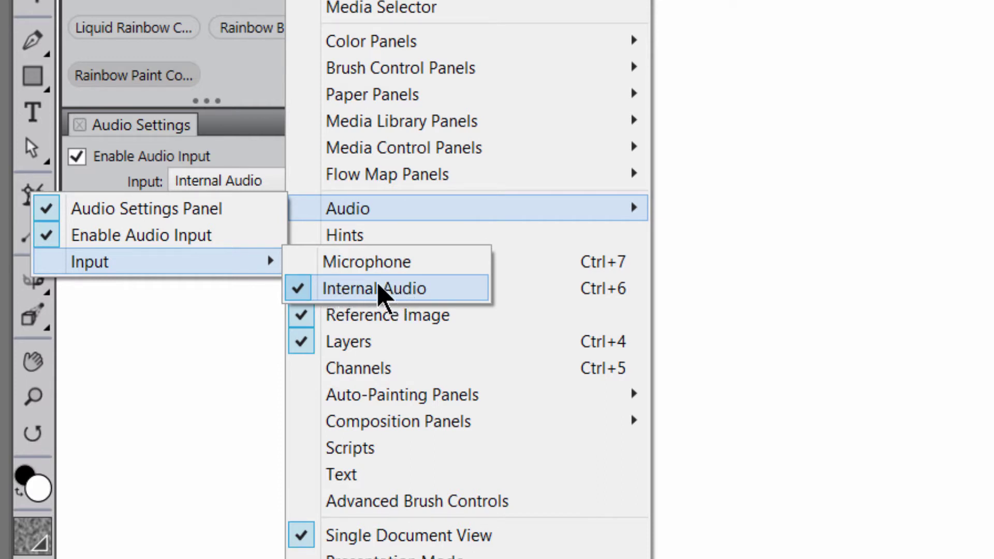
click(340, 293)
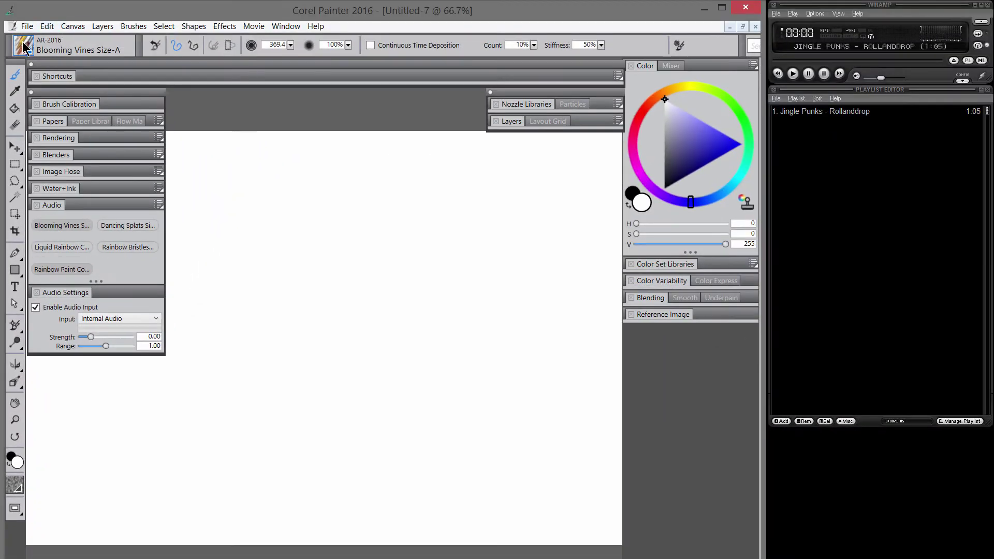
Start the Jingle Punks - Rollanddrop track in Winamp and paint winding black vines with the Blooming Vines Size-A brush.
click(24, 48)
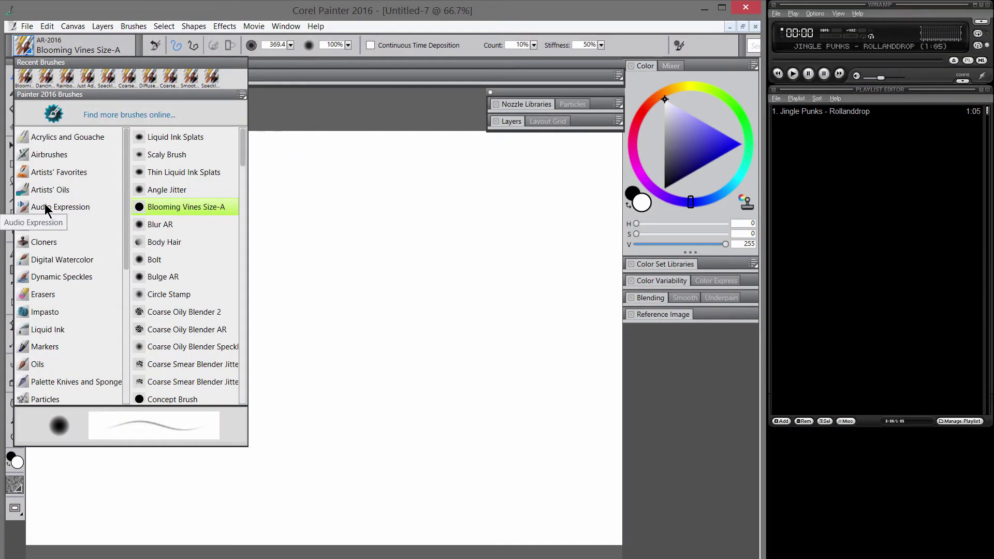
click(302, 118)
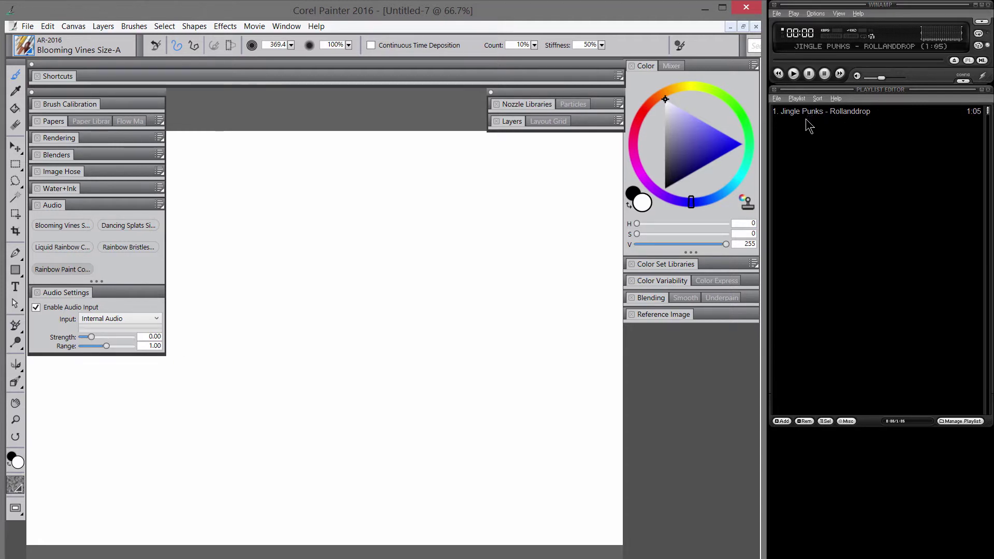
click(794, 74)
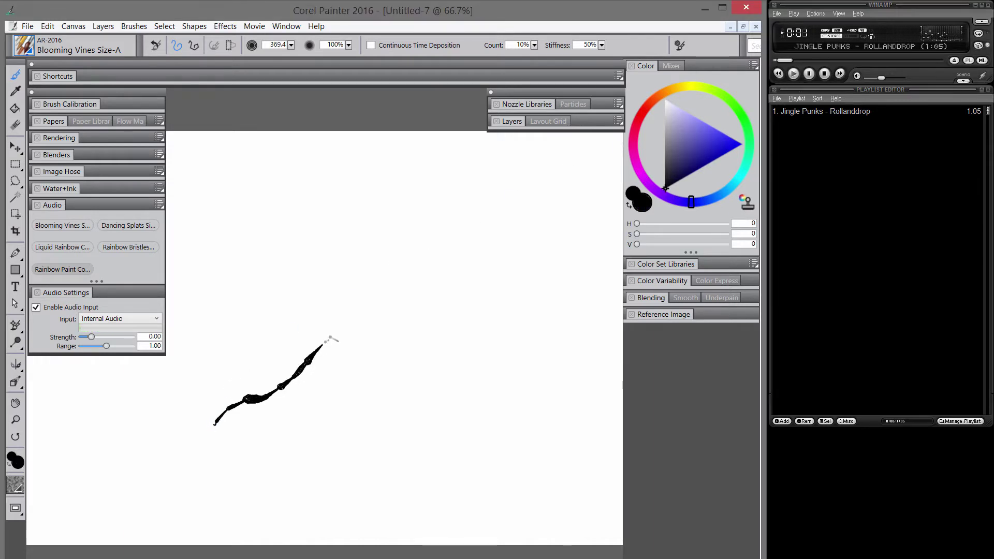
mouse_move(330, 339)
mouse_down()
mouse_move(347, 317)
mouse_move(415, 303)
mouse_move(455, 280)
mouse_move(455, 255)
mouse_move(411, 241)
mouse_move(278, 265)
mouse_move(258, 247)
mouse_move(288, 213)
mouse_move(400, 184)
mouse_move(476, 180)
mouse_move(535, 191)
mouse_move(555, 230)
mouse_move(548, 296)
mouse_move(500, 352)
mouse_move(402, 408)
mouse_move(398, 440)
mouse_move(420, 454)
mouse_move(512, 442)
mouse_move(550, 451)
mouse_move(538, 488)
mouse_move(480, 504)
mouse_move(349, 478)
mouse_move(186, 485)
mouse_move(144, 456)
mouse_move(130, 411)
mouse_move(186, 375)
mouse_move(238, 316)
mouse_move(206, 263)
mouse_move(205, 207)
mouse_up()
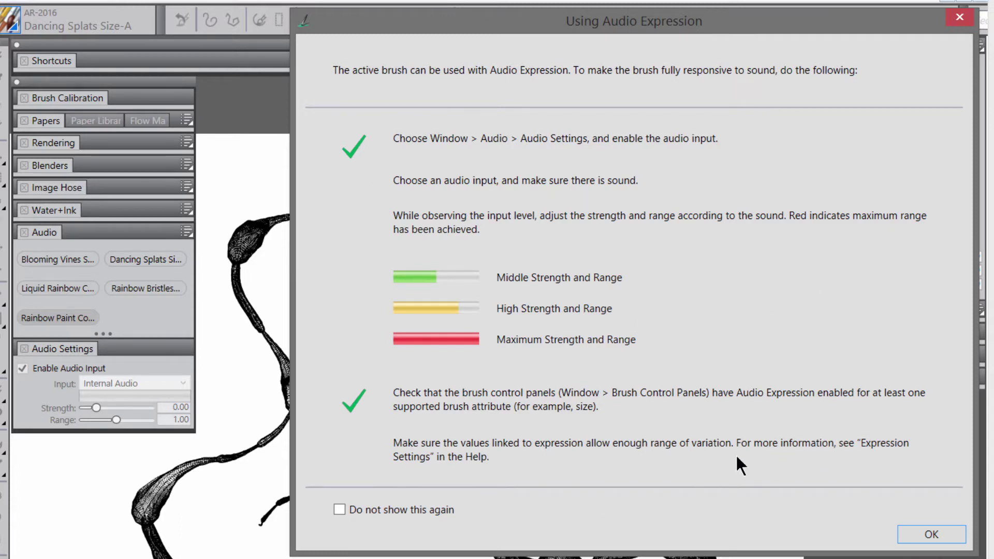
Dismiss the Using Audio Expression message with Do not show this again enabled, and open the General preferences.
click(339, 510)
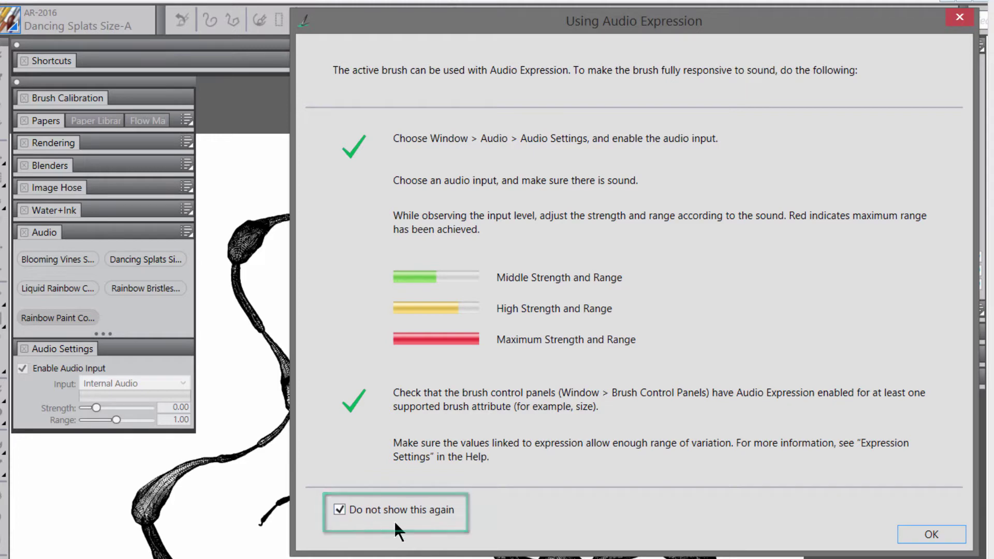
click(922, 529)
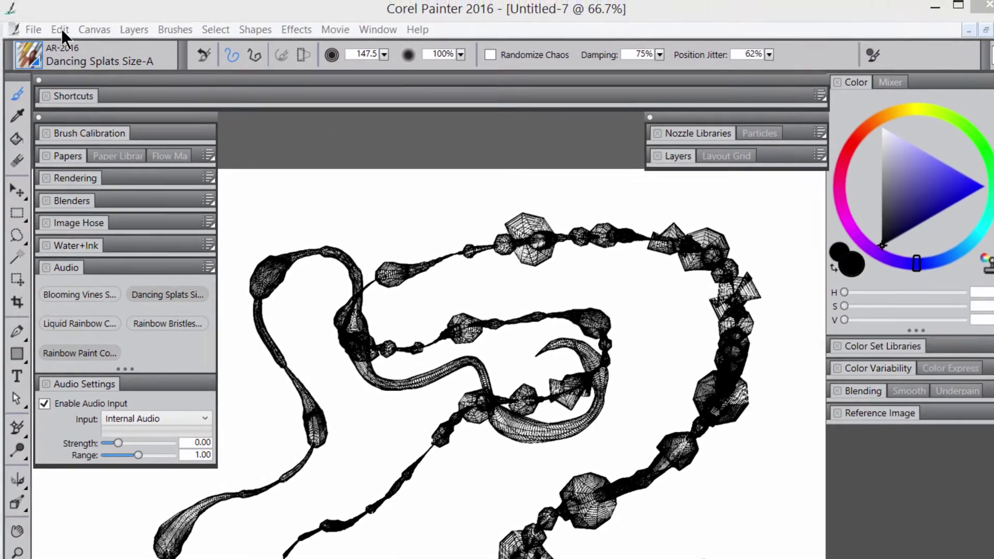
click(47, 9)
mouse_move(95, 335)
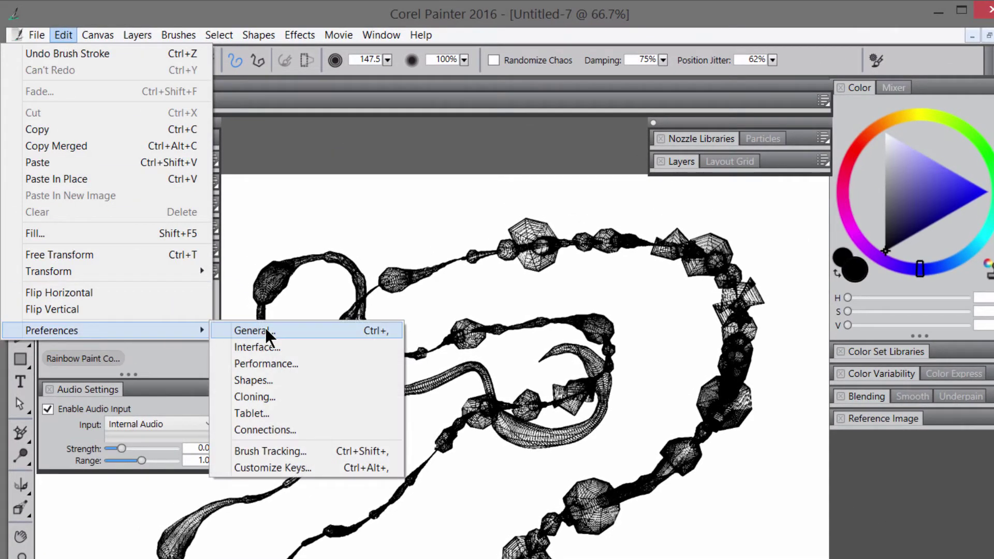
click(265, 328)
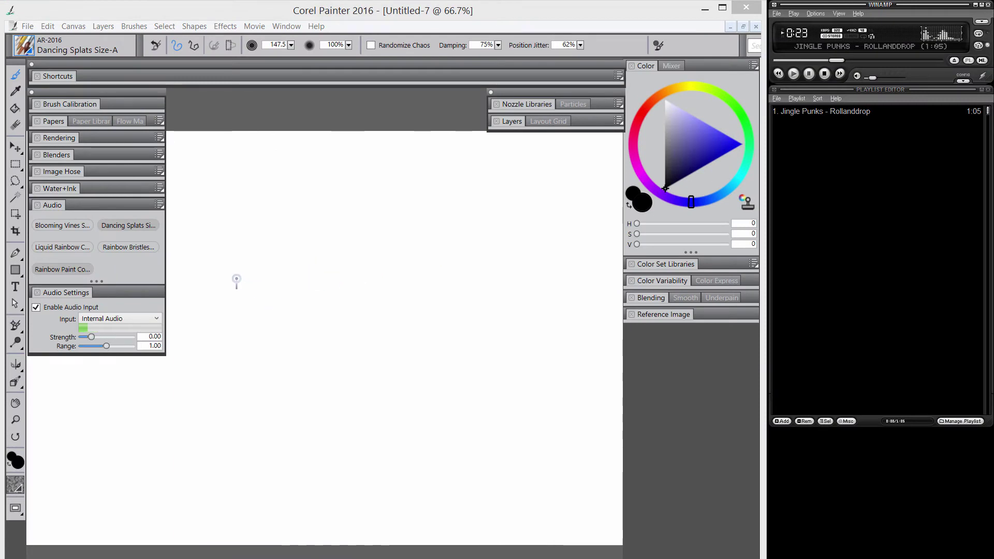
Pick a fully saturated blue and paint winding strokes across the canvas with the Dancing Splats Size-A brush.
click(743, 143)
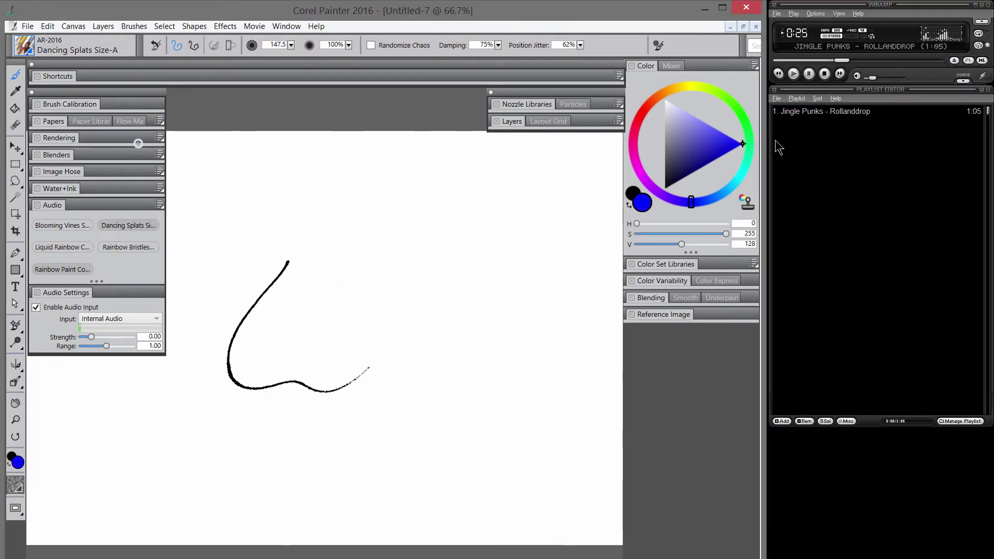
mouse_move(451, 273)
mouse_down()
mouse_move(455, 238)
mouse_move(513, 224)
mouse_up()
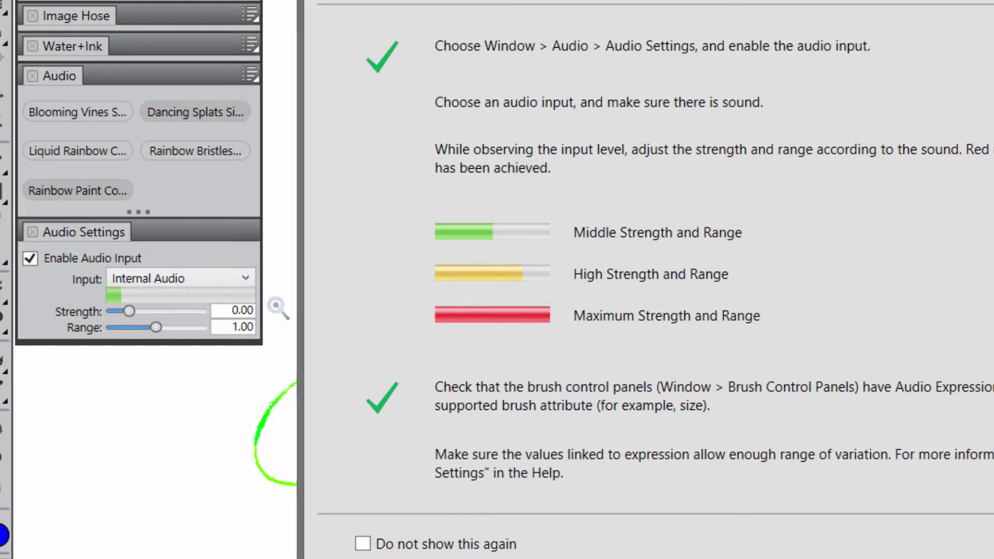
Set the audio Strength to 9.74 and paint more winding Dancing Splats strokes across the canvas.
drag(128, 310, 150, 310)
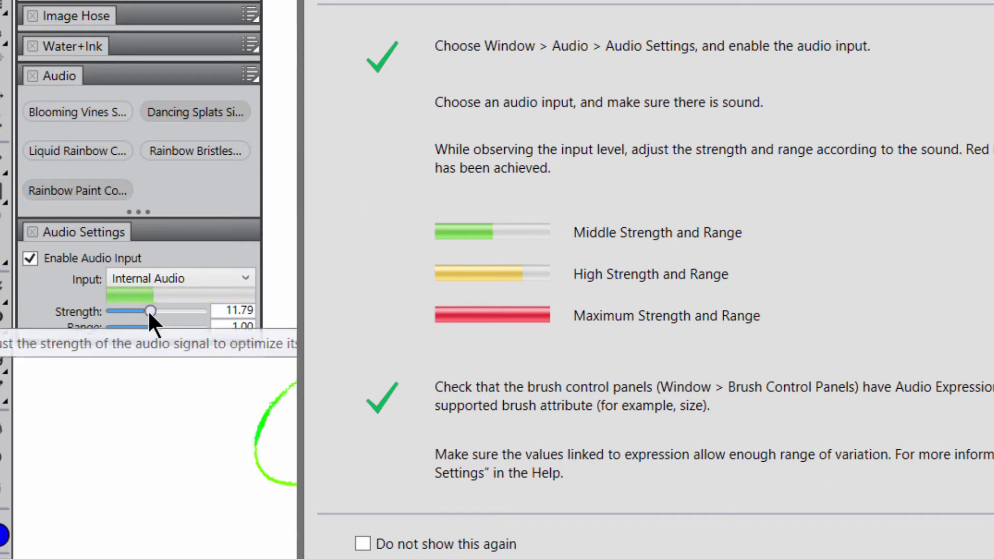
drag(148, 309, 145, 310)
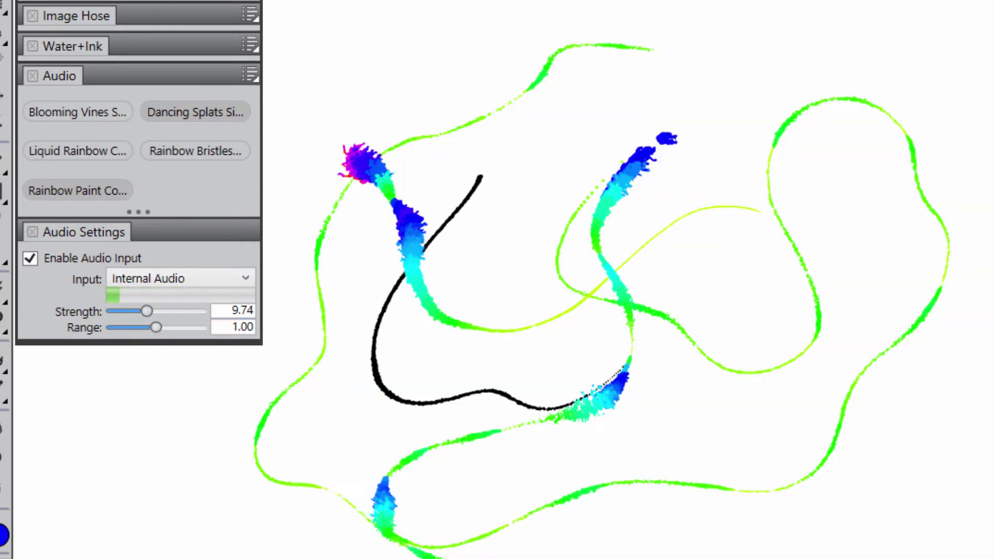
mouse_move(624, 546)
mouse_down()
mouse_move(725, 421)
mouse_move(821, 353)
mouse_move(732, 136)
mouse_move(821, 75)
mouse_move(921, 90)
mouse_move(899, 220)
mouse_move(940, 338)
mouse_move(879, 480)
mouse_move(739, 385)
mouse_move(662, 170)
mouse_move(699, 221)
mouse_move(600, 79)
mouse_move(427, 70)
mouse_move(474, 180)
mouse_move(419, 297)
mouse_move(338, 416)
mouse_move(409, 509)
mouse_move(512, 496)
mouse_move(635, 515)
mouse_move(631, 336)
mouse_up()
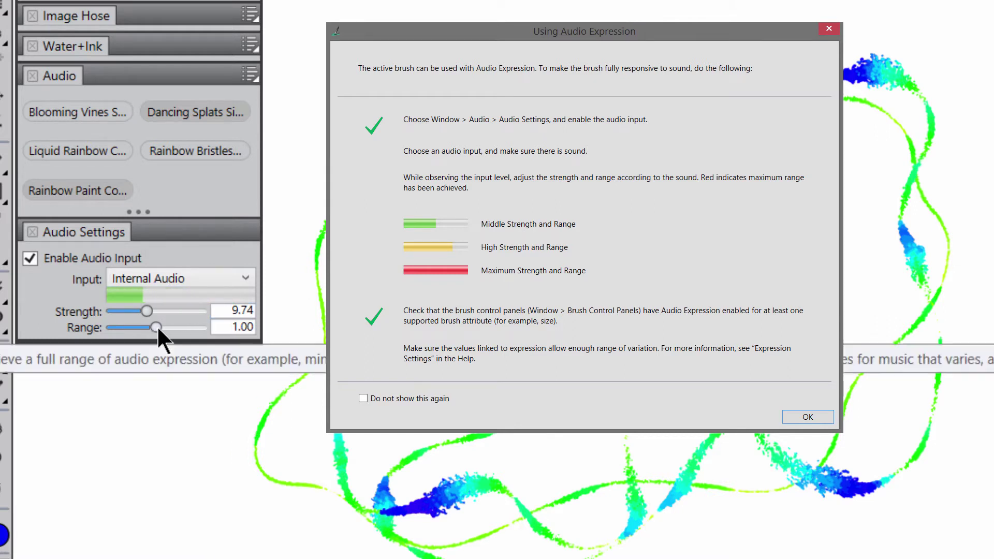
Paint winding strokes with the audio Range set to 0.13 and again with it set to 5.22.
drag(156, 327, 136, 327)
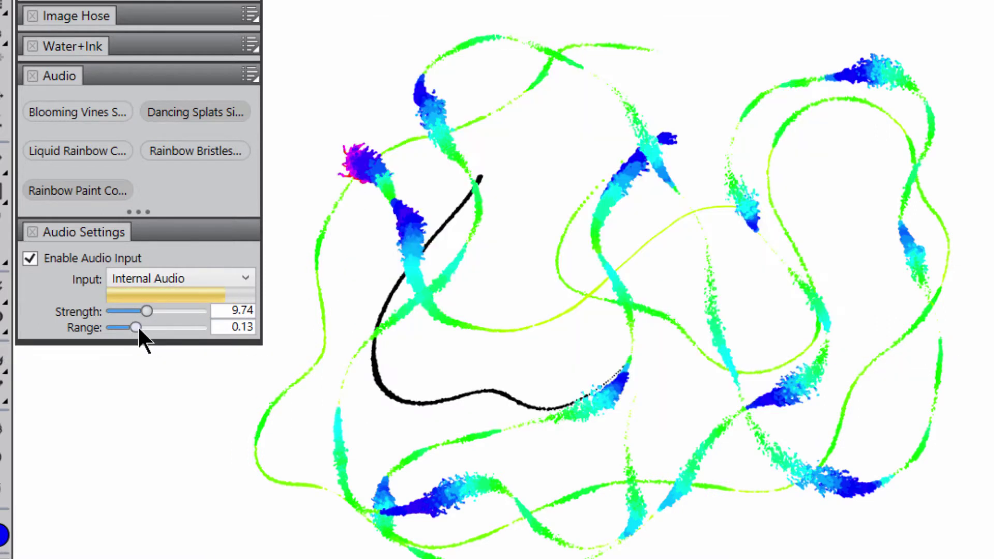
mouse_move(222, 417)
mouse_down()
mouse_move(340, 509)
mouse_move(504, 362)
mouse_move(689, 265)
mouse_move(512, 111)
mouse_move(760, 61)
mouse_move(828, 176)
mouse_move(800, 458)
mouse_up()
click(175, 328)
drag(175, 328, 172, 327)
drag(399, 44, 349, 210)
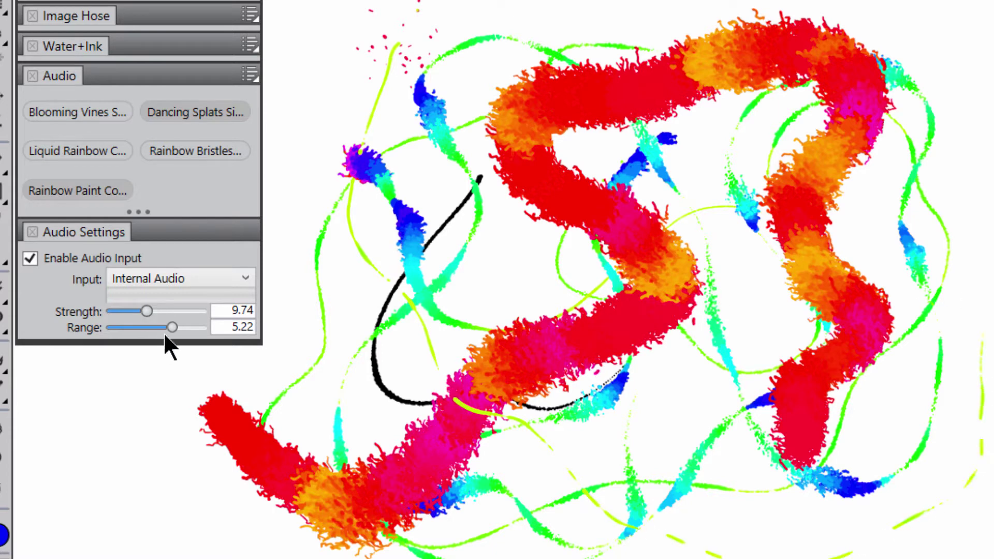
Set the audio Range to 1.85 and paint additional strokes along the lower part of the canvas.
drag(164, 335, 153, 332)
drag(225, 440, 282, 549)
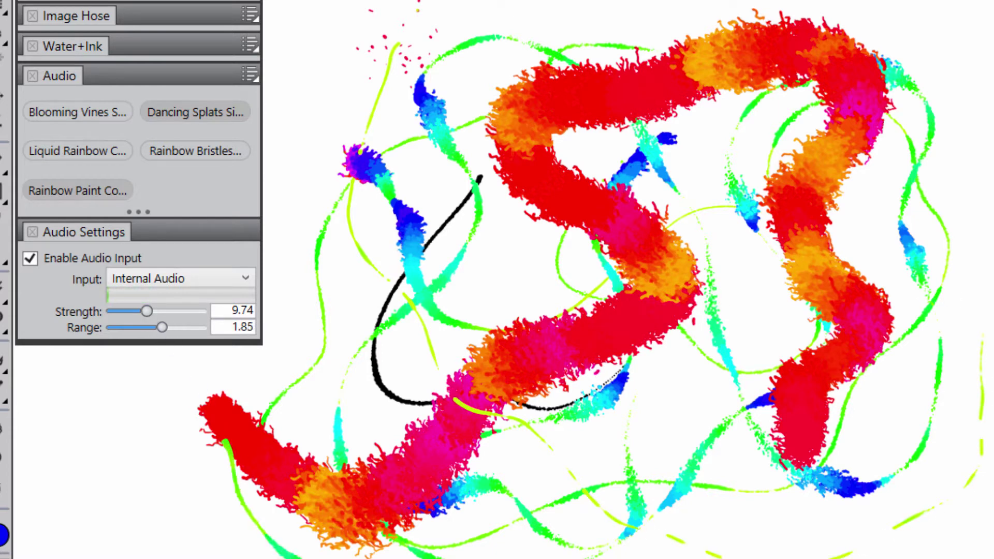
mouse_move(619, 555)
mouse_down()
mouse_move(595, 449)
mouse_move(446, 302)
mouse_move(380, 147)
mouse_move(484, 46)
mouse_move(618, 62)
mouse_move(815, 374)
mouse_up()
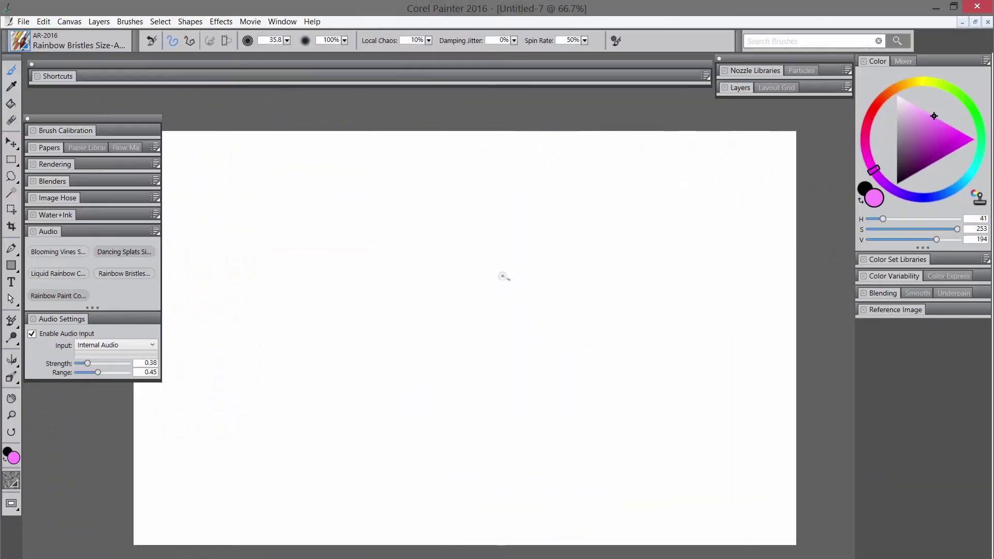
Open the General brush controls over the canvas and expand the Size settings.
click(282, 22)
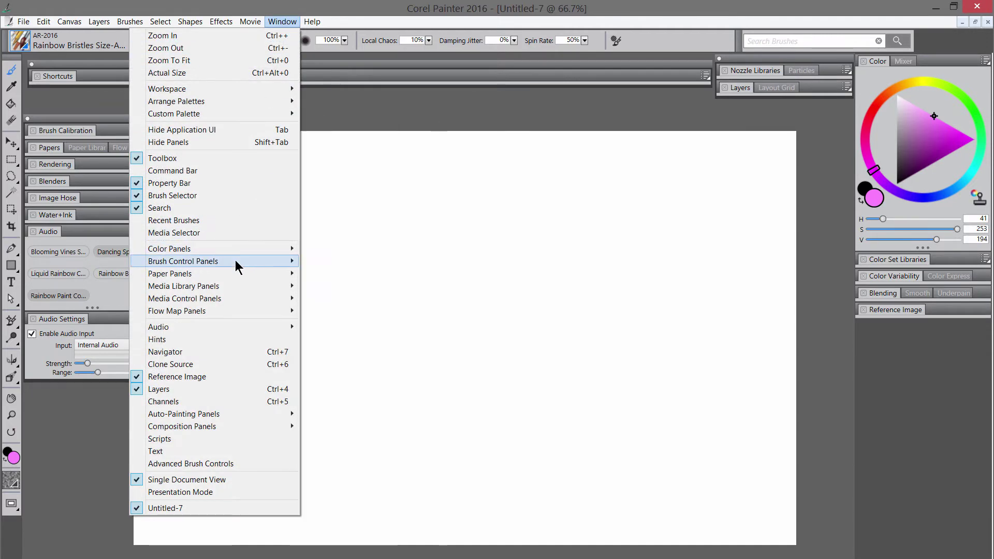
mouse_move(265, 258)
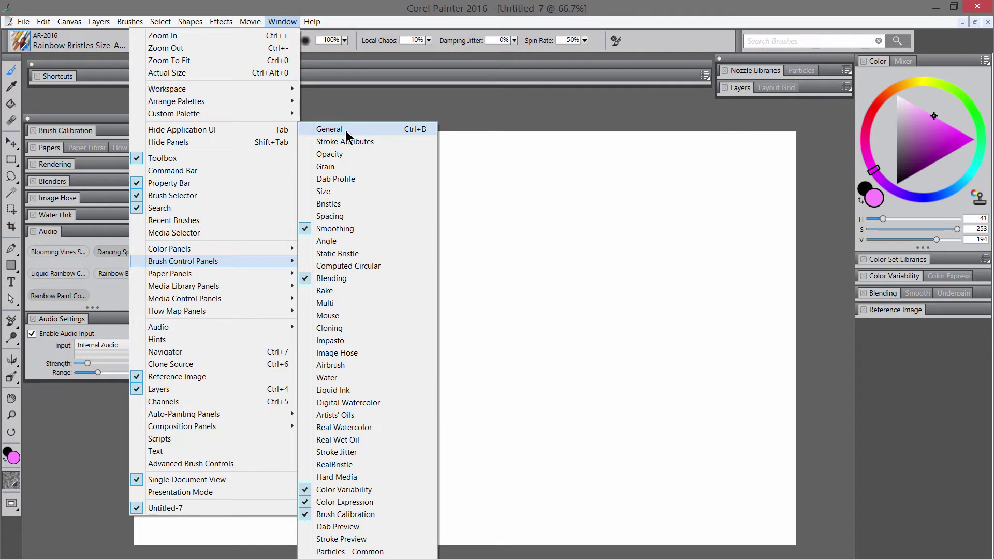
click(345, 129)
mouse_move(909, 64)
mouse_down()
mouse_move(588, 119)
mouse_move(582, 106)
mouse_up()
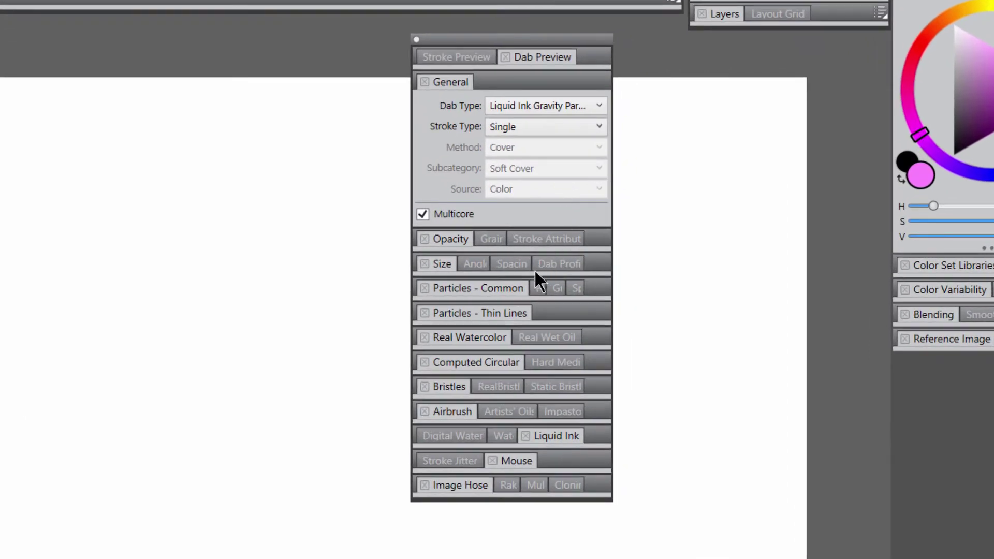
click(446, 264)
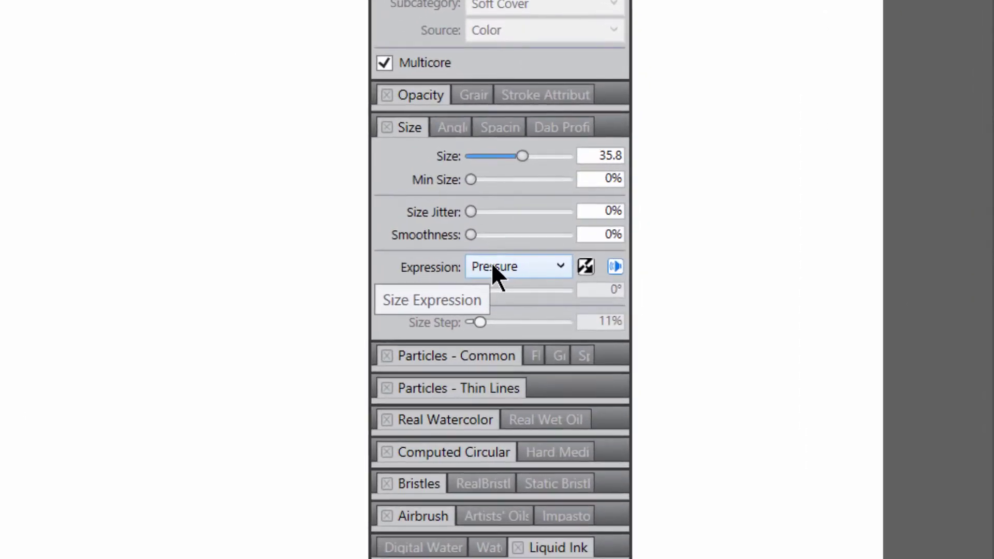
Examine the Size Expression options and audio expression control, and expand the Color Variability settings.
click(498, 368)
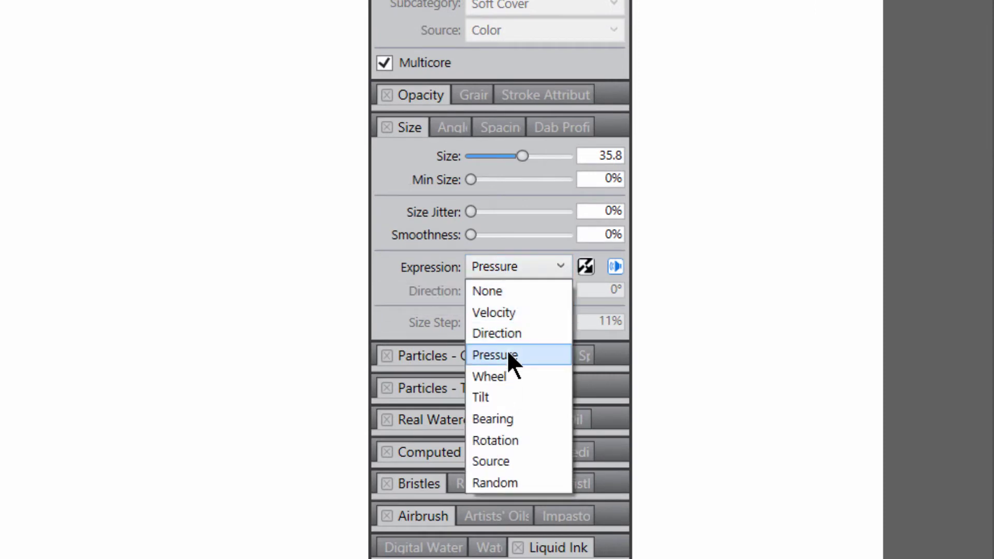
click(561, 265)
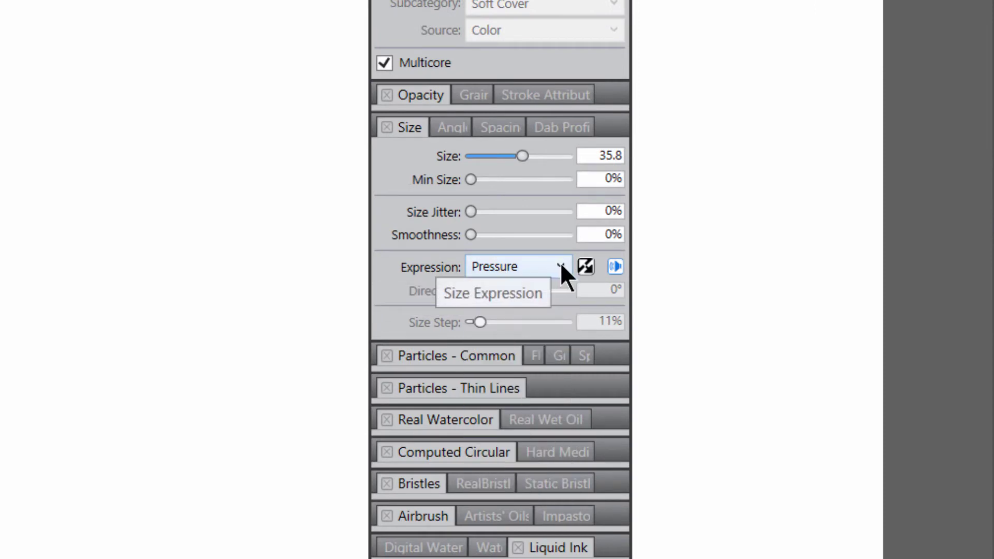
click(615, 266)
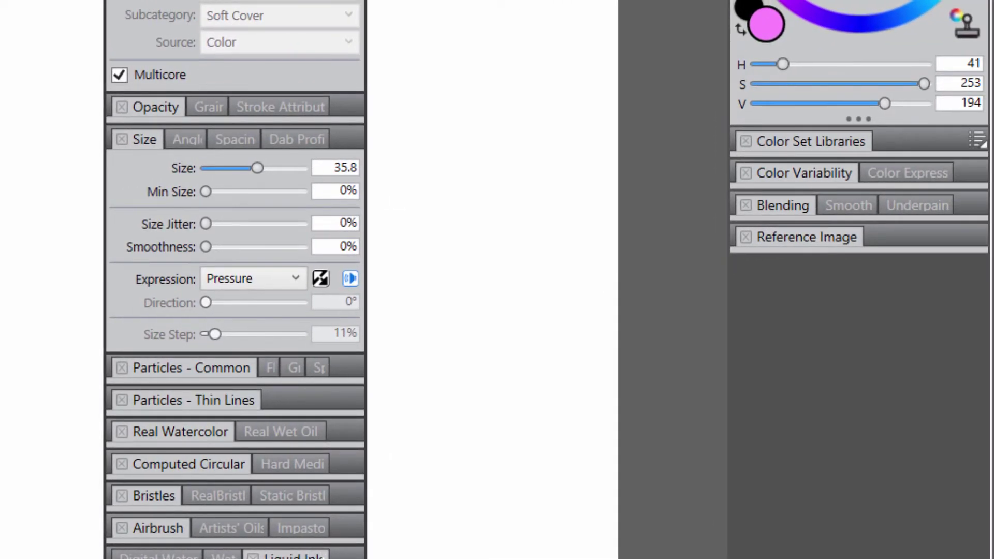
click(848, 172)
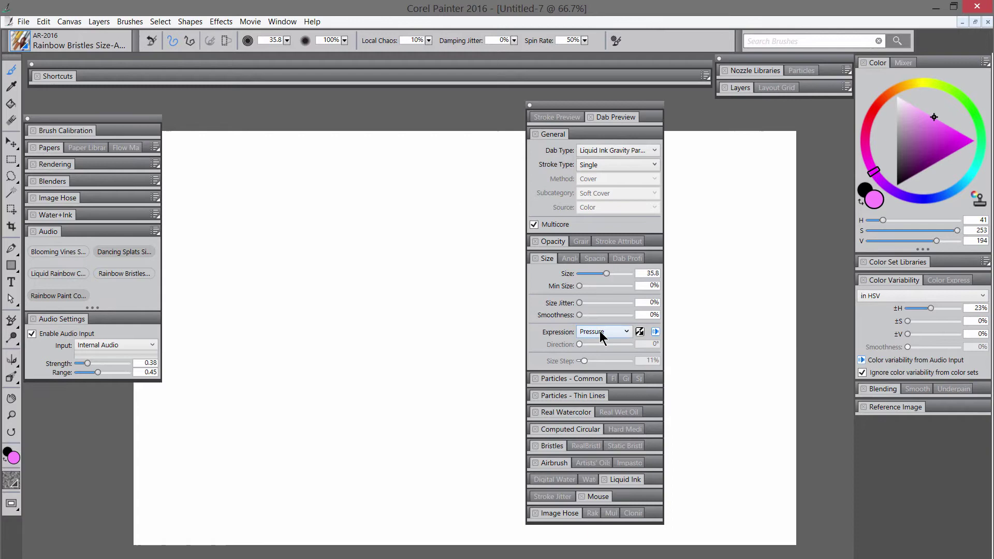
click(602, 334)
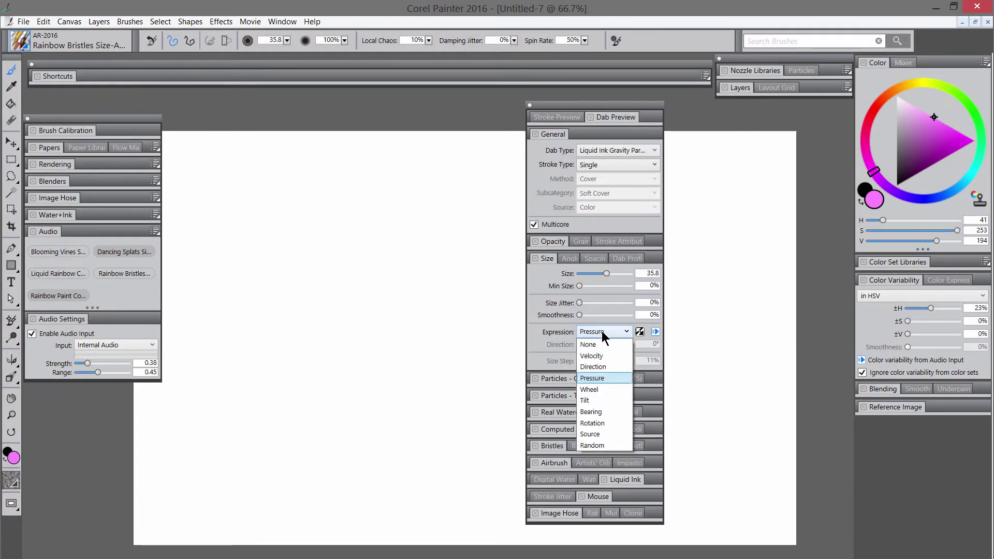
click(615, 378)
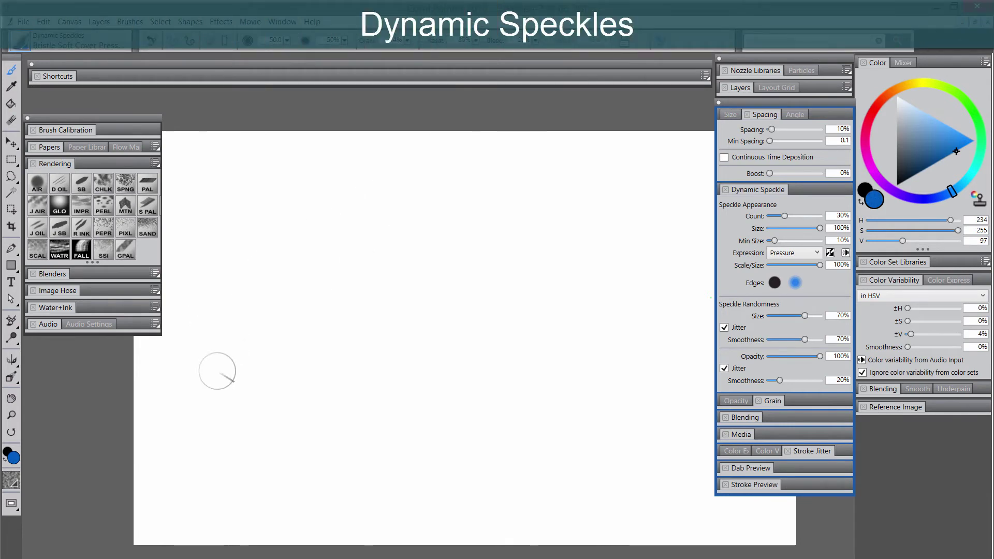
Paint several long wavy blue strokes across the canvas with the Dynamic Speckles Bristle Soft Cover brush.
mouse_move(206, 440)
mouse_down()
mouse_move(236, 381)
mouse_move(303, 311)
mouse_move(416, 269)
mouse_move(552, 240)
mouse_move(614, 170)
mouse_up()
mouse_move(548, 195)
mouse_down()
mouse_move(222, 289)
mouse_move(200, 346)
mouse_up()
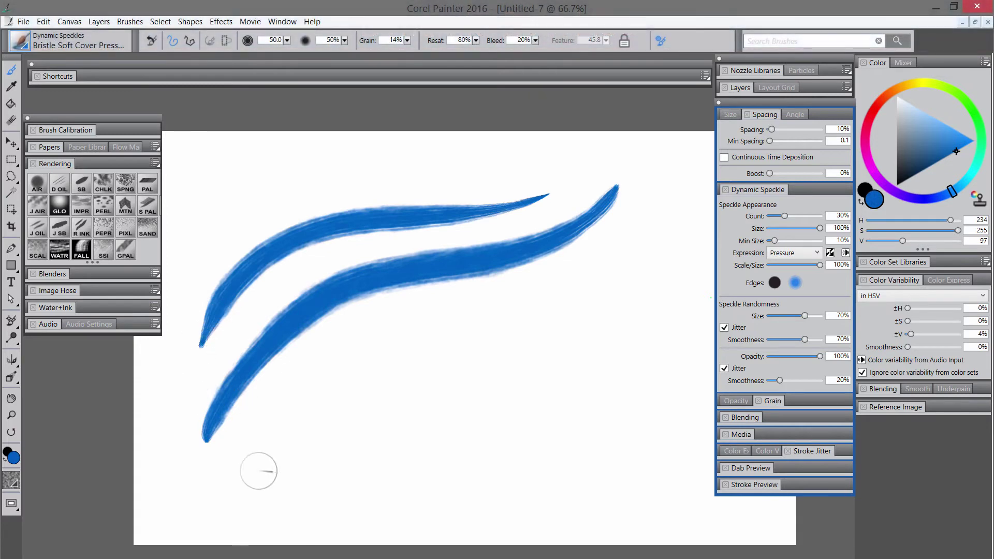
mouse_move(257, 471)
mouse_down()
mouse_move(408, 363)
mouse_move(637, 281)
mouse_up()
mouse_move(629, 349)
mouse_down()
mouse_move(301, 496)
mouse_move(639, 376)
mouse_up()
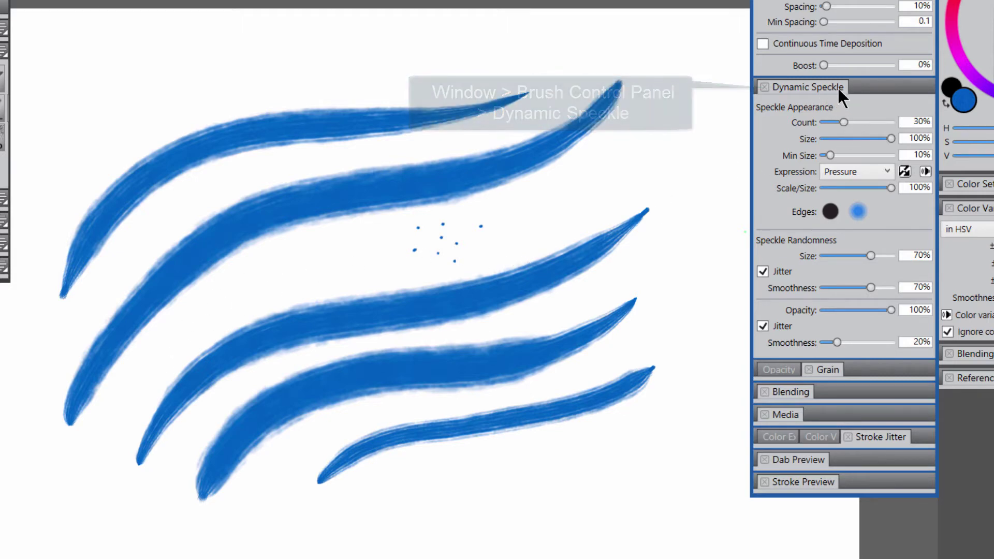
Set the speckle Count to 71% and paint strokes through the middle and along the upper part of the canvas.
click(870, 122)
drag(429, 251, 642, 151)
drag(491, 238, 309, 277)
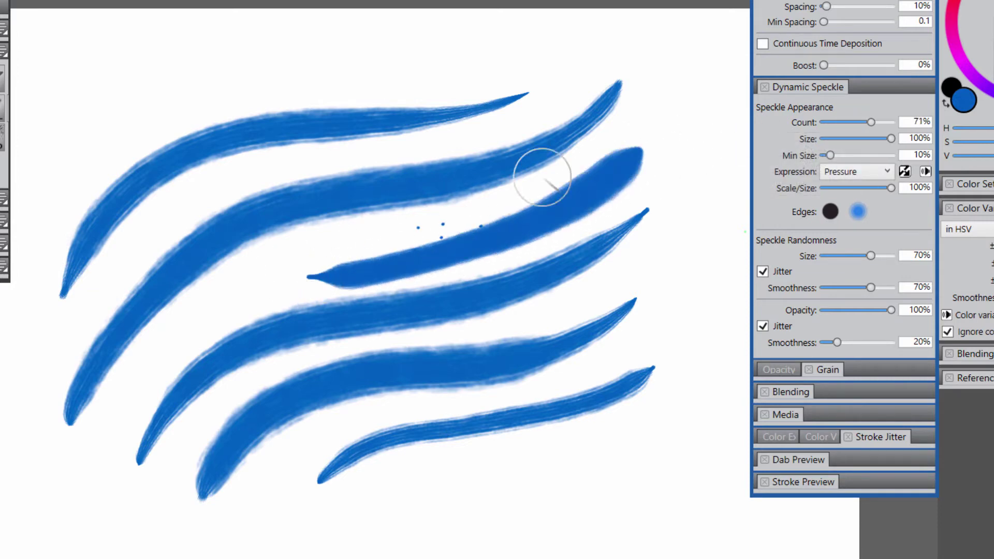
mouse_move(595, 61)
mouse_down()
mouse_move(444, 94)
mouse_move(323, 103)
mouse_up()
drag(502, 52, 262, 95)
Reduce the speckle Count to 2% and then 1%, painting curved strokes down both sides of the canvas.
drag(829, 122, 824, 122)
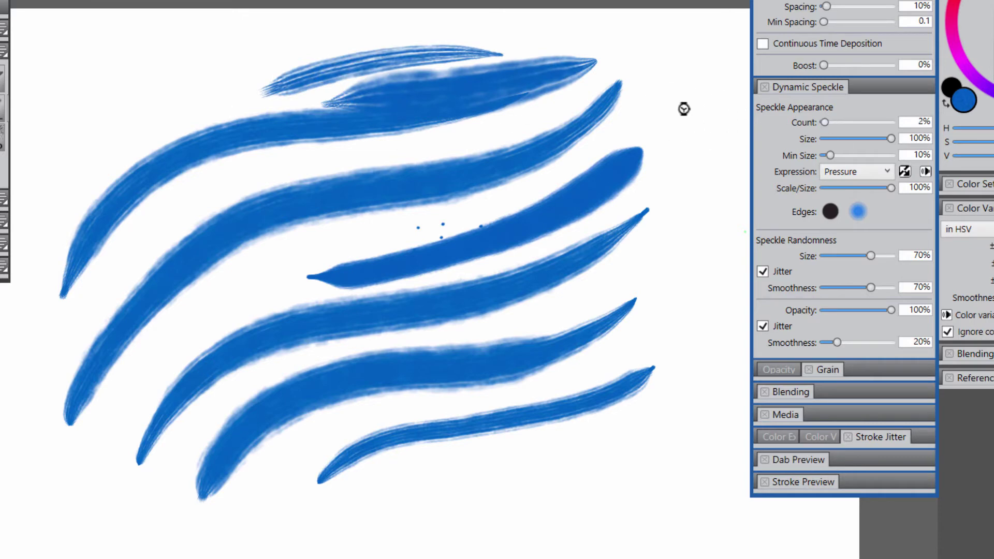
mouse_move(277, 57)
mouse_down()
mouse_move(155, 93)
mouse_move(77, 187)
mouse_up()
drag(210, 50, 29, 275)
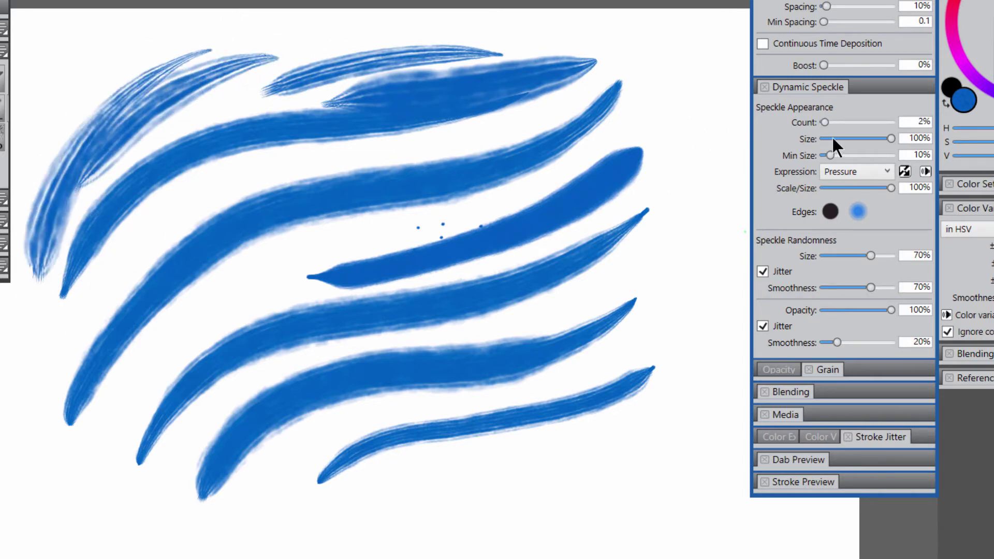
mouse_move(691, 158)
mouse_down()
mouse_move(643, 289)
mouse_move(567, 391)
mouse_up()
drag(688, 305, 569, 394)
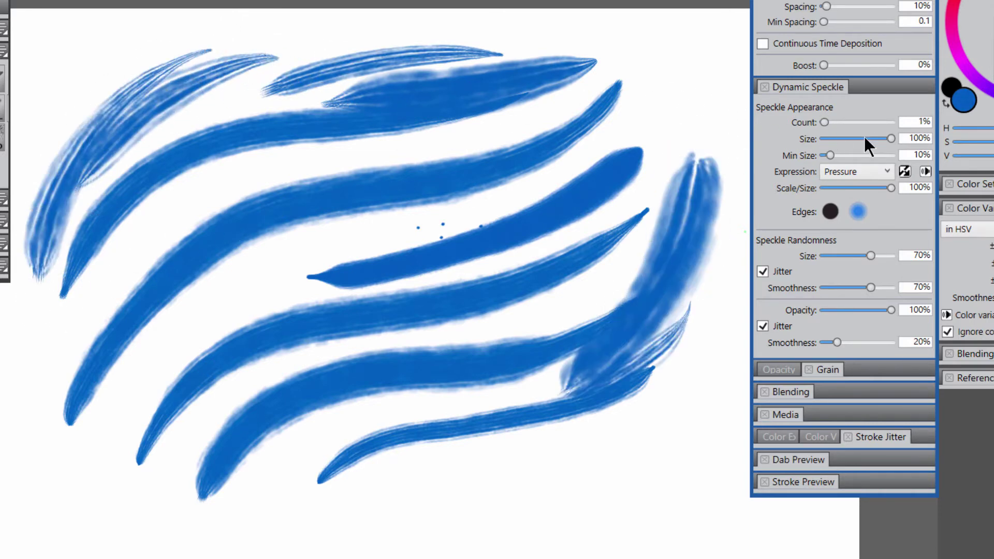
Set the speckle Size to 23% and paint sweeping strokes along the lower part of the canvas.
drag(890, 138, 840, 139)
drag(684, 419, 454, 469)
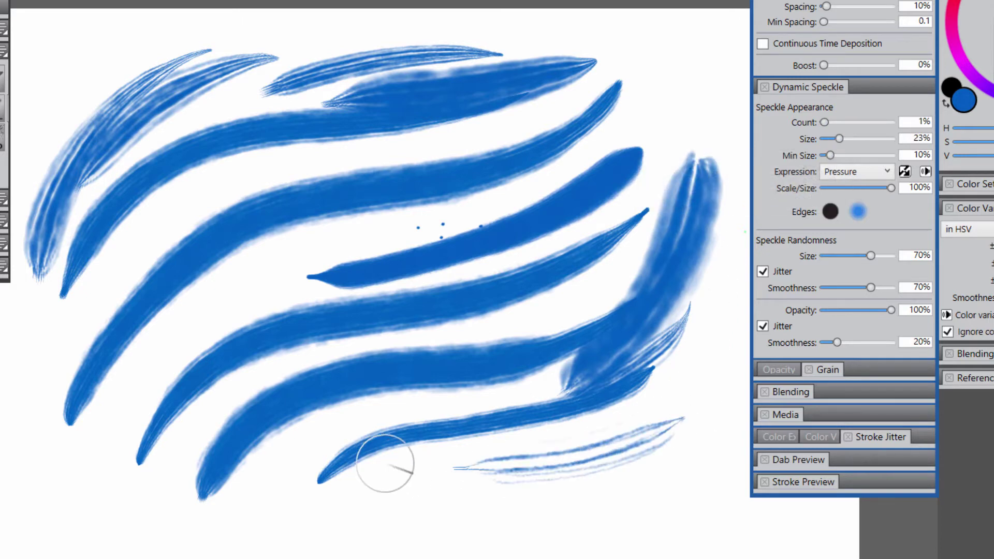
mouse_move(670, 478)
mouse_down()
mouse_move(404, 489)
mouse_move(285, 519)
mouse_up()
drag(631, 501, 566, 500)
Clear the canvas and paint three nested C-shaped arcs with the fine speckle bristles.
key(ctrl+a)
key(Delete)
mouse_move(428, 122)
mouse_down()
mouse_move(246, 229)
mouse_move(311, 492)
mouse_up()
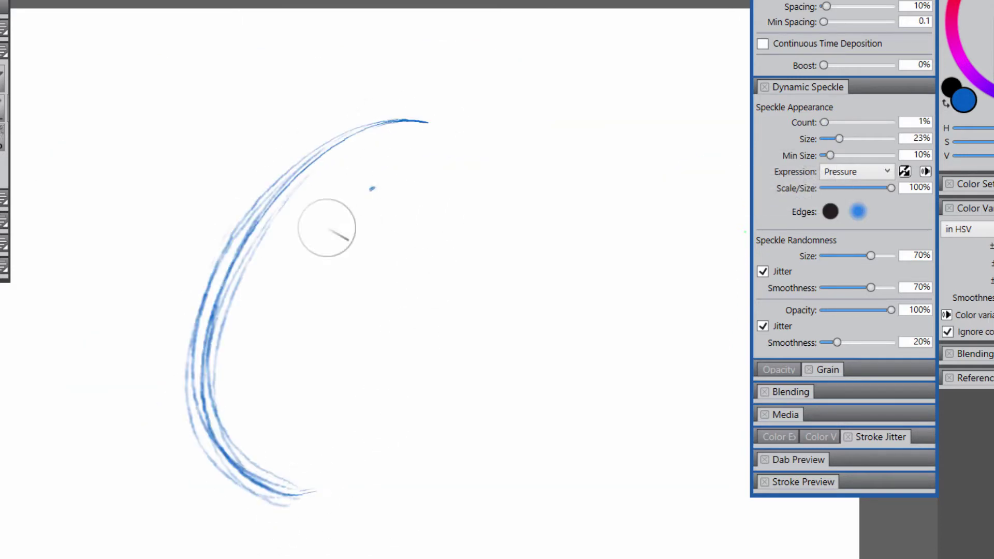
drag(374, 188, 406, 469)
drag(437, 204, 453, 440)
Paint a fan of radiating strokes beside the arcs and looping strokes over the largest arc.
mouse_move(507, 404)
mouse_down()
mouse_move(502, 266)
mouse_move(604, 170)
mouse_move(647, 199)
mouse_move(596, 125)
mouse_move(629, 88)
mouse_move(673, 123)
mouse_move(683, 165)
mouse_move(435, 223)
mouse_up()
mouse_move(505, 401)
mouse_down()
mouse_move(404, 258)
mouse_move(377, 299)
mouse_move(408, 331)
mouse_move(629, 290)
mouse_up()
mouse_move(508, 402)
mouse_down()
mouse_move(623, 307)
mouse_move(500, 387)
mouse_move(363, 388)
mouse_up()
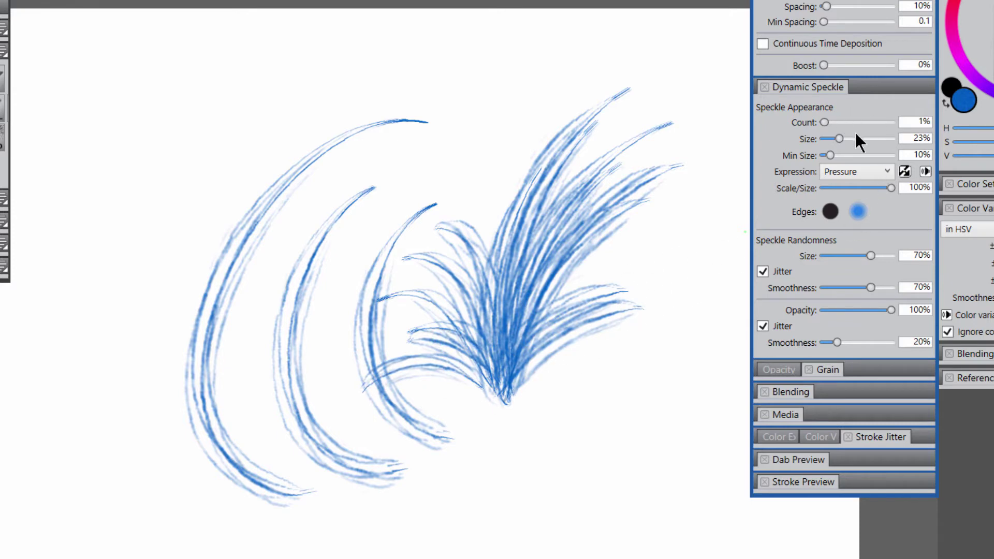
mouse_move(396, 82)
mouse_down()
mouse_move(233, 141)
mouse_move(122, 245)
mouse_move(88, 342)
mouse_move(138, 305)
mouse_move(244, 188)
mouse_move(393, 131)
mouse_move(191, 307)
mouse_move(205, 412)
mouse_move(245, 384)
mouse_up()
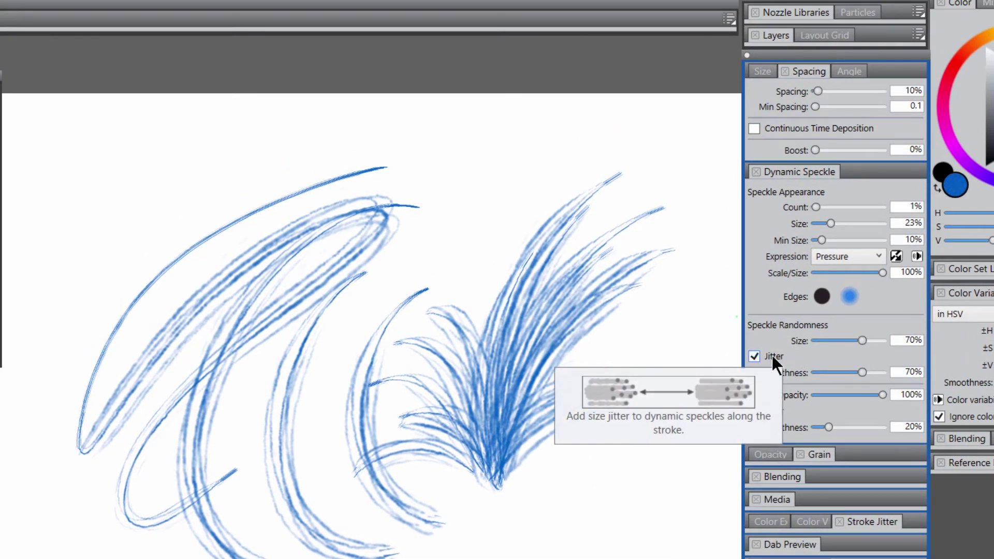
Set the brush Spacing to 113% and paint dotted speckle strokes across the upper part of the canvas.
drag(838, 89, 854, 90)
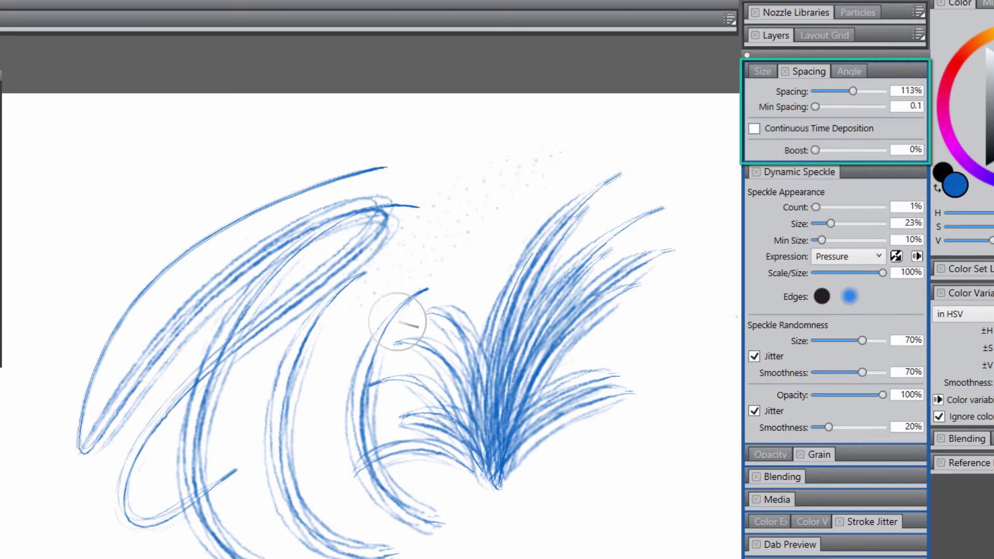
drag(554, 126, 214, 188)
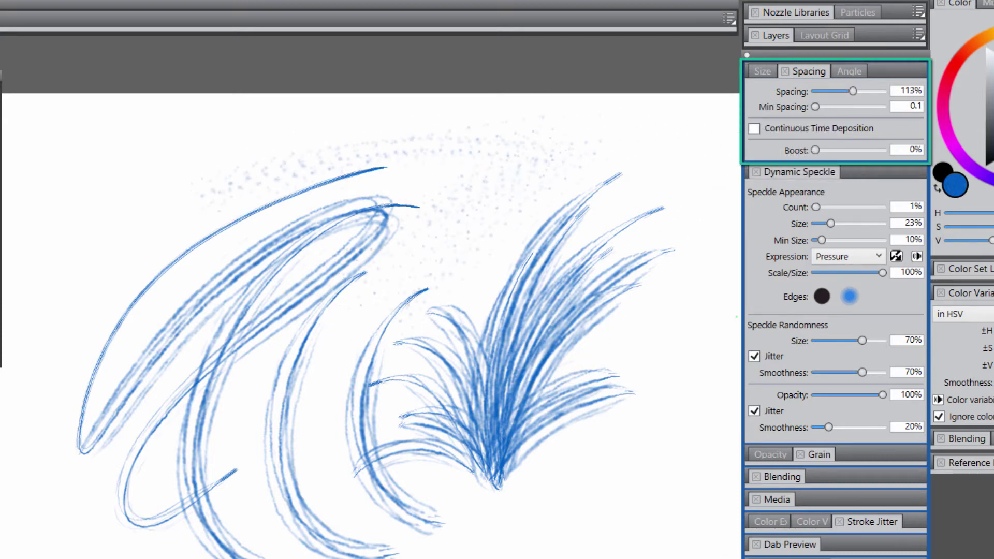
drag(530, 178, 109, 252)
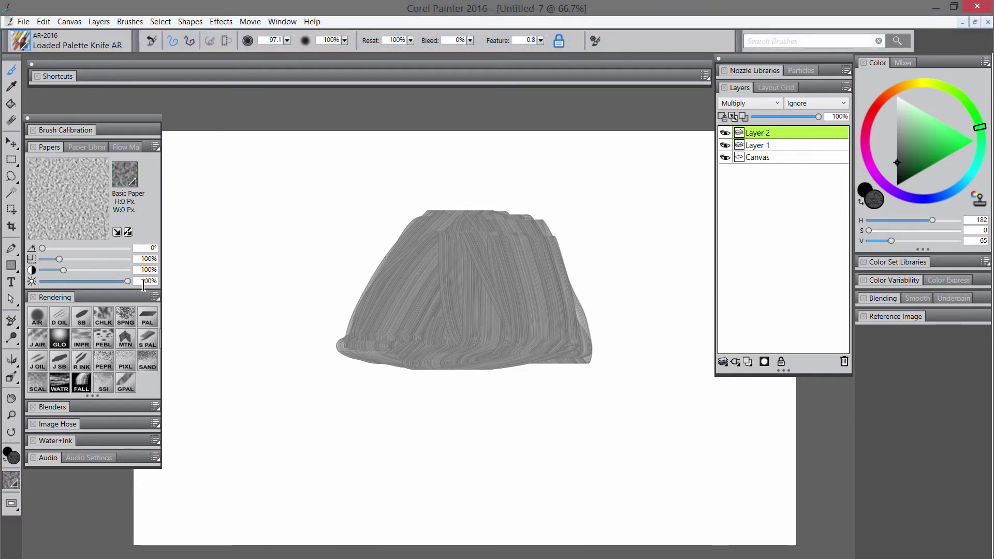
Choose the Square Chalk AR brush and the Pebble Board paper, with paper scale 256% and contrast 271%.
click(103, 316)
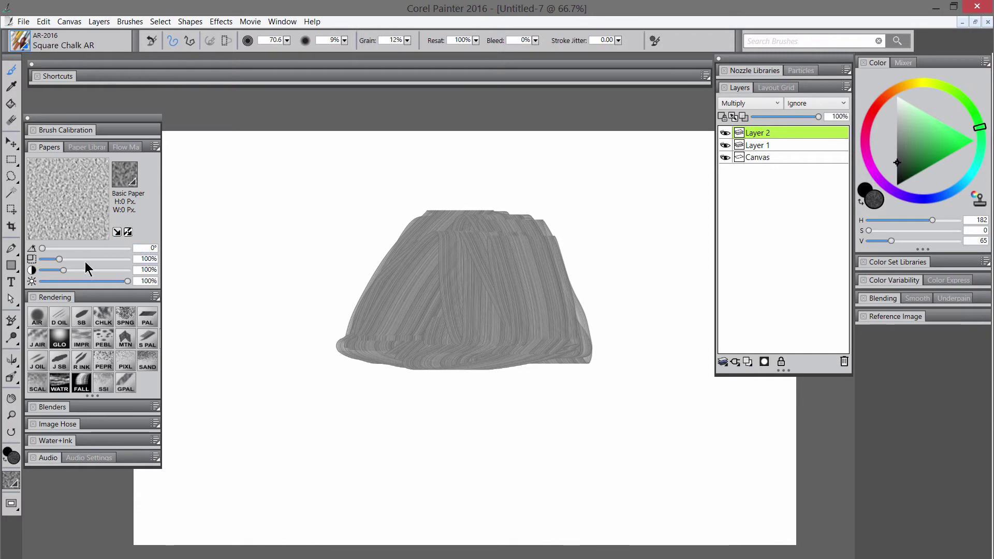
click(125, 175)
click(126, 302)
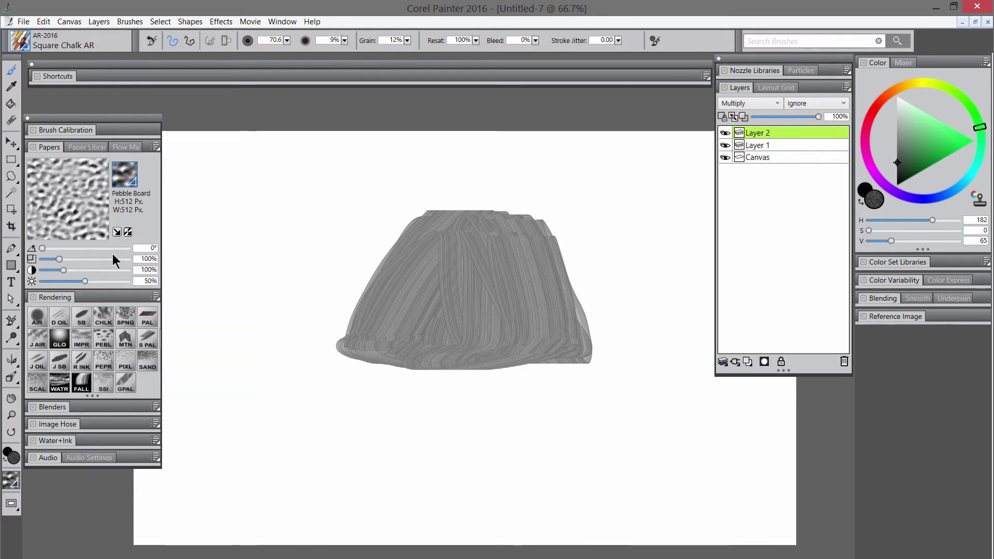
drag(82, 260, 104, 272)
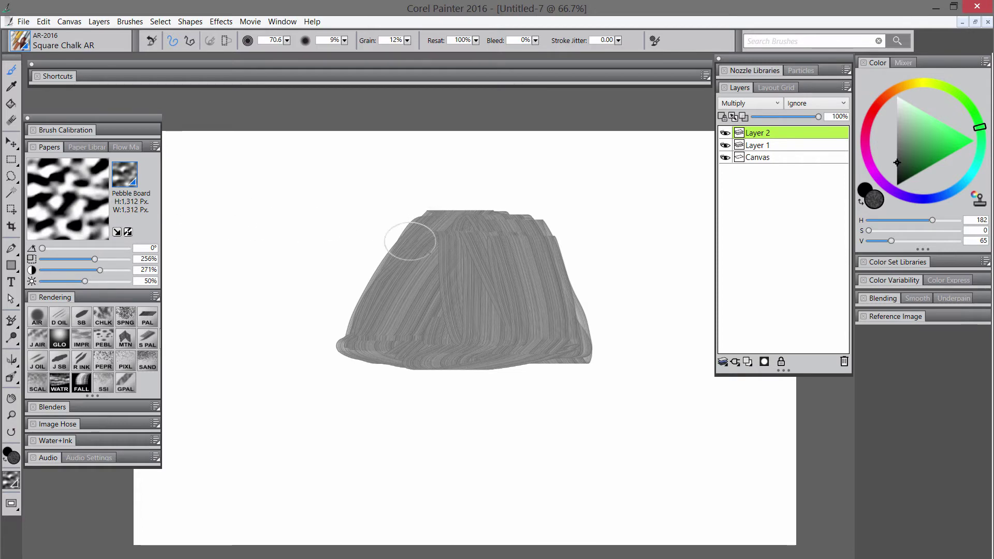
Paint the Pebble Board texture over the grey rock shape on Layer 2 with the chalk brush.
mouse_move(410, 241)
mouse_down()
mouse_move(409, 277)
mouse_move(422, 290)
mouse_move(439, 285)
mouse_move(396, 279)
mouse_move(399, 335)
mouse_move(453, 308)
mouse_move(446, 229)
mouse_move(430, 279)
mouse_move(488, 316)
mouse_move(478, 311)
mouse_move(487, 234)
mouse_move(504, 316)
mouse_move(529, 293)
mouse_move(489, 243)
mouse_move(563, 308)
mouse_up()
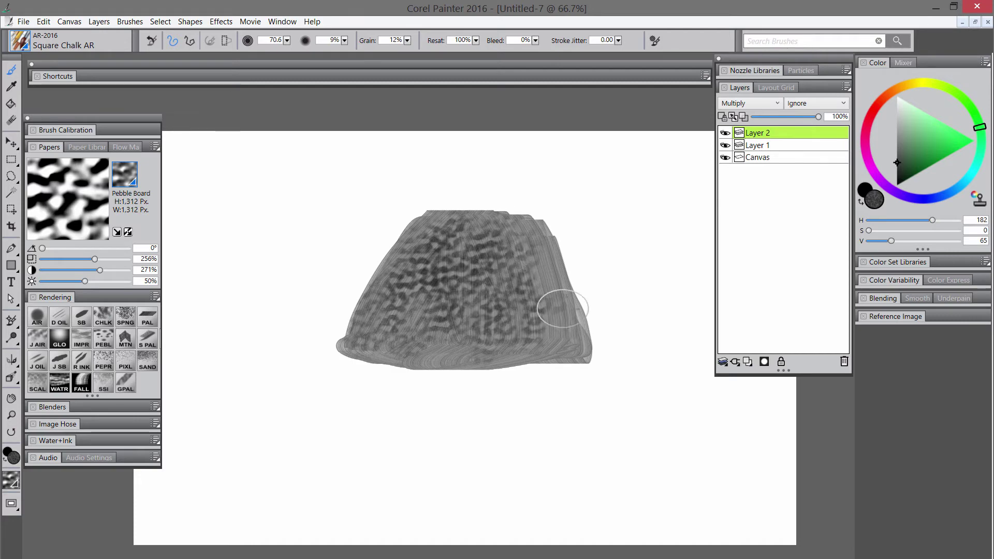
mouse_move(422, 296)
mouse_down()
mouse_move(455, 321)
mouse_move(471, 262)
mouse_up()
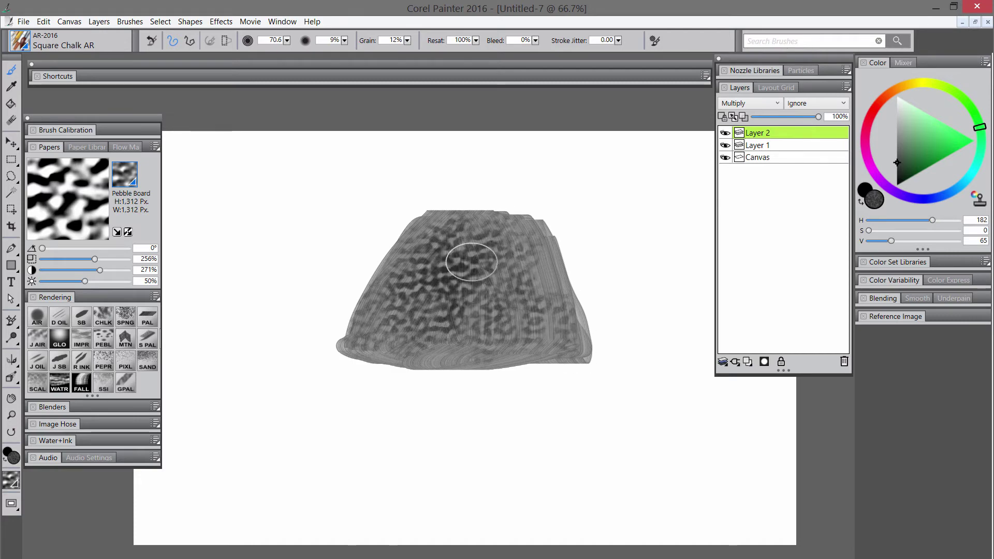
mouse_move(392, 316)
mouse_down()
mouse_move(436, 332)
mouse_move(491, 325)
mouse_move(487, 264)
mouse_move(528, 231)
mouse_move(563, 298)
mouse_move(538, 222)
mouse_move(562, 363)
mouse_move(389, 340)
mouse_up()
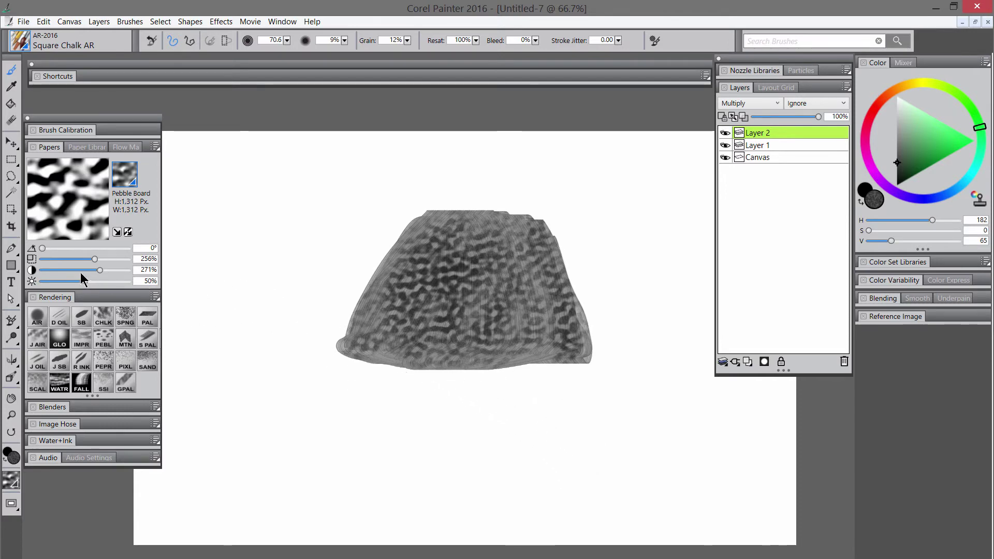
Set the paper scale to 184%, try chalk strokes over the rock shape and undo them.
drag(83, 259, 78, 259)
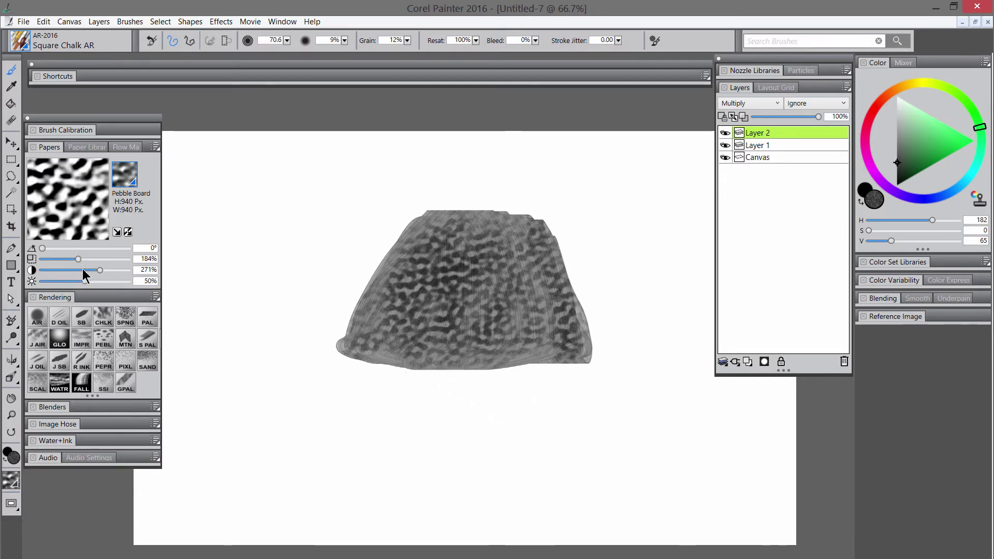
mouse_move(433, 269)
mouse_down()
mouse_move(464, 325)
mouse_move(474, 278)
mouse_move(510, 223)
mouse_move(508, 307)
mouse_move(556, 322)
mouse_move(516, 262)
mouse_move(533, 272)
mouse_move(574, 353)
mouse_up()
key(ctrl+z)
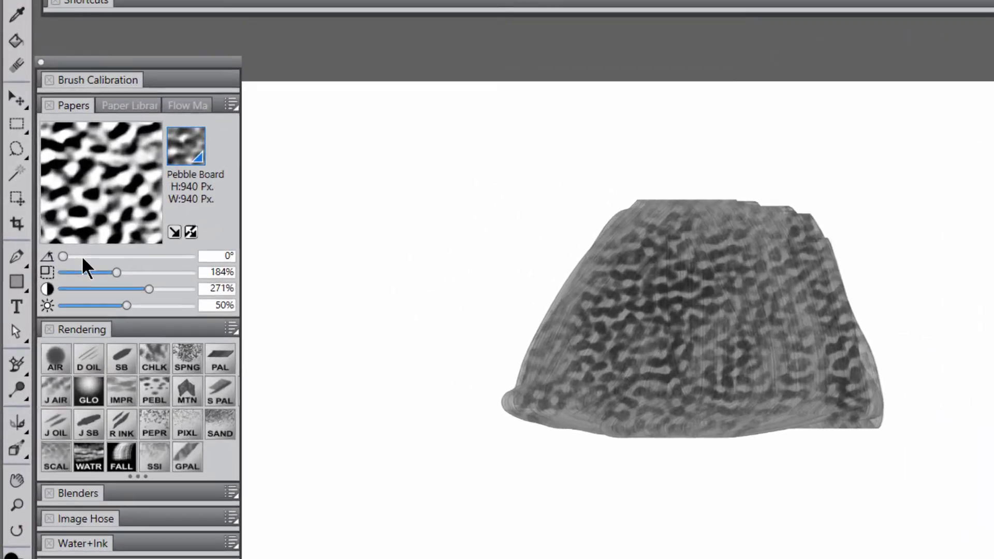
Rotate the paper texture to 52° and then 65°, painting chalk texture over the rock shape.
drag(43, 248, 64, 248)
mouse_move(120, 263)
mouse_down()
mouse_move(151, 262)
mouse_move(100, 262)
mouse_up()
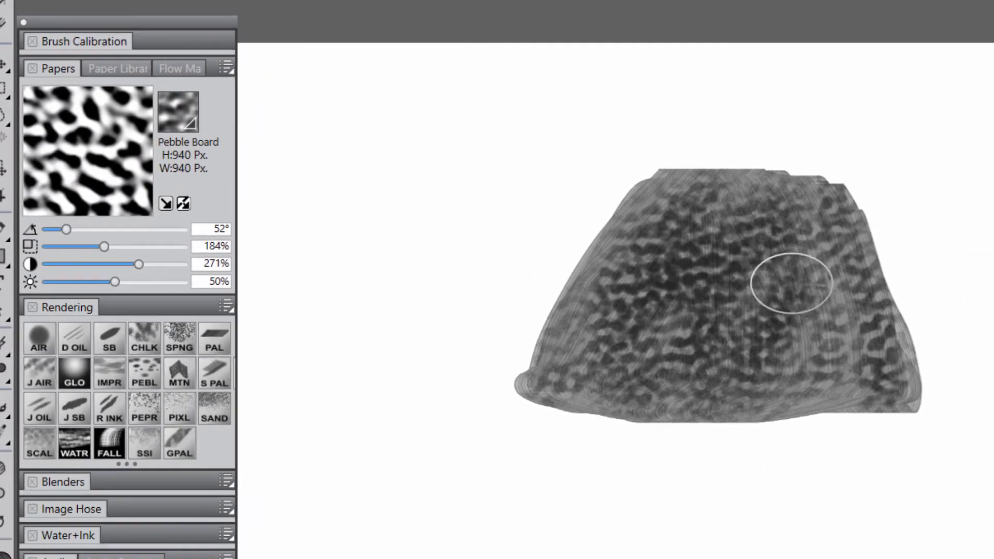
drag(70, 229, 74, 229)
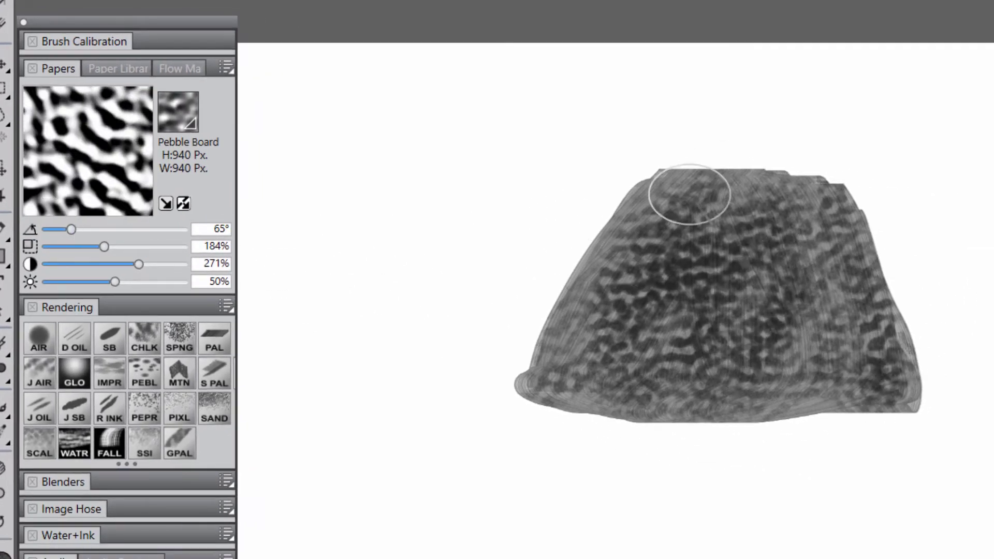
mouse_move(871, 273)
mouse_down()
mouse_move(809, 429)
mouse_move(686, 178)
mouse_move(542, 317)
mouse_move(638, 356)
mouse_move(810, 371)
mouse_move(652, 223)
mouse_move(801, 198)
mouse_move(860, 382)
mouse_up()
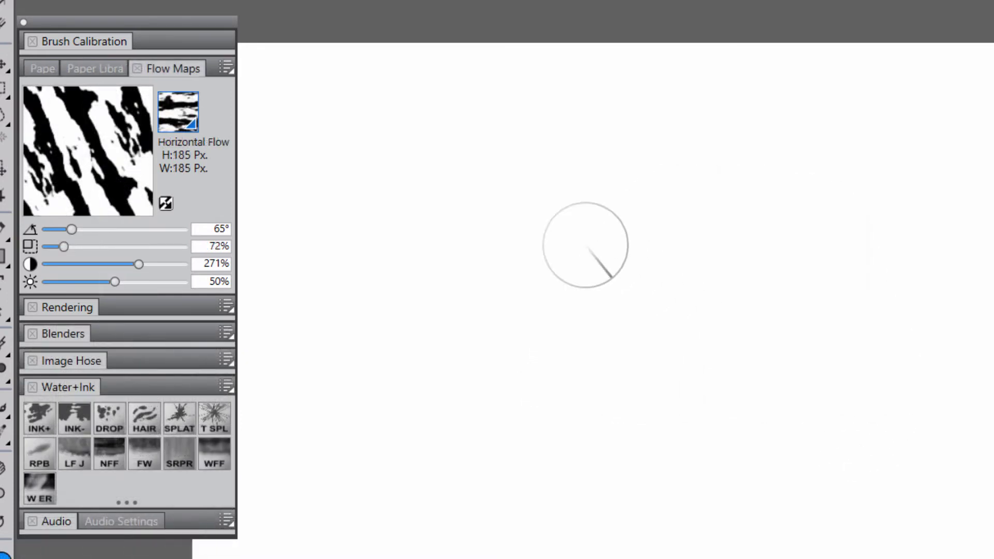
Set the Horizontal Flow map's angle to 177°.
drag(73, 229, 99, 232)
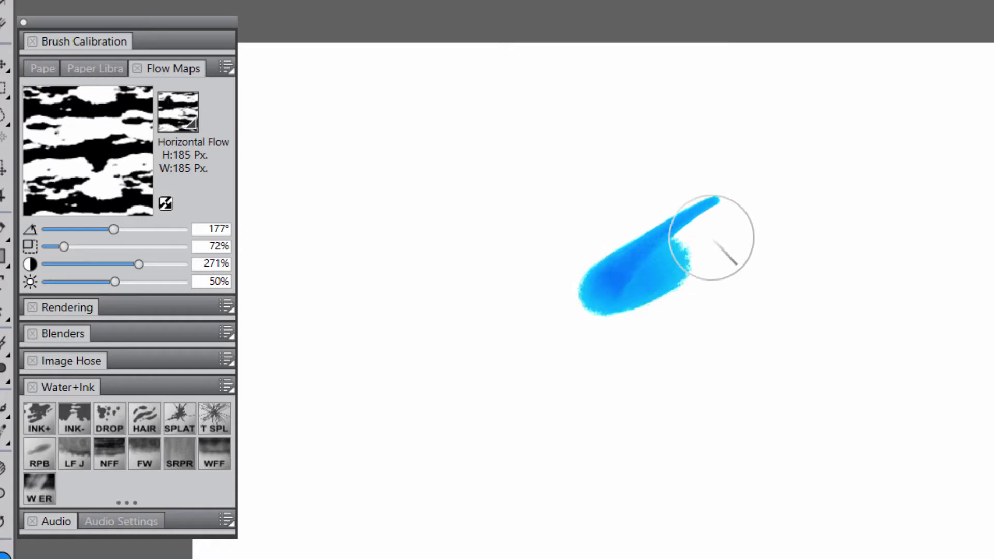
Paint a blue watercolor wash using the Horizontal Flow map, change the map's angle and paint over the area again.
mouse_move(712, 238)
mouse_down()
mouse_move(624, 389)
mouse_move(859, 426)
mouse_move(899, 472)
mouse_up()
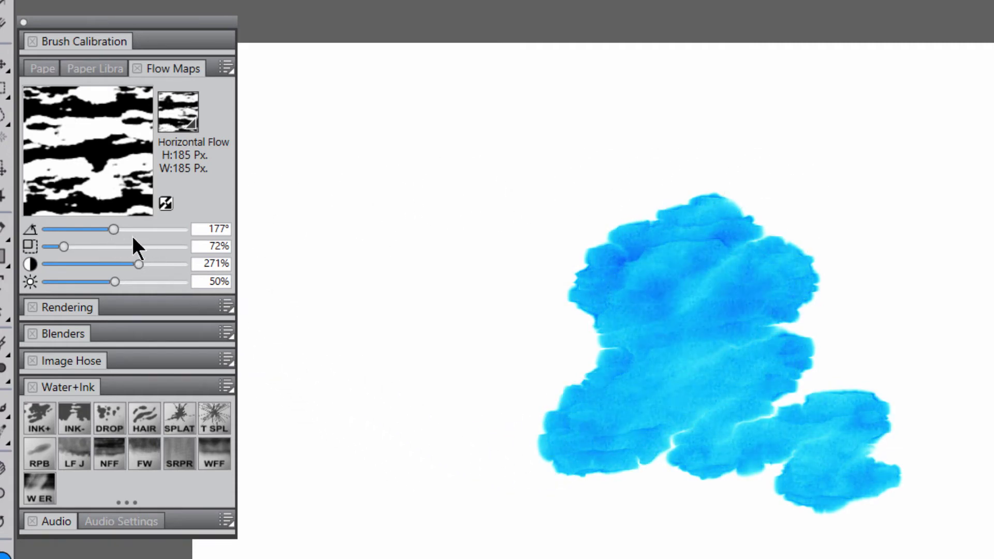
drag(114, 229, 140, 229)
mouse_move(598, 194)
mouse_down()
mouse_move(623, 359)
mouse_move(690, 380)
mouse_move(872, 473)
mouse_move(932, 458)
mouse_up()
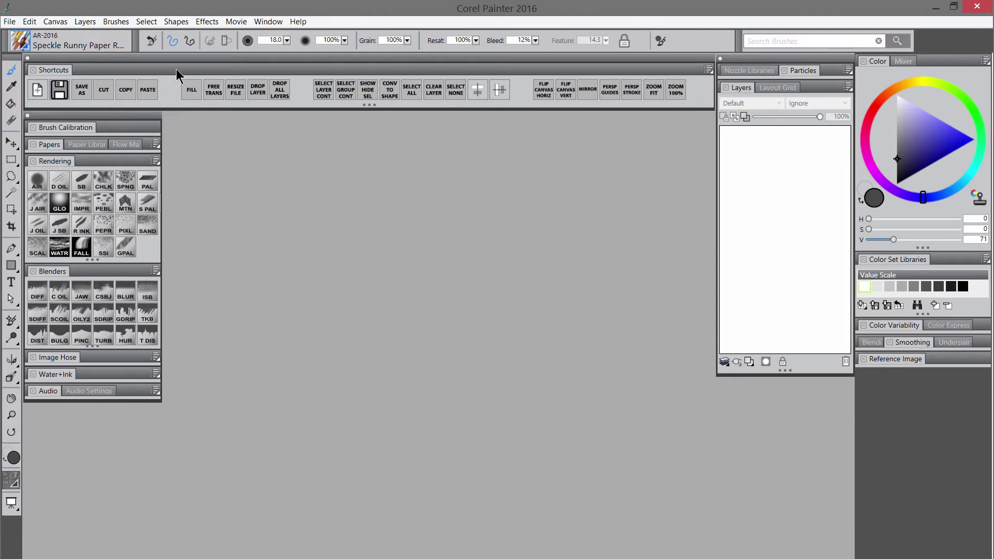
Import the Photoshop Dry Media Brushes ABR file as brush dabs.
click(115, 23)
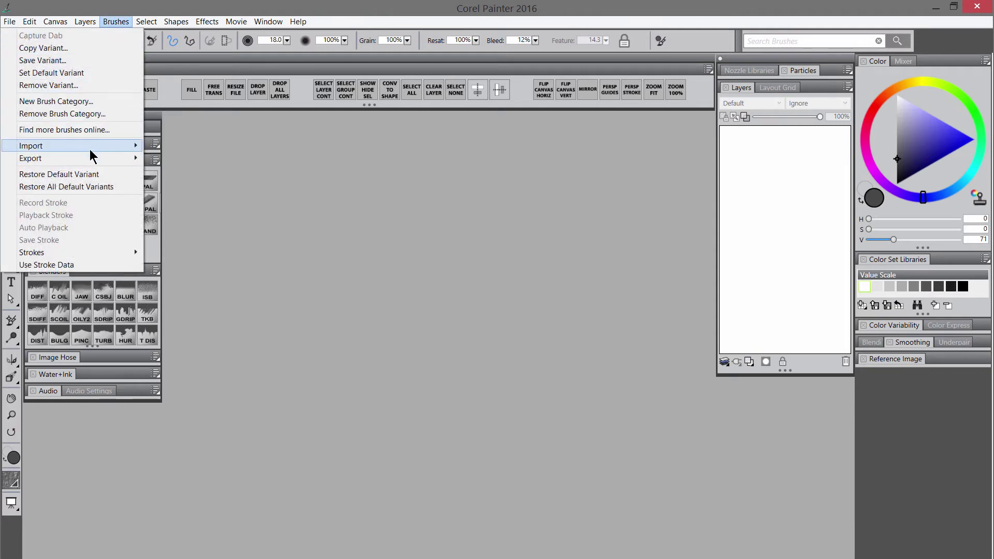
mouse_move(109, 147)
click(211, 183)
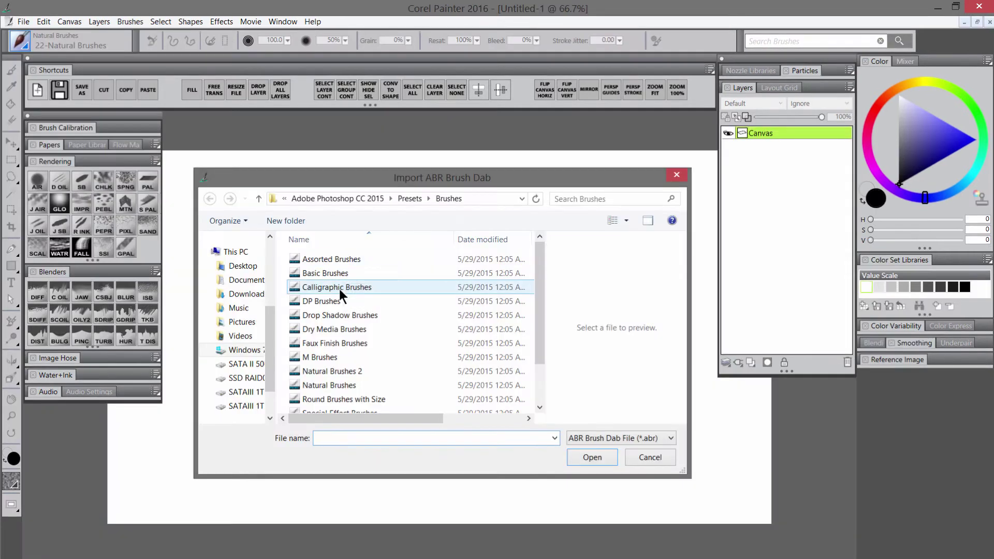
click(334, 329)
click(591, 457)
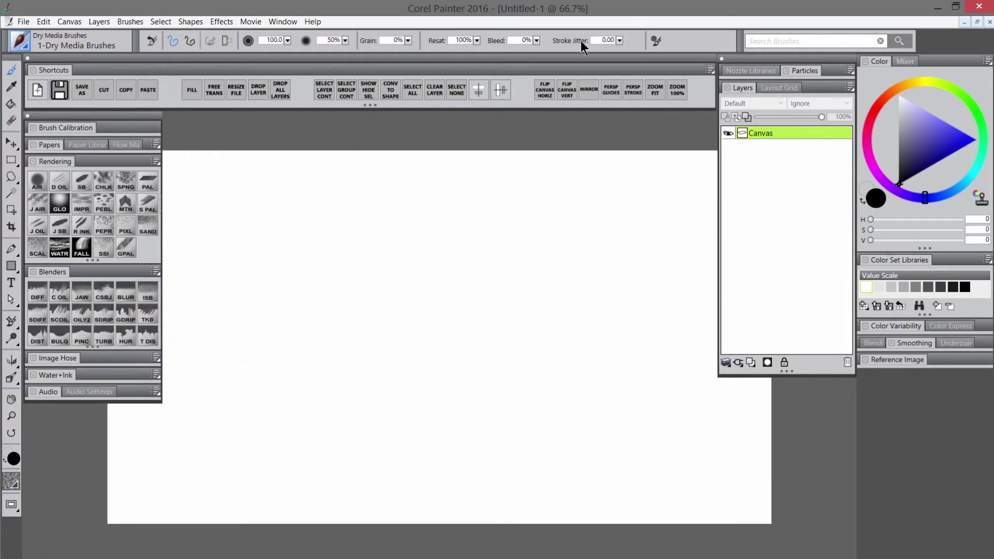
Show the brush Spacing controls and paint black test strokes on the canvas with the imported Dry Media brush.
click(283, 22)
mouse_move(280, 261)
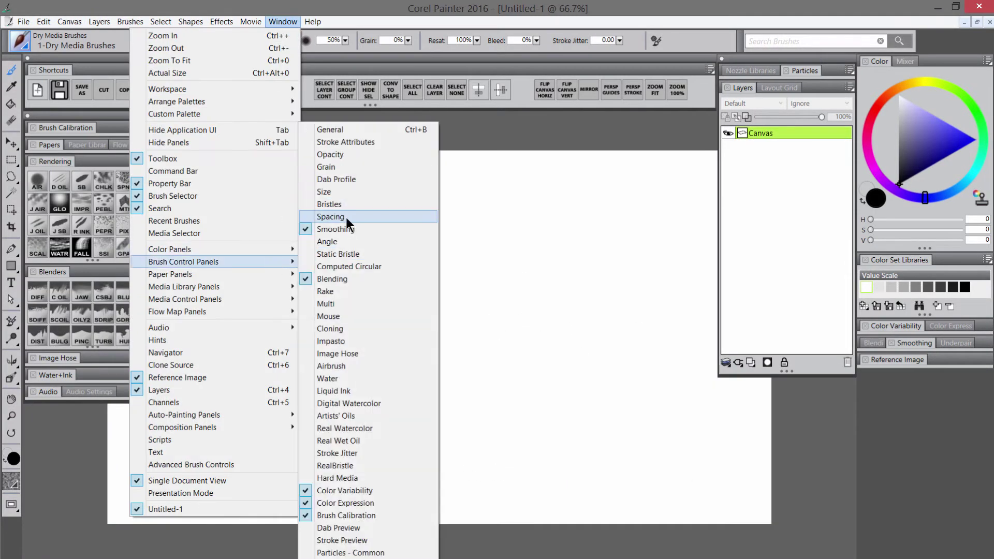
click(346, 217)
mouse_move(905, 133)
mouse_down()
mouse_move(695, 176)
mouse_move(629, 123)
mouse_up()
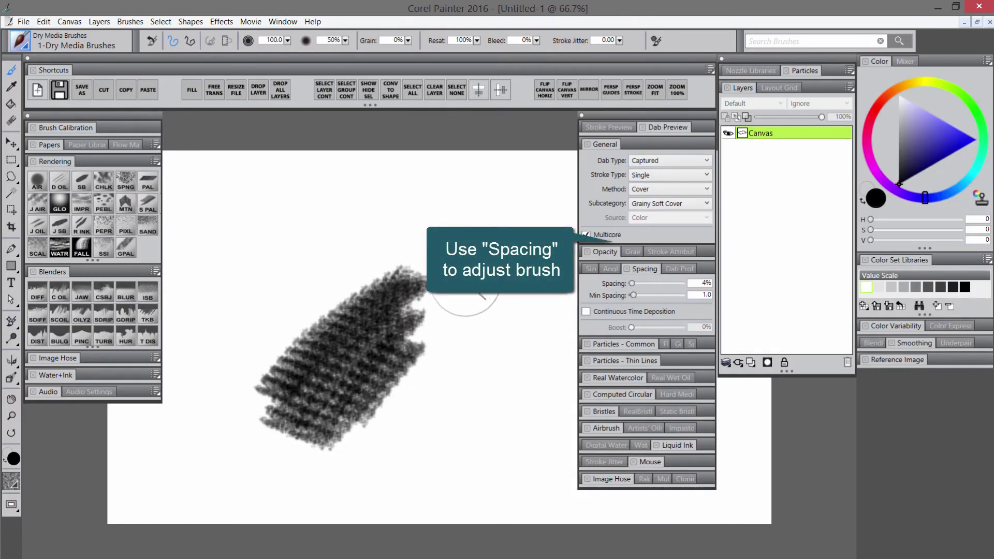
drag(465, 292, 515, 455)
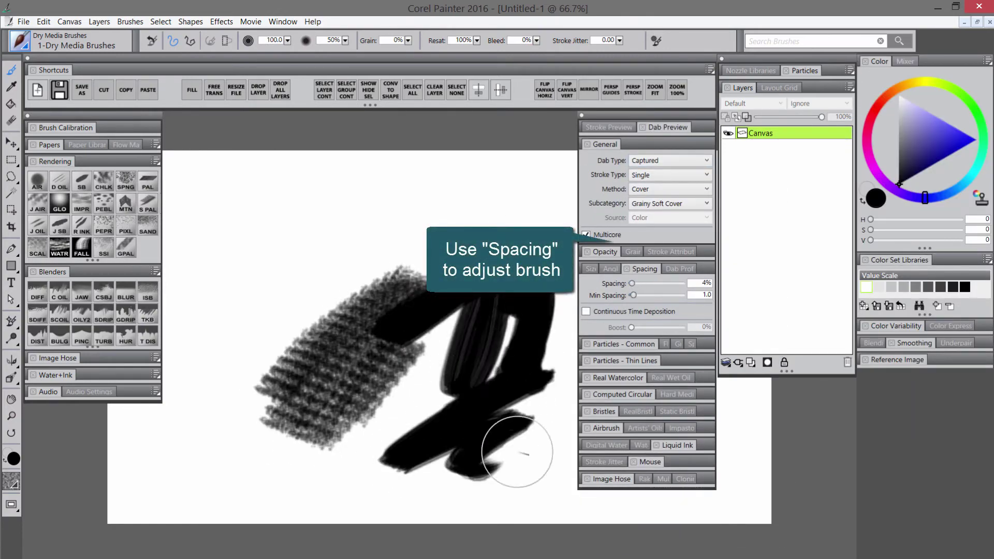
drag(518, 269, 278, 222)
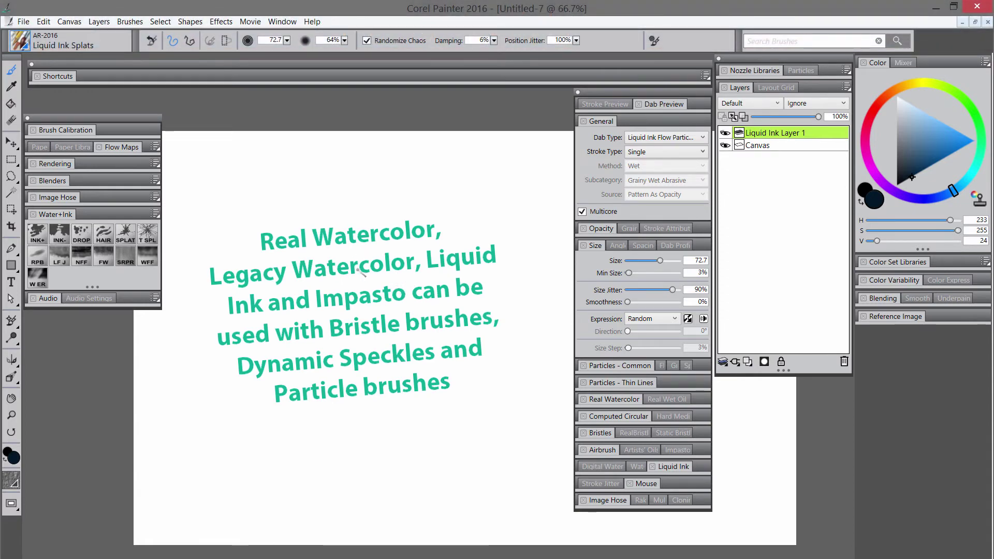
Paint dark blue ink splatters across Liquid Ink Layer 1 with the Liquid Ink Splats brush.
mouse_move(361, 271)
mouse_down()
mouse_move(338, 265)
mouse_move(401, 242)
mouse_move(359, 326)
mouse_up()
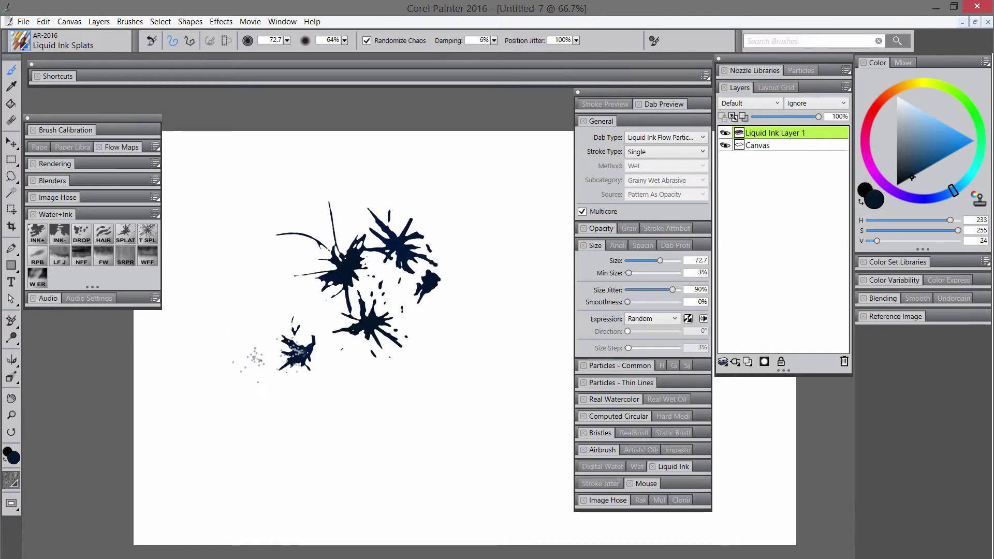
mouse_move(316, 425)
mouse_down()
mouse_move(387, 393)
mouse_move(422, 410)
mouse_move(452, 411)
mouse_up()
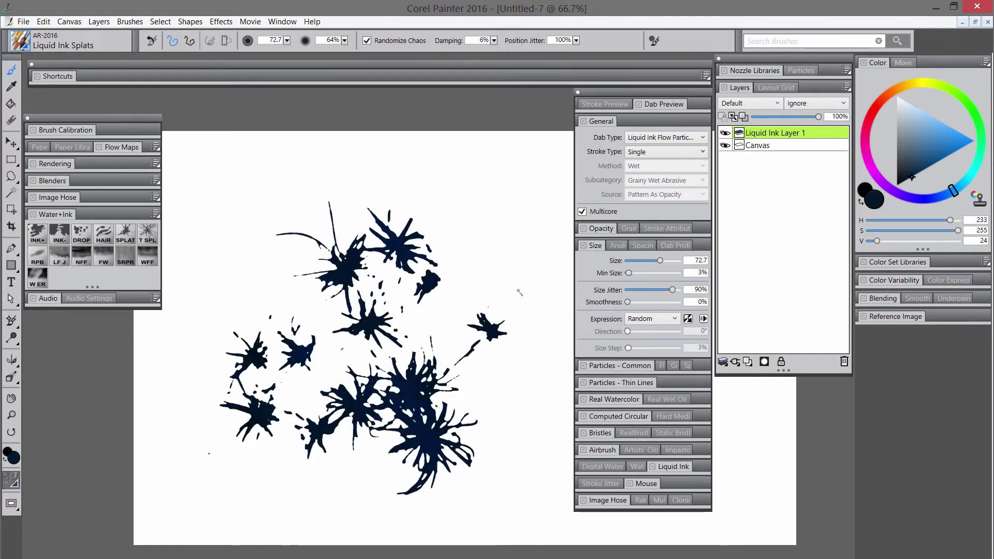
mouse_move(490, 241)
mouse_down()
mouse_move(523, 207)
mouse_move(456, 181)
mouse_up()
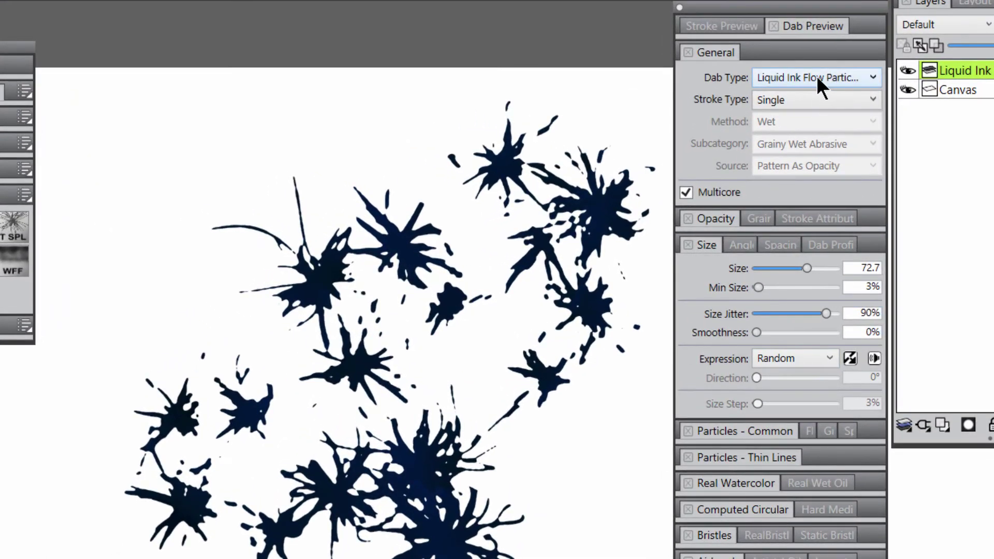
Examine the particle and Dynamic Speckle dab types available for the Liquid Ink Splats brush.
click(821, 76)
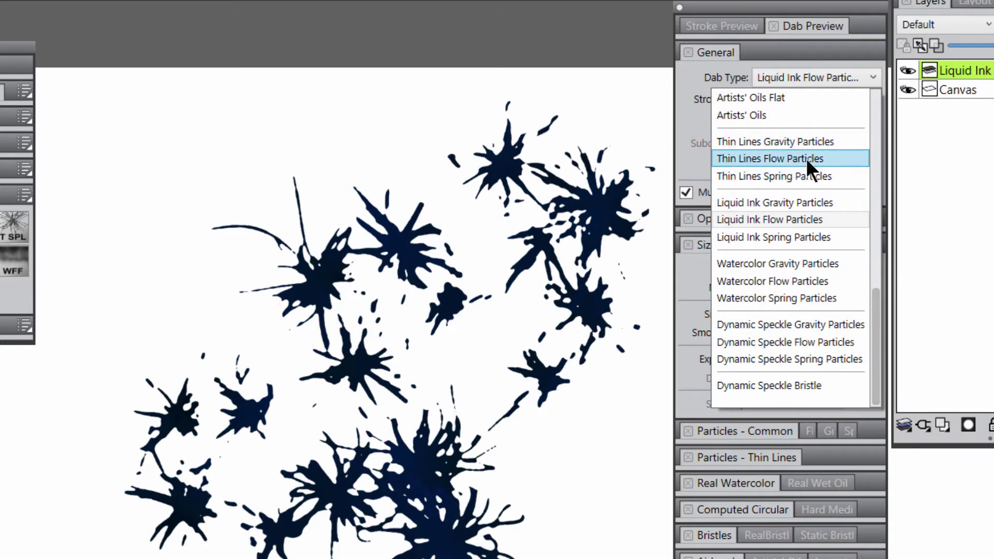
scroll(876, 295, up, 1)
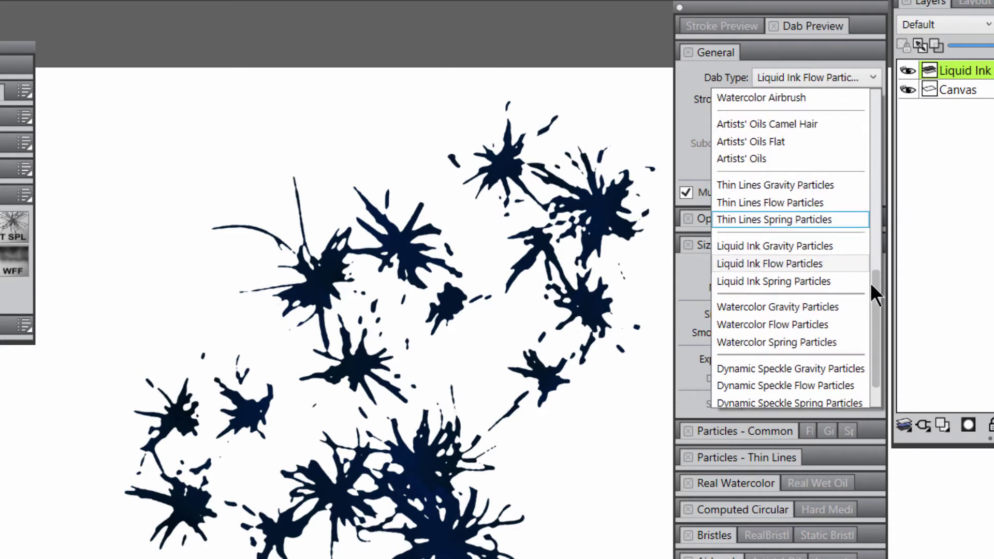
click(306, 128)
Choose the Flow Fur particle brush and paint a patch of dark blue fur on the canvas.
mouse_move(191, 197)
mouse_down()
mouse_move(204, 230)
mouse_move(177, 286)
mouse_move(233, 311)
mouse_up()
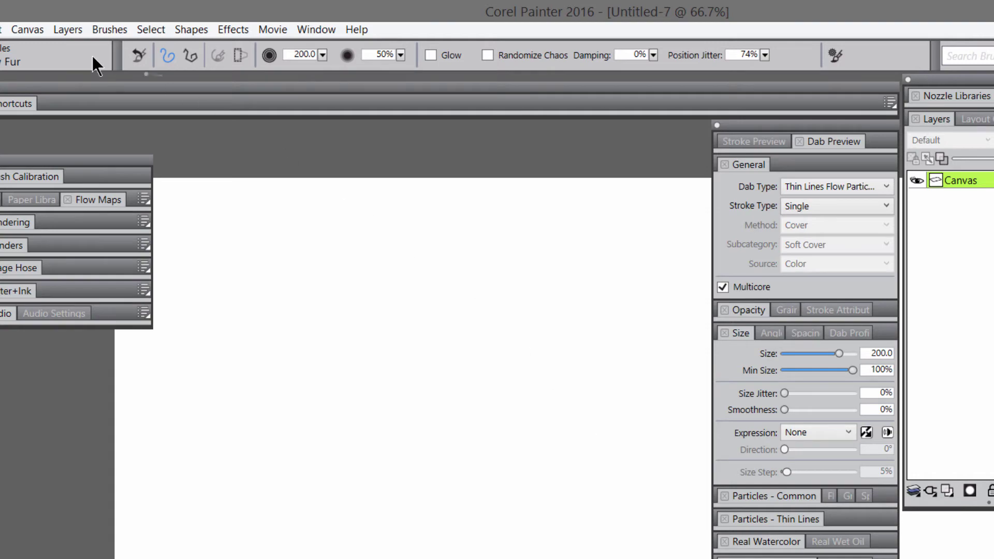
click(11, 56)
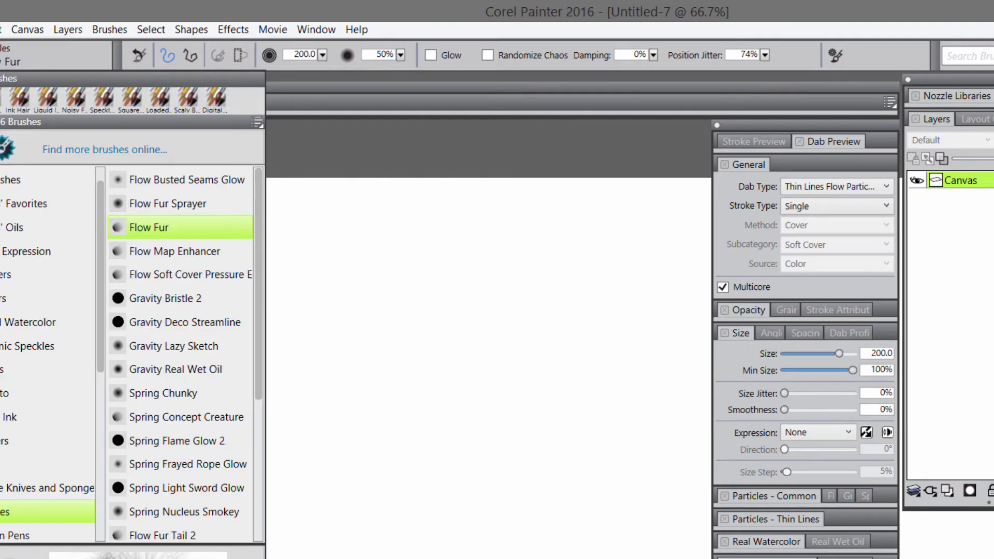
click(164, 227)
mouse_move(448, 352)
mouse_down()
mouse_move(311, 310)
mouse_move(352, 456)
mouse_move(207, 424)
mouse_move(231, 233)
mouse_move(279, 326)
mouse_up()
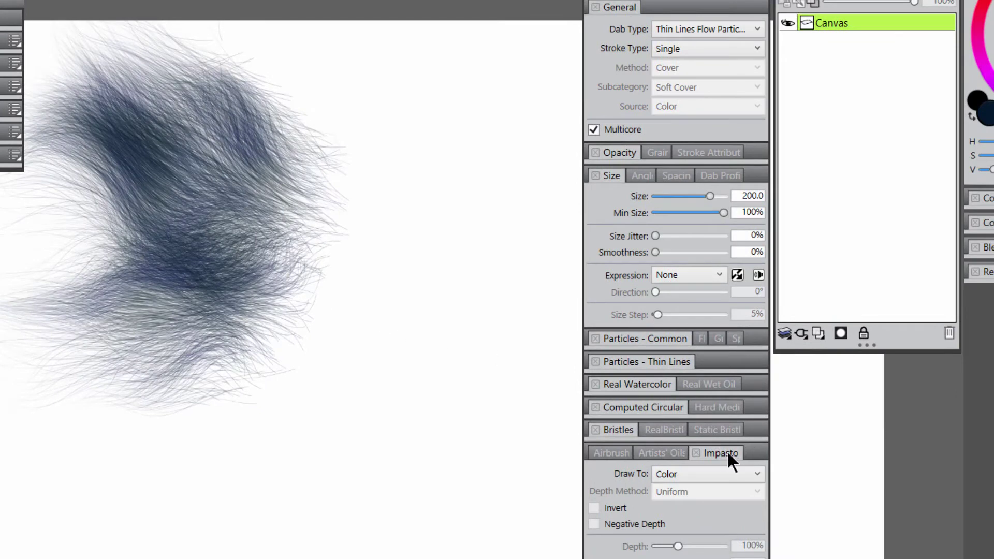
Set the Flow Fur brush's Impasto Draw To option to Color and Depth and paint more fur strokes.
click(692, 471)
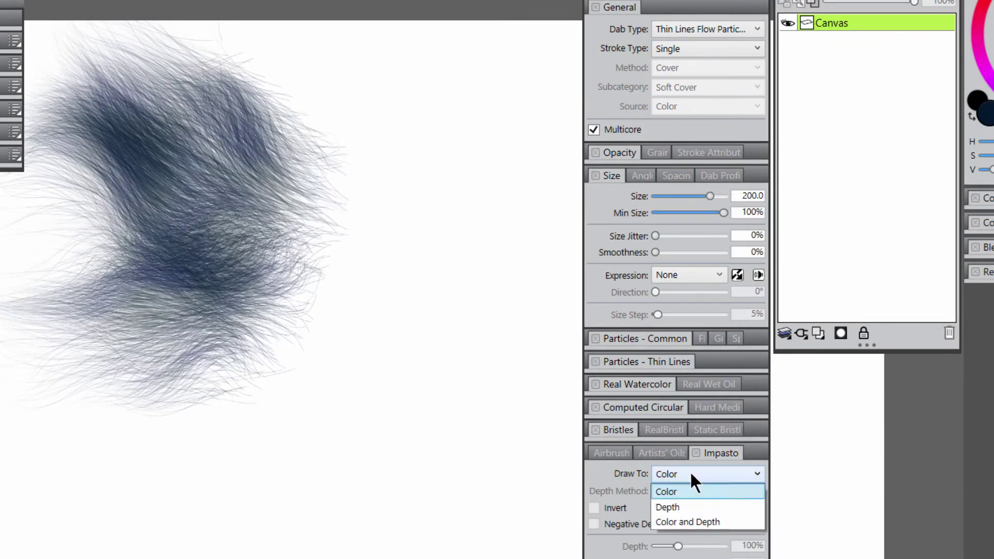
click(687, 518)
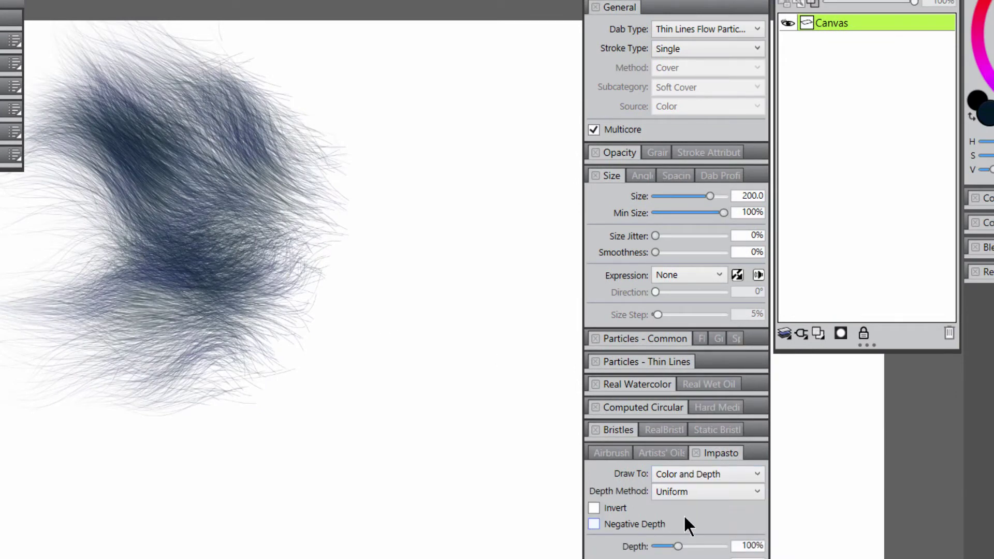
mouse_move(387, 156)
mouse_down()
mouse_move(378, 171)
mouse_move(336, 155)
mouse_move(438, 217)
mouse_move(546, 78)
mouse_move(554, 304)
mouse_move(303, 407)
mouse_move(417, 542)
mouse_up()
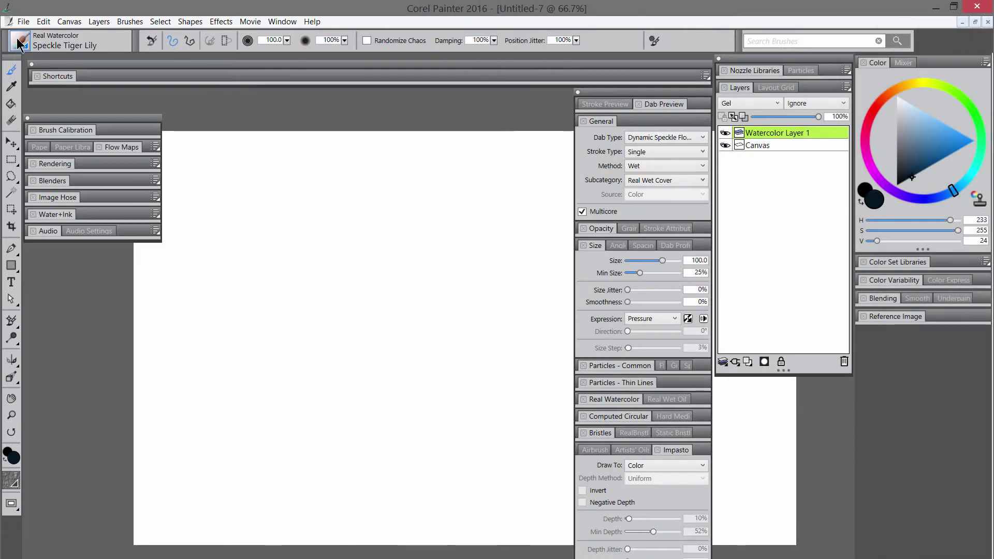
Choose the Speckle Tiger Lily brush from Real Watercolor and paint with it on Watercolor Layer 1.
click(73, 38)
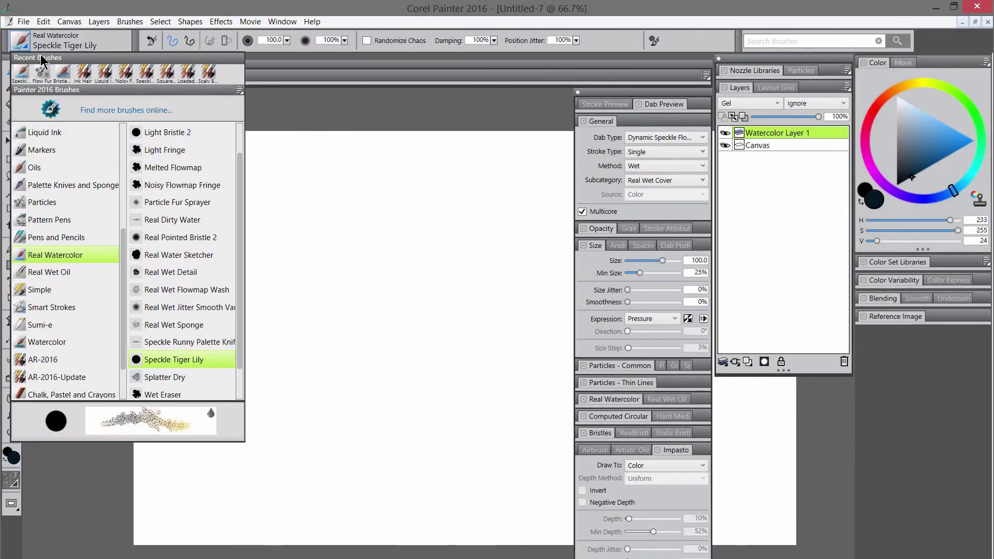
click(161, 360)
mouse_move(398, 197)
mouse_down()
mouse_move(261, 324)
mouse_move(394, 384)
mouse_move(502, 289)
mouse_up()
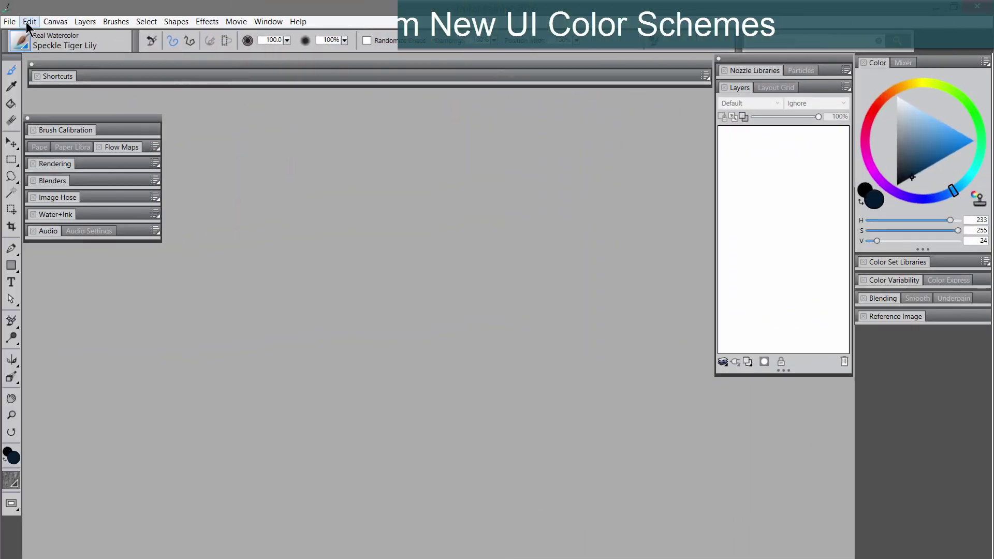
Set the color theme to Dark Grey in the Interface preferences and accept the change.
click(28, 23)
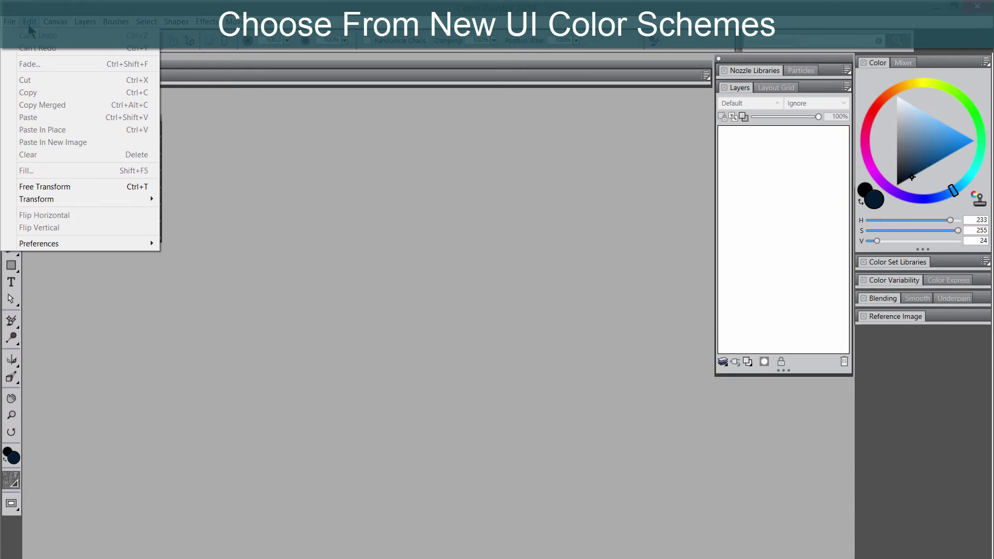
mouse_move(57, 243)
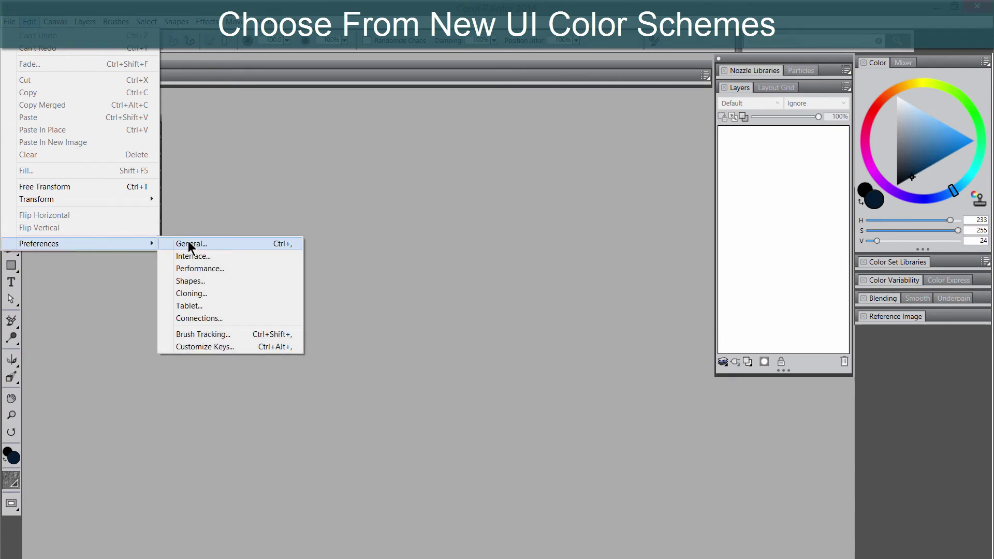
click(189, 256)
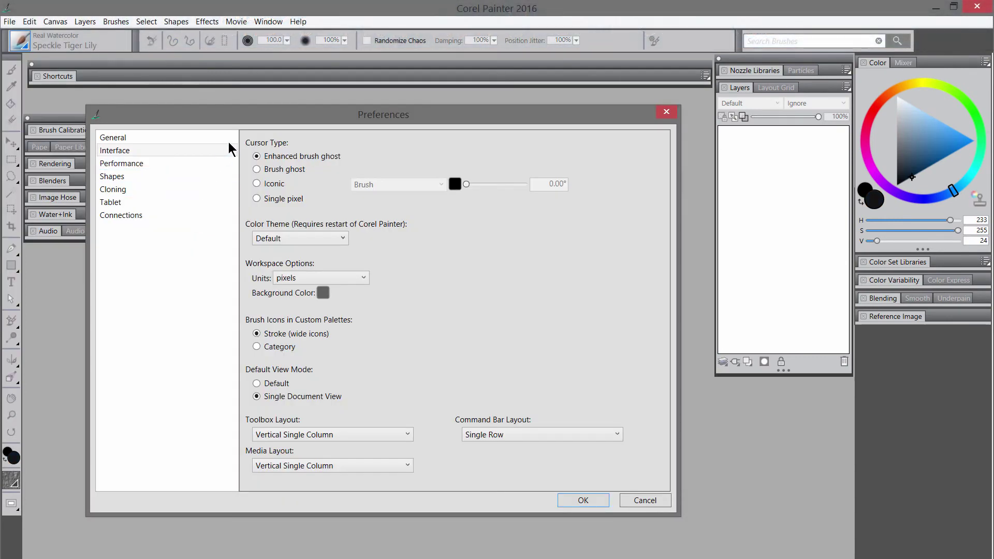
click(296, 237)
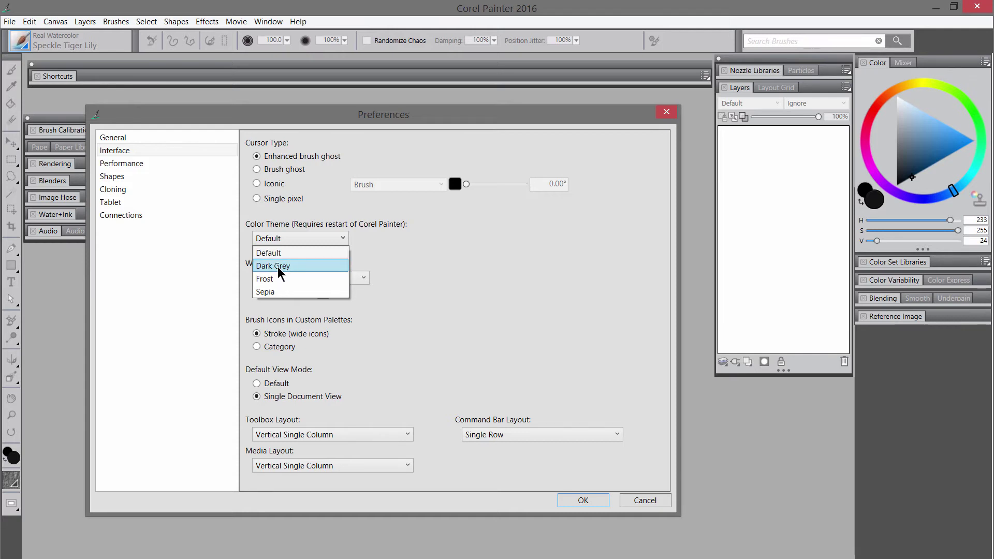
click(276, 267)
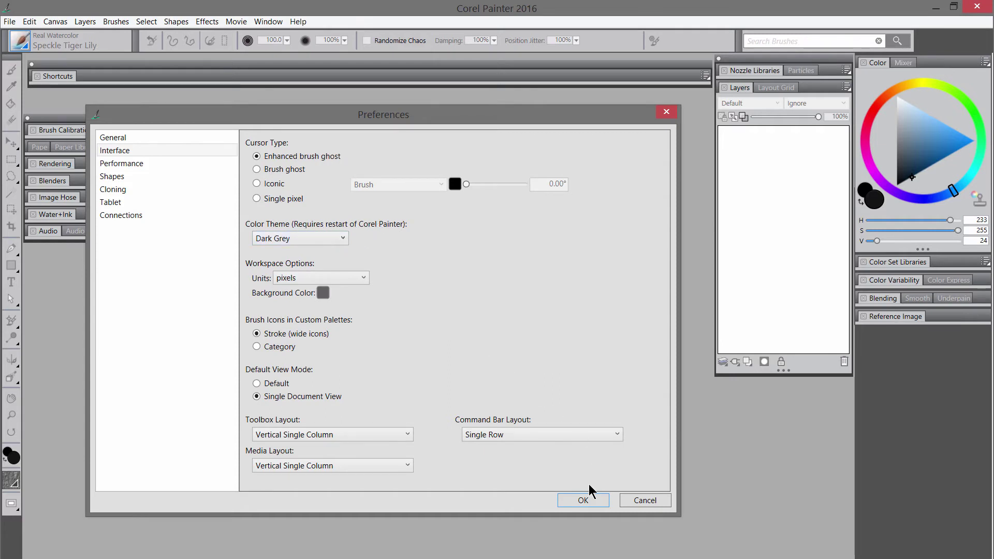
click(585, 498)
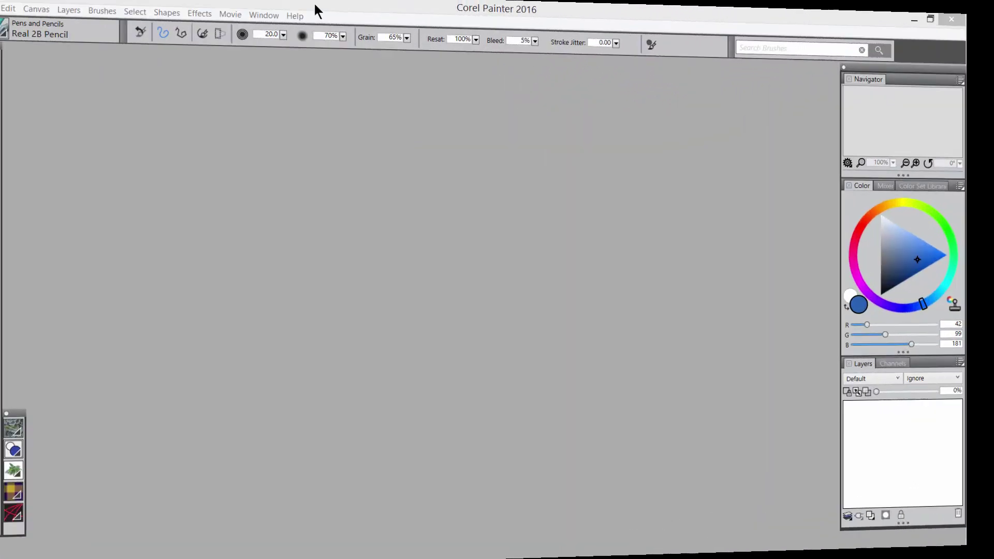
Turn on Presentation Mode and return to the normal view.
click(277, 26)
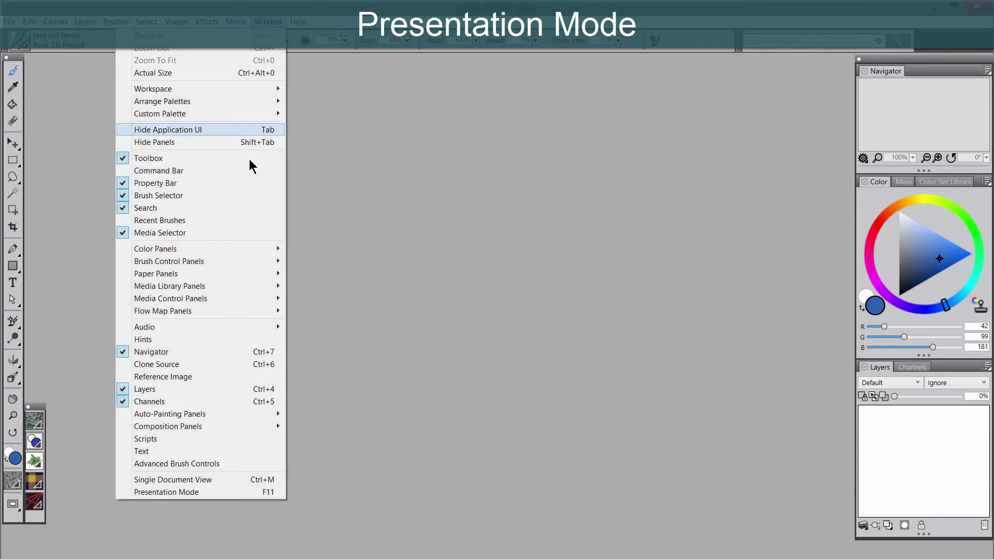
click(195, 492)
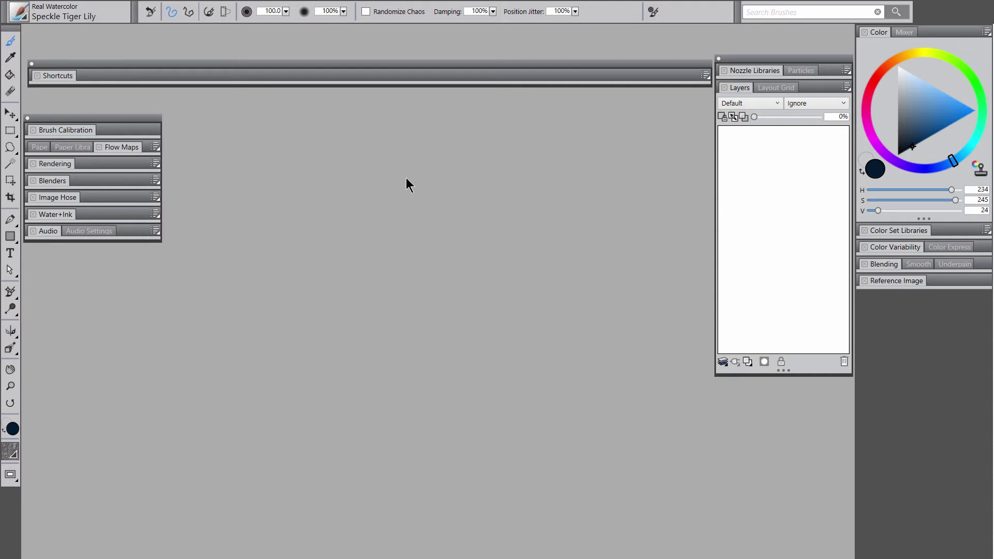
click(11, 480)
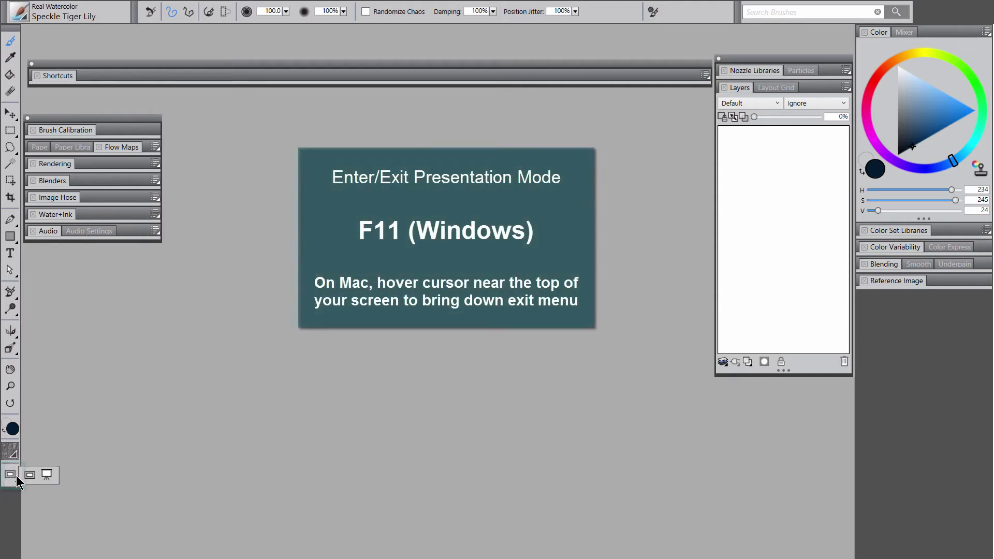
click(45, 476)
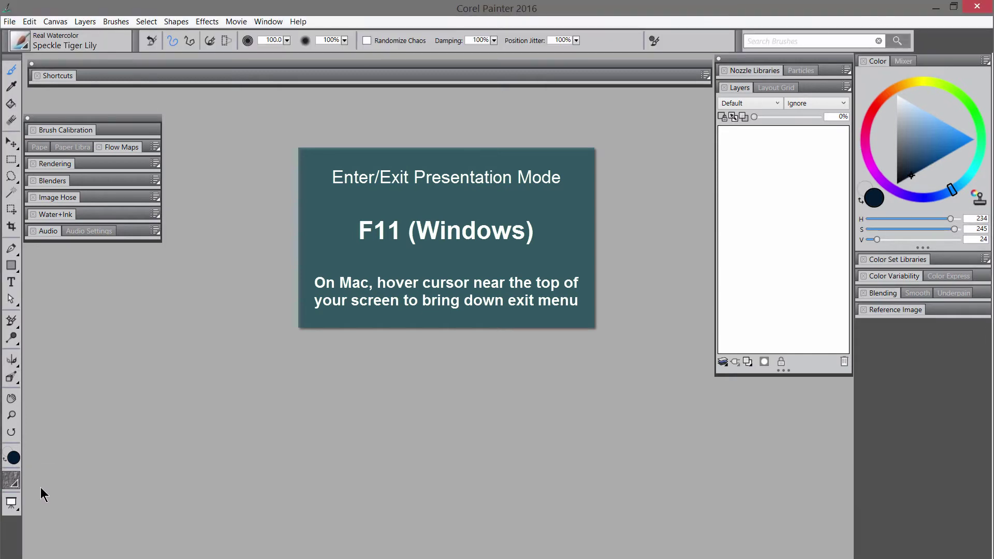
Bring up the Welcome screen and arrange the workspace with the Simple layout.
click(298, 22)
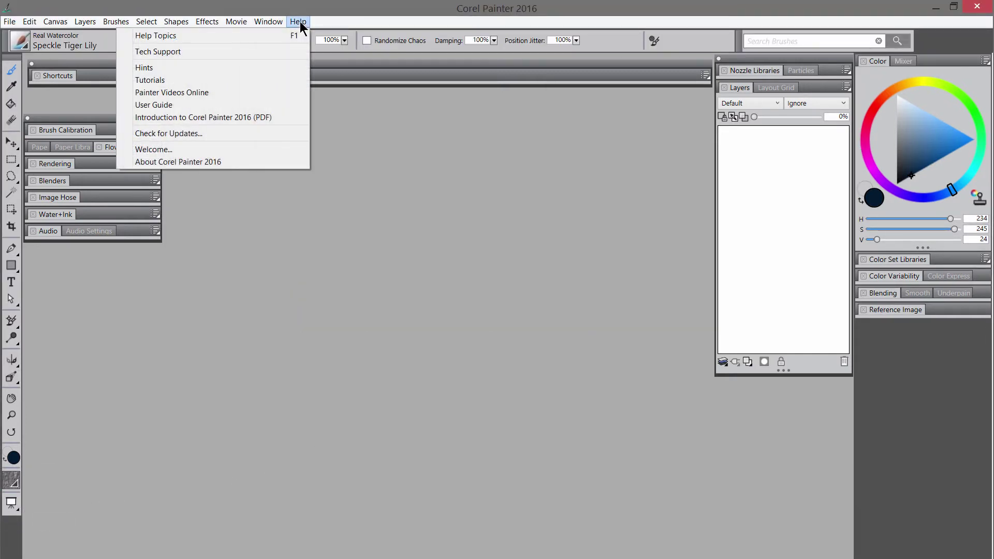
click(184, 150)
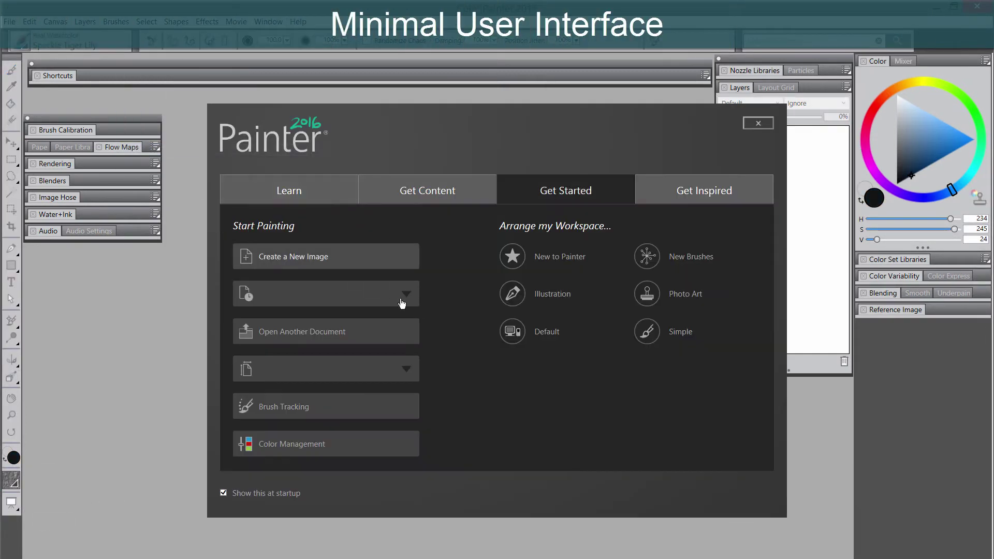
click(648, 335)
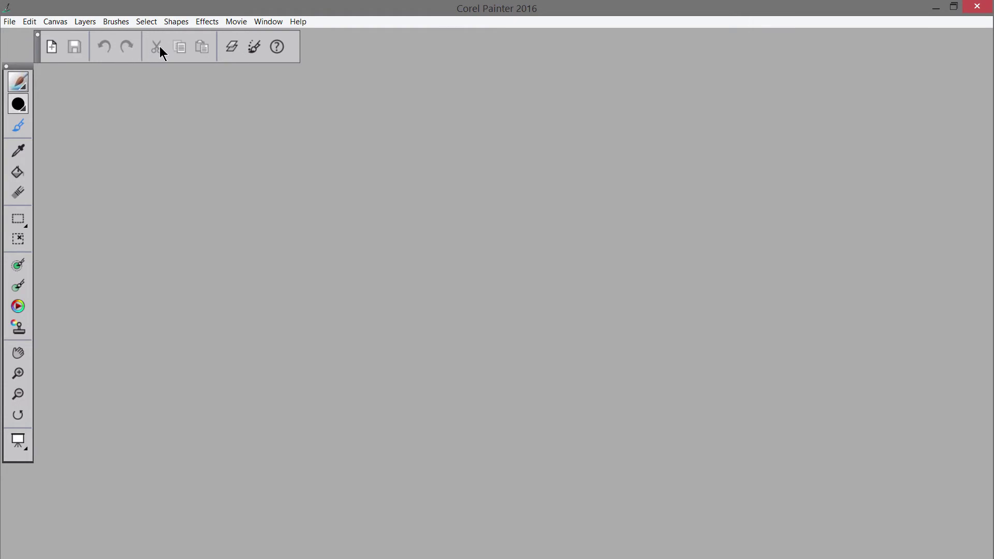
Look over the Simple workspace by showing the layers, brush categories, color selector and pop-up color wheel.
click(233, 50)
click(233, 50)
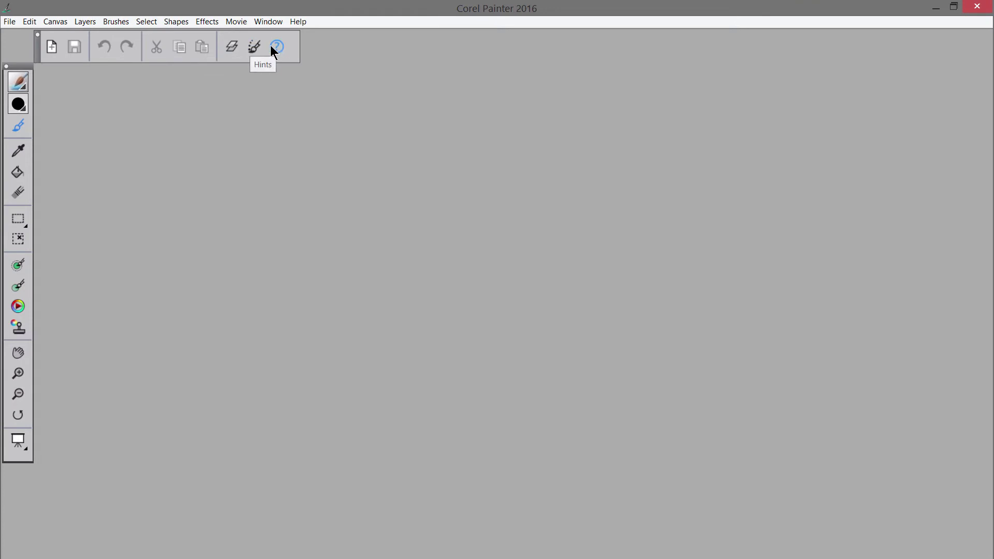
click(19, 83)
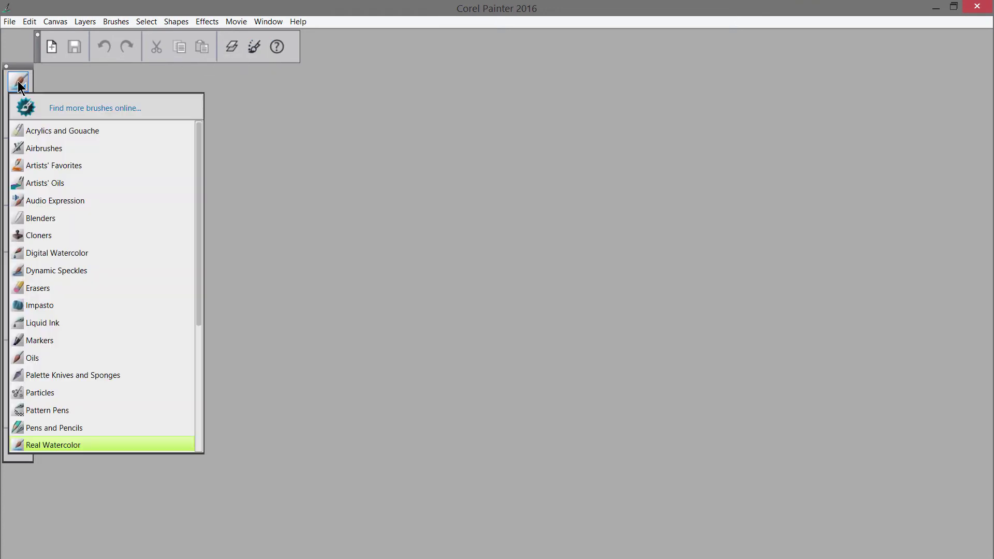
click(33, 93)
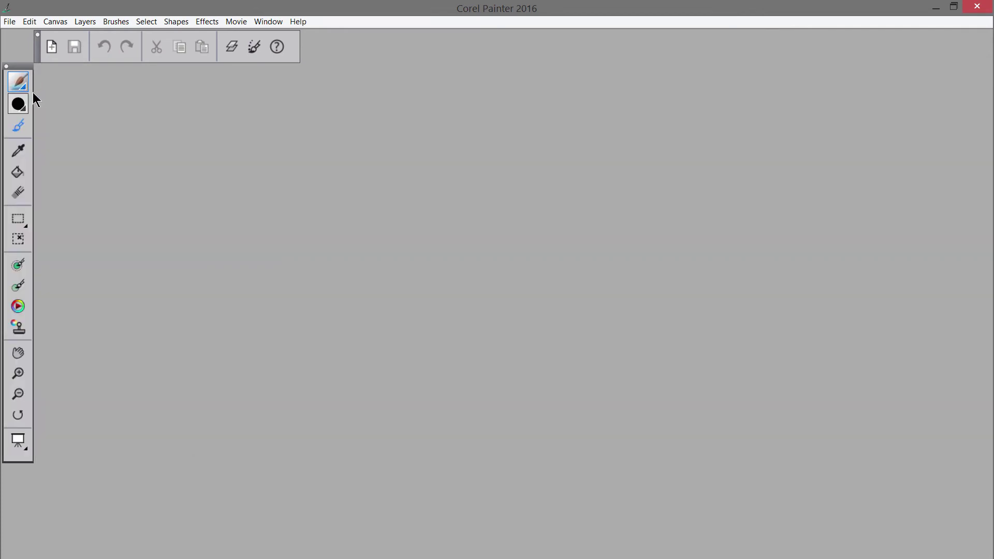
click(20, 104)
click(50, 107)
click(20, 306)
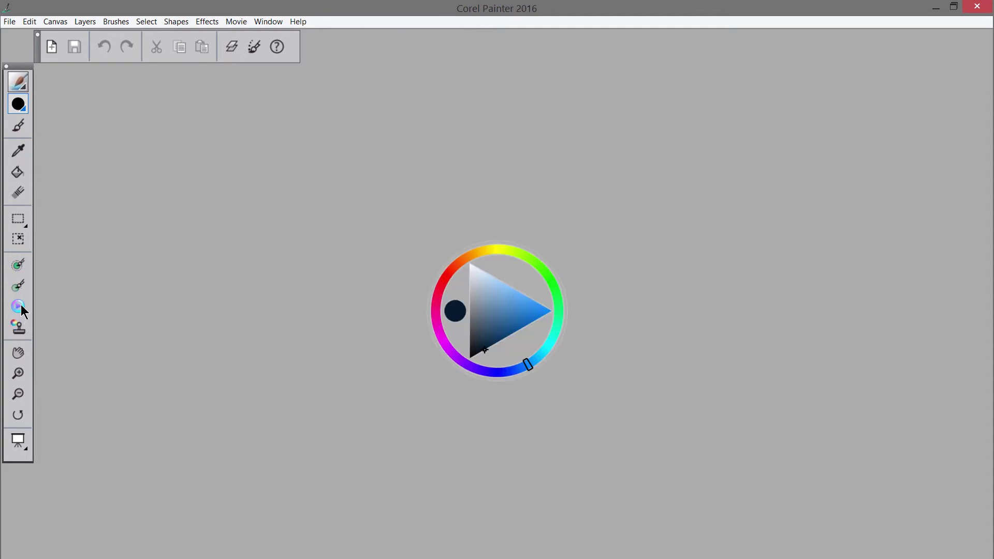
mouse_move(489, 311)
mouse_down()
mouse_move(487, 291)
mouse_move(468, 279)
mouse_move(486, 257)
mouse_move(328, 246)
mouse_move(124, 111)
mouse_move(134, 110)
mouse_up()
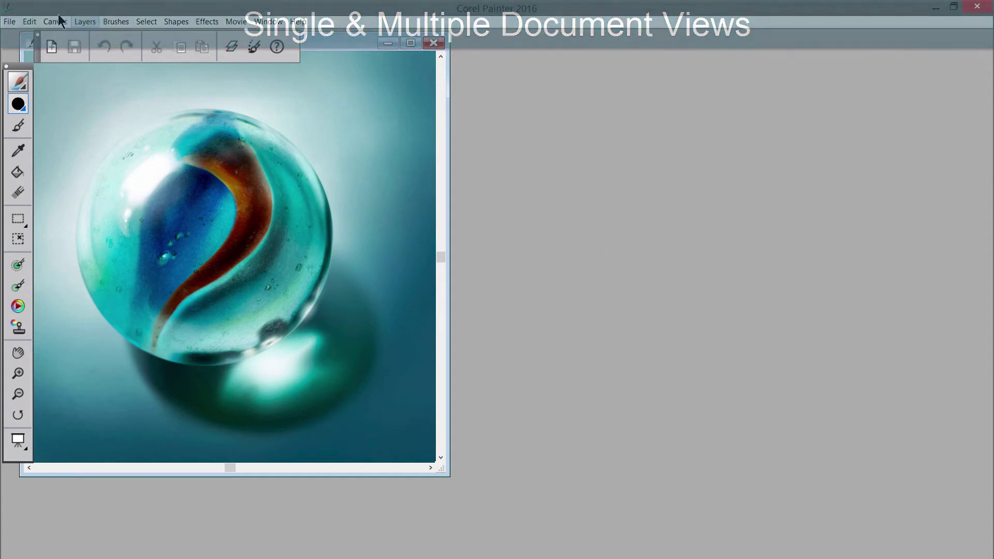
Set the default view mode to Single Document View in the Interface preferences and accept the change.
click(29, 22)
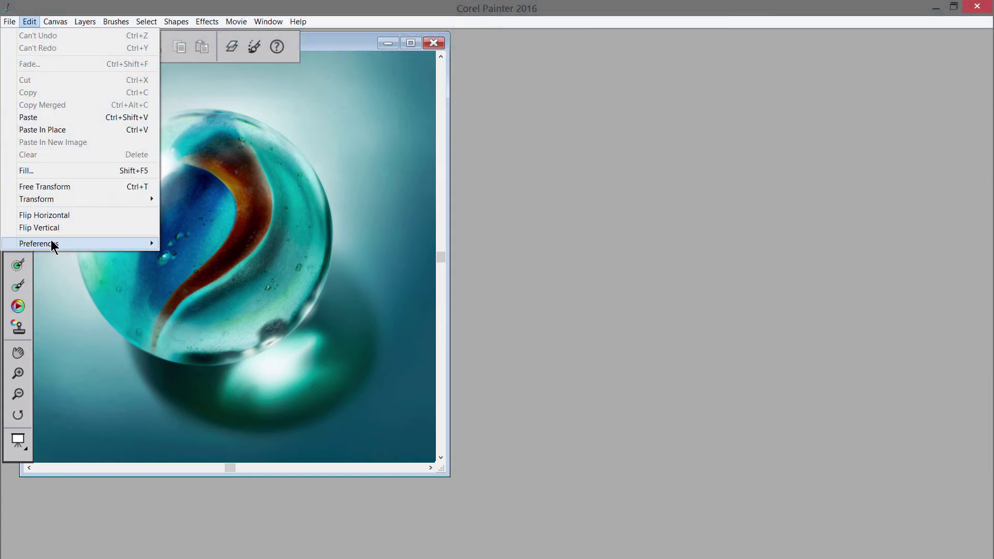
mouse_move(57, 242)
click(189, 255)
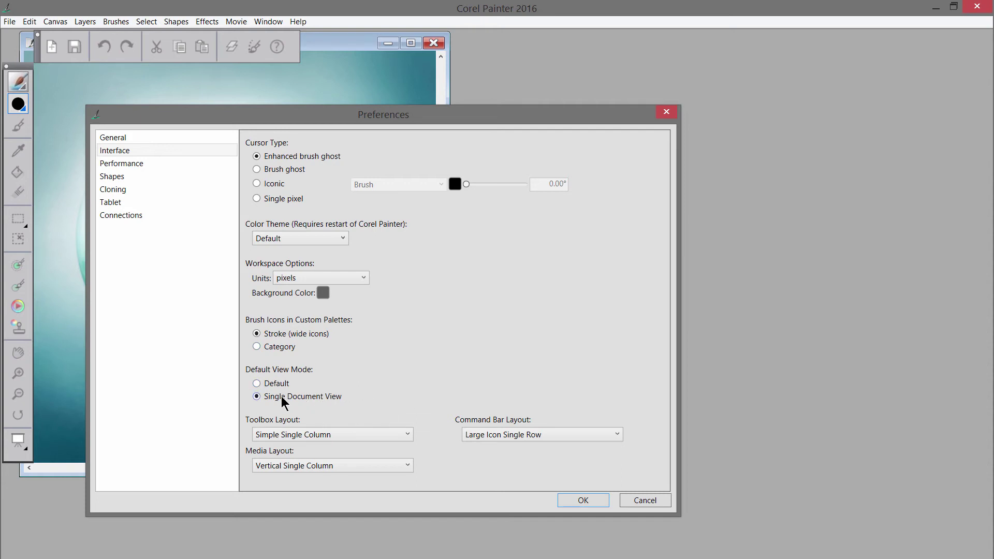
click(577, 502)
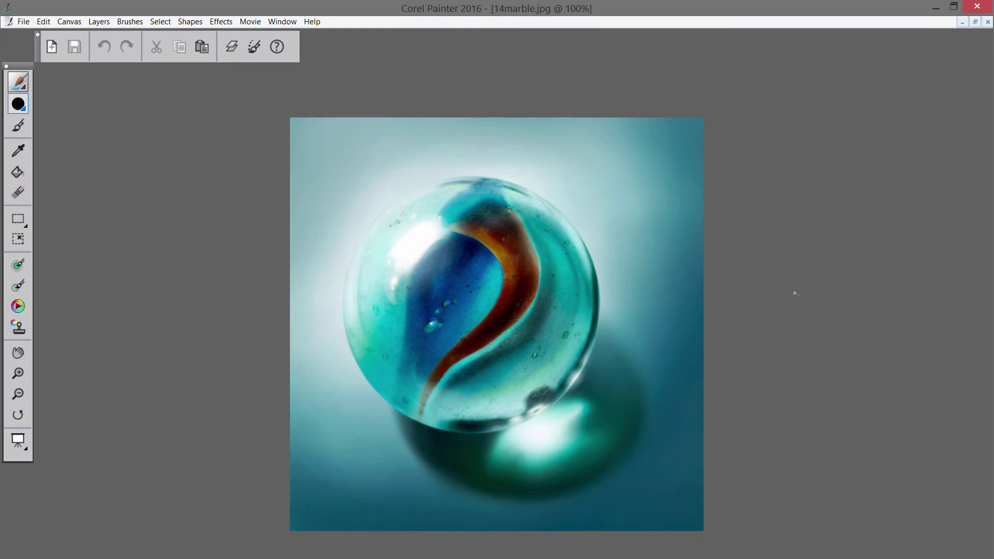
Cycle through the open marble, apple and bubble documents in the single document view.
key(ctrl+Tab)
key(ctrl+Tab)
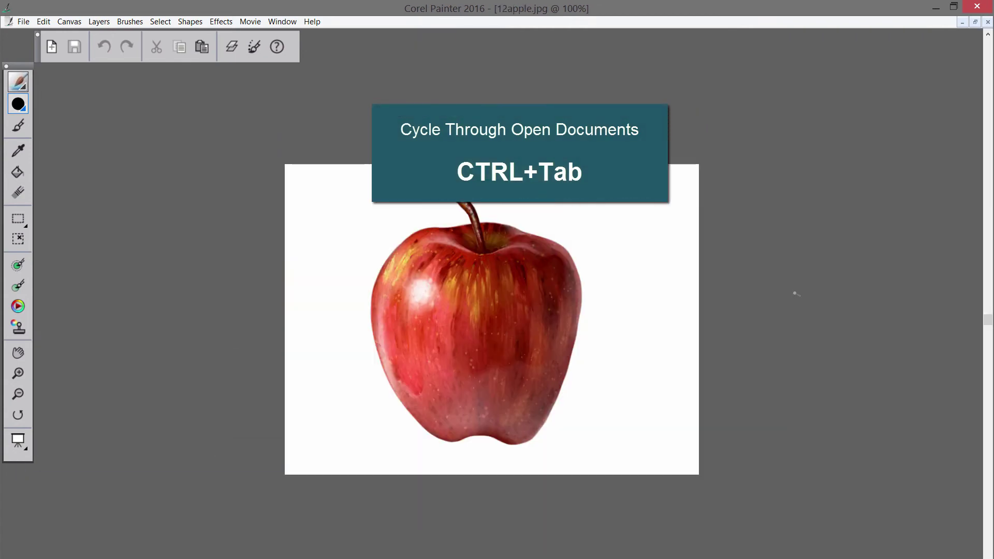
key(ctrl+Tab)
key(ctrl+Tab)
key(ctrl+Tab)
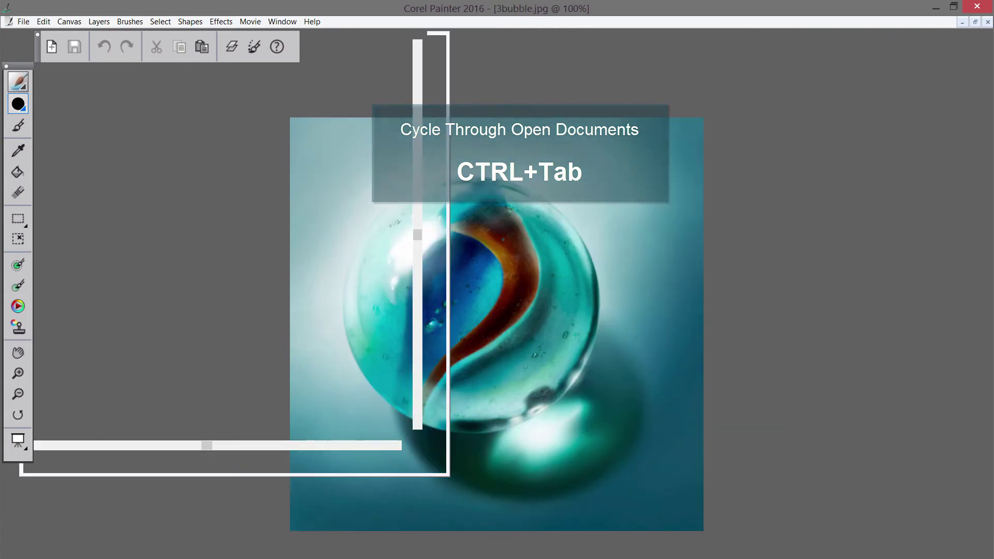
key(ctrl+Tab)
key(ctrl+Tab)
key(ctrl+Tab)
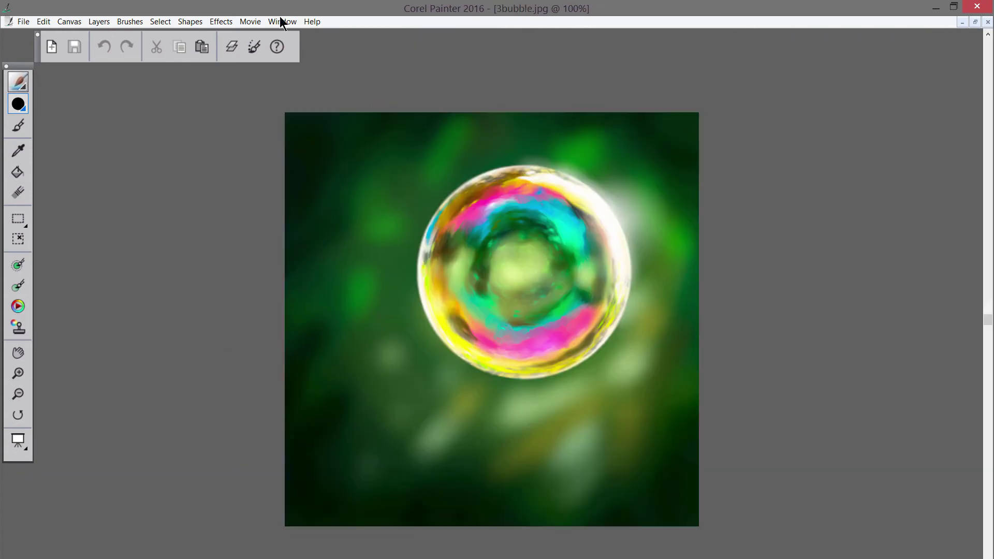
click(281, 21)
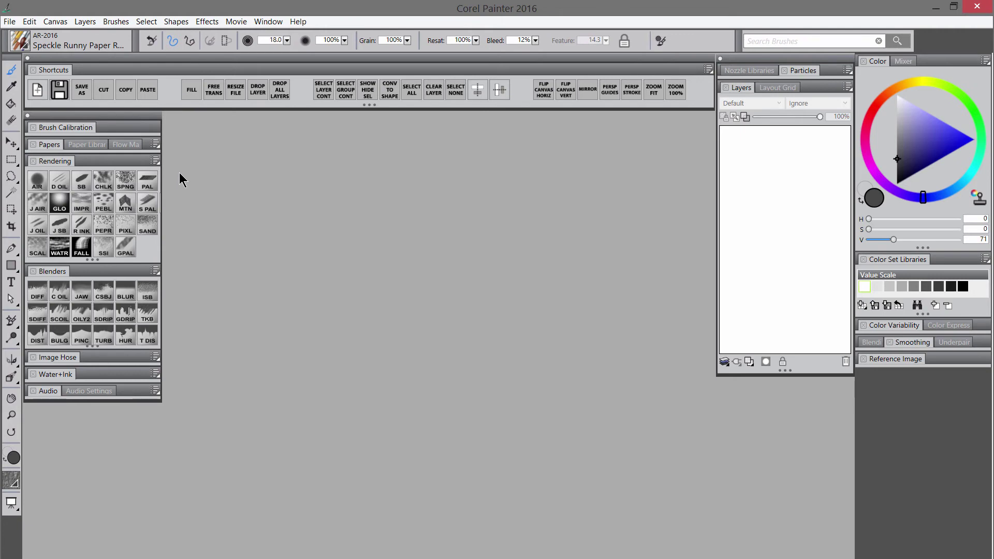
Browse the brush library's categories and the brush variants in the AR-2016 category.
click(23, 41)
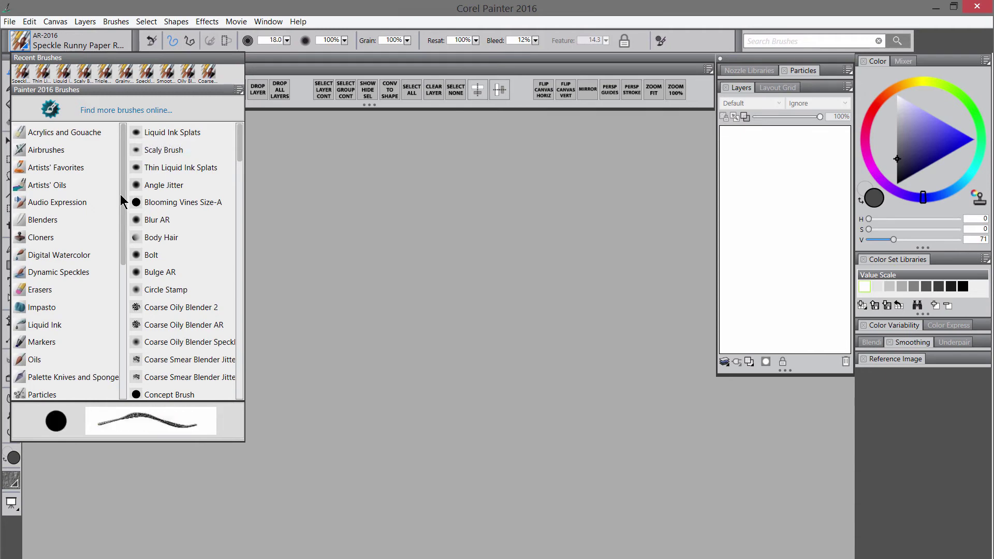
scroll(115, 273, down, 7)
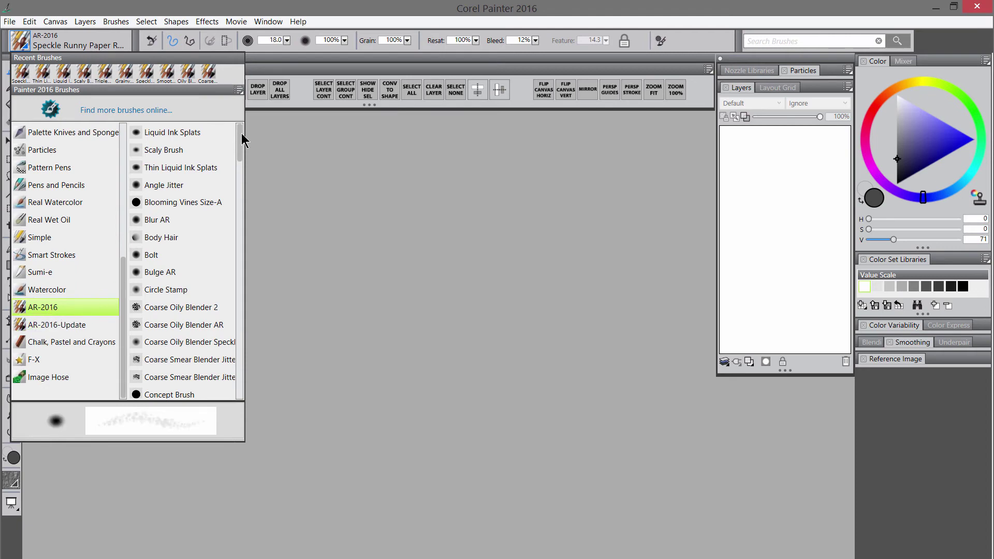
drag(240, 138, 241, 303)
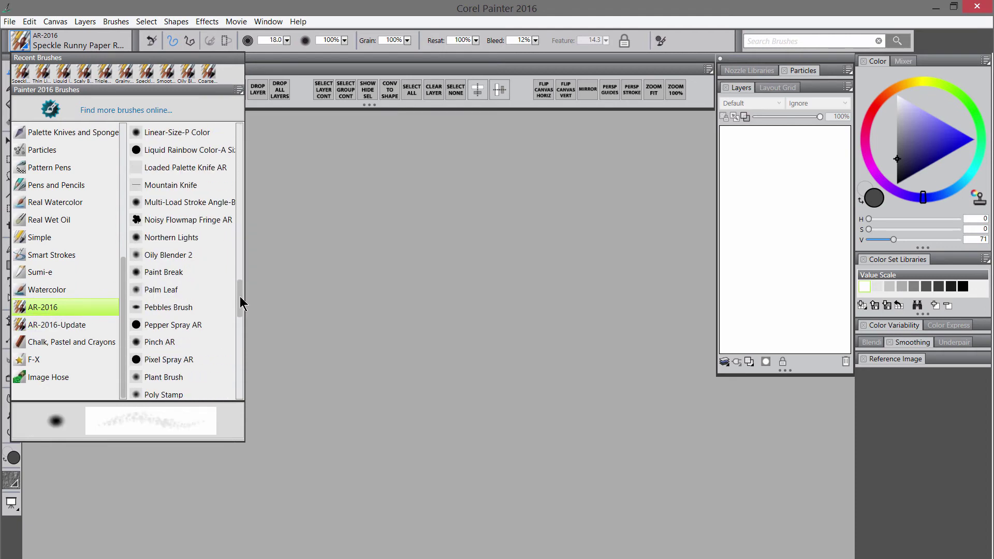
click(284, 226)
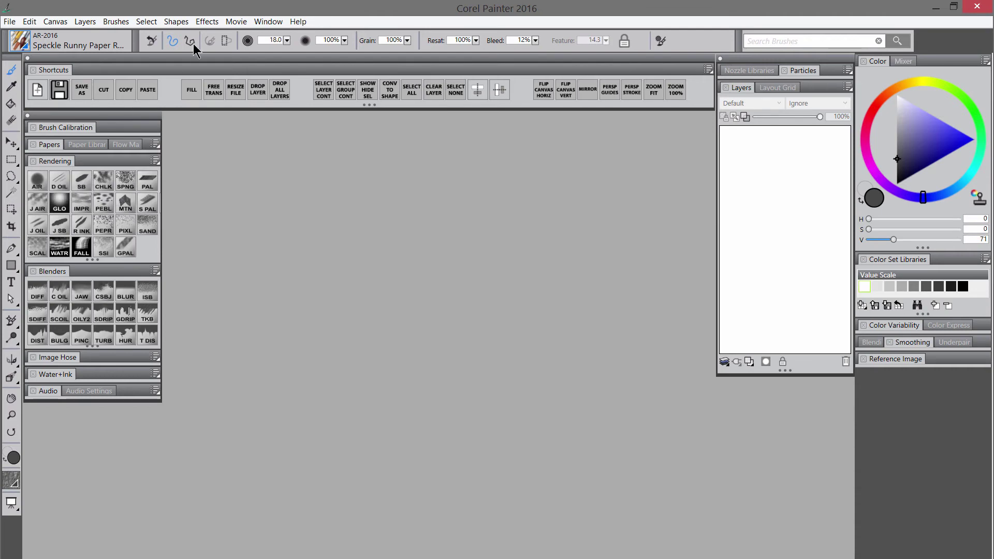
Examine the commands for creating, deleting, importing and exporting workspaces.
click(266, 21)
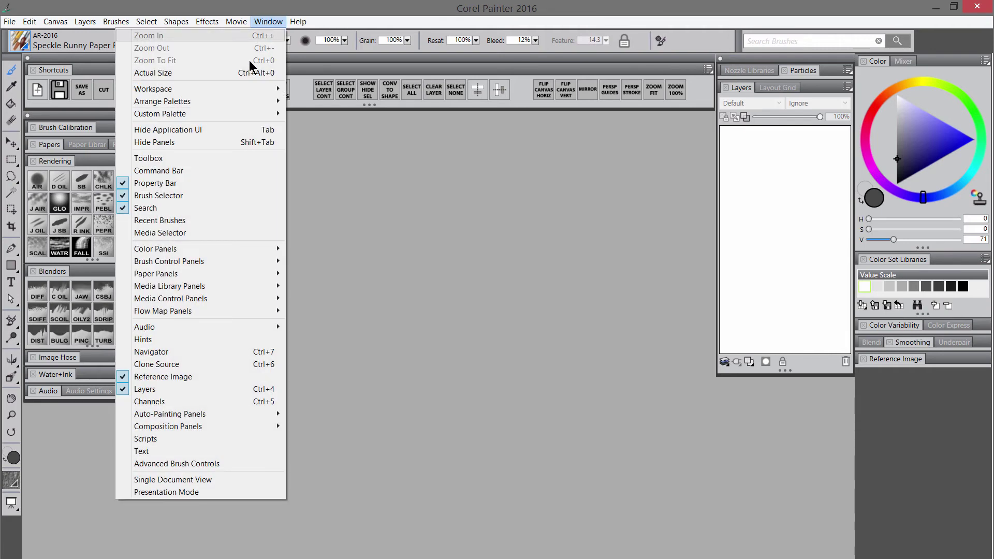
mouse_move(272, 88)
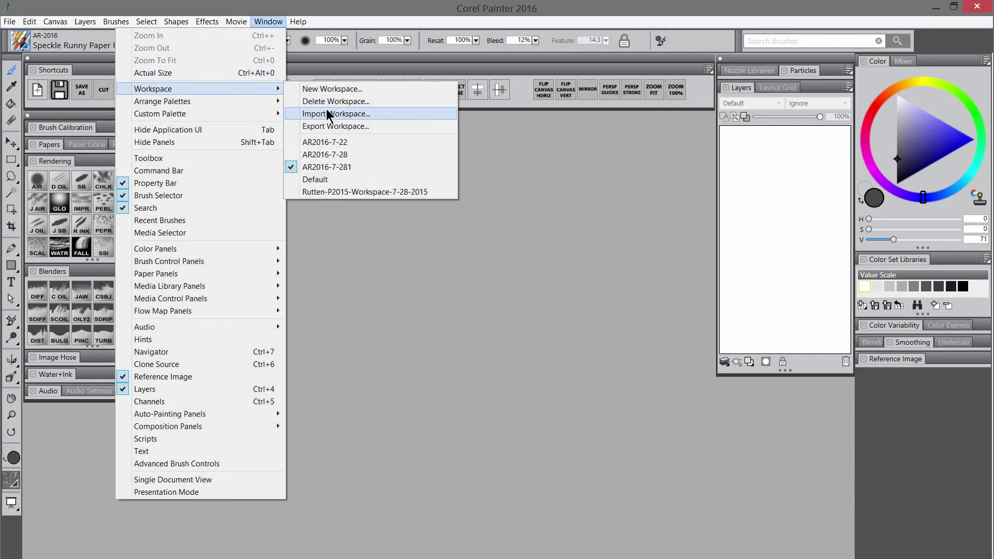
click(494, 154)
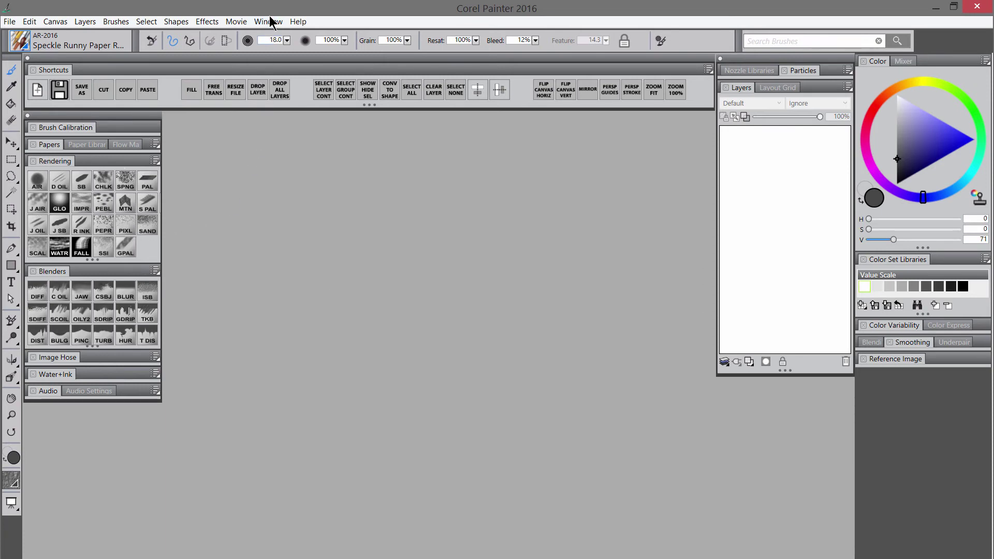
Select the Rendering palette in the Custom Palette Organizer, examine the Save as BOX, Export as PAL and Import options, and close the organizer.
click(269, 22)
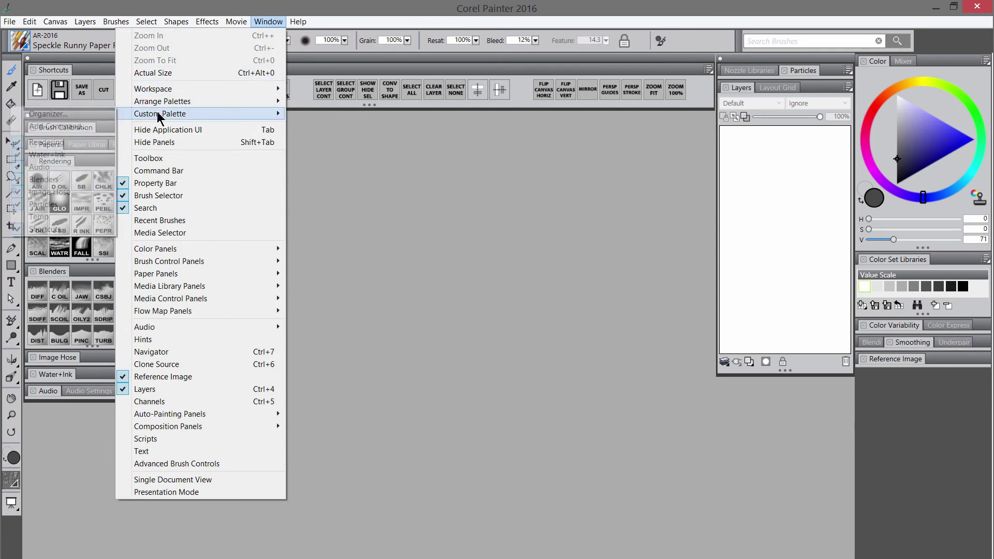
click(342, 154)
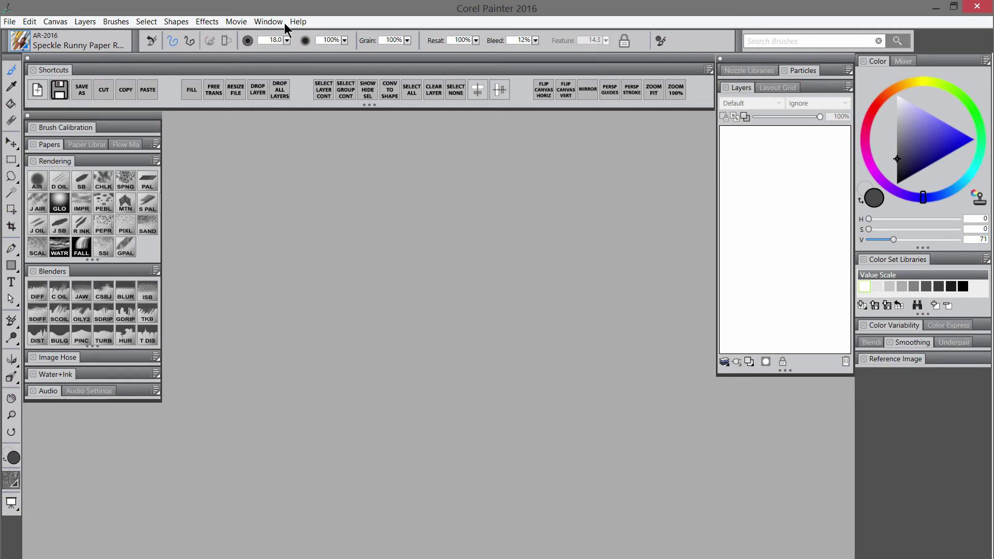
click(271, 22)
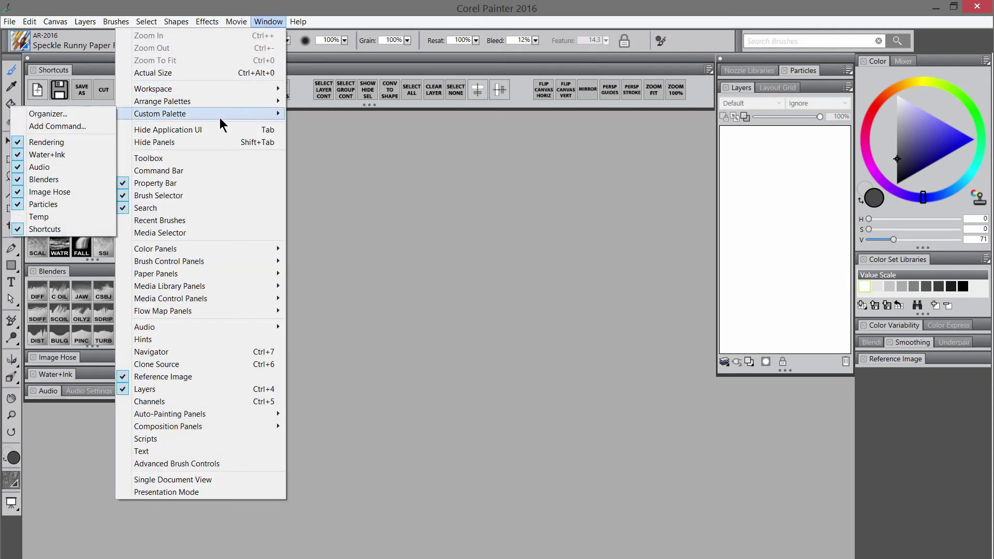
mouse_move(157, 114)
click(86, 117)
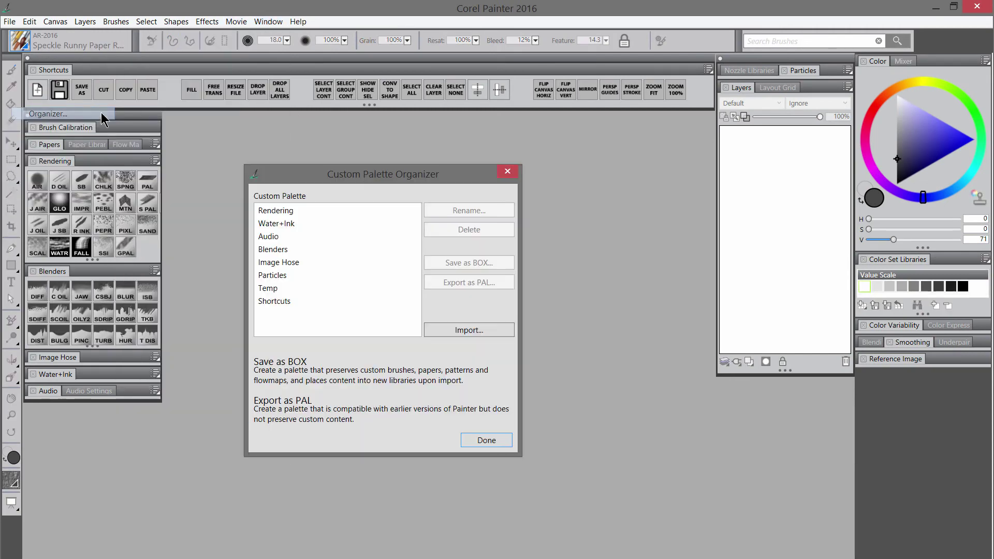
click(303, 209)
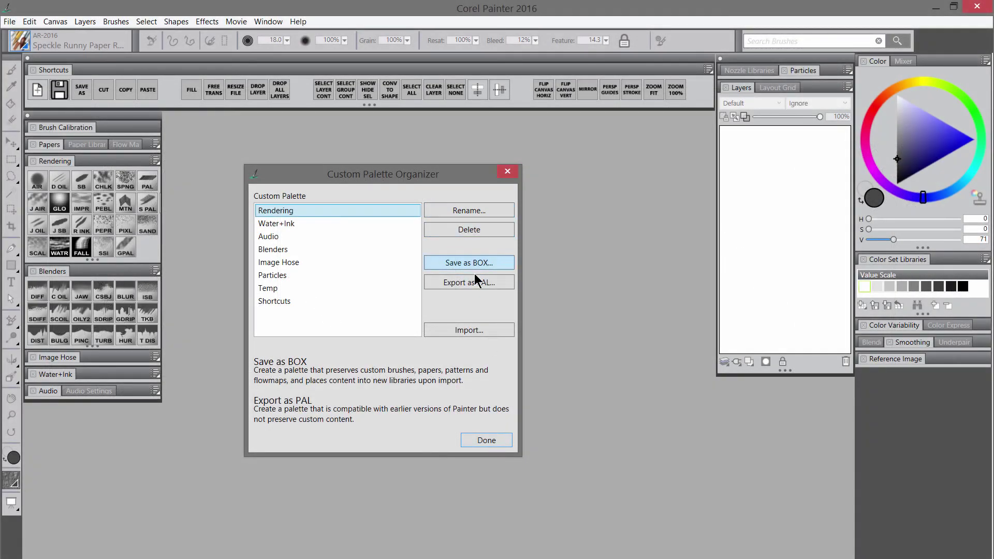
click(496, 440)
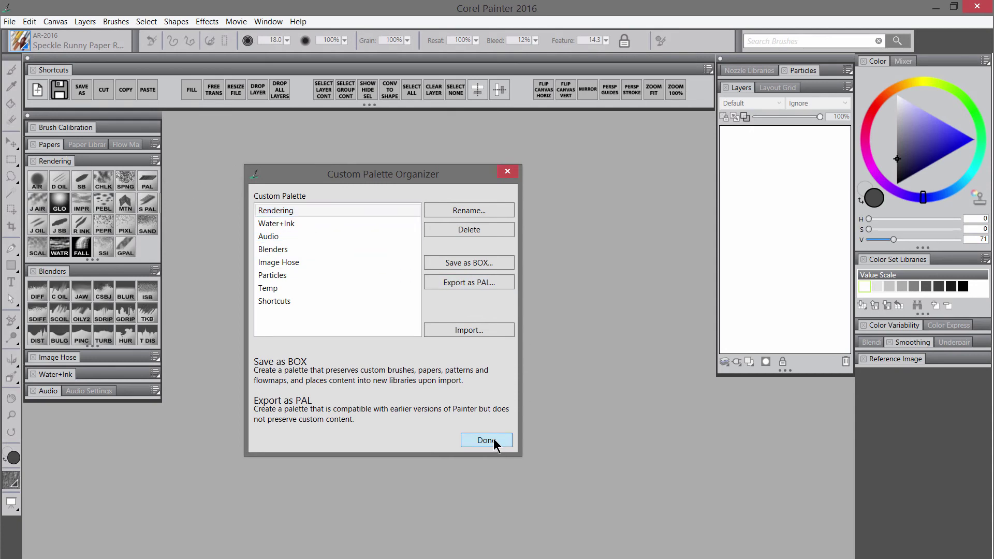
Review the AR-2016 and AR-2016-Update categories in the brush library.
click(23, 40)
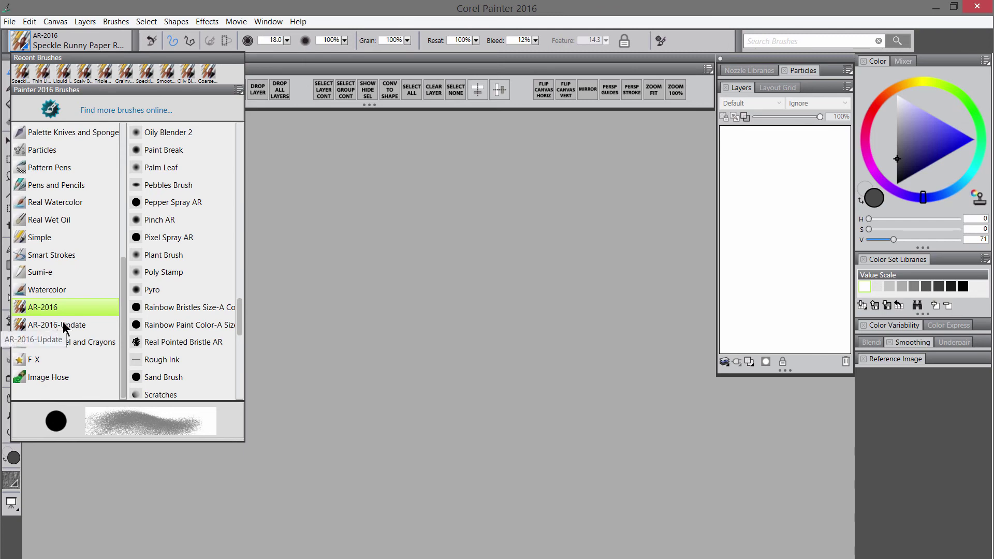
click(302, 206)
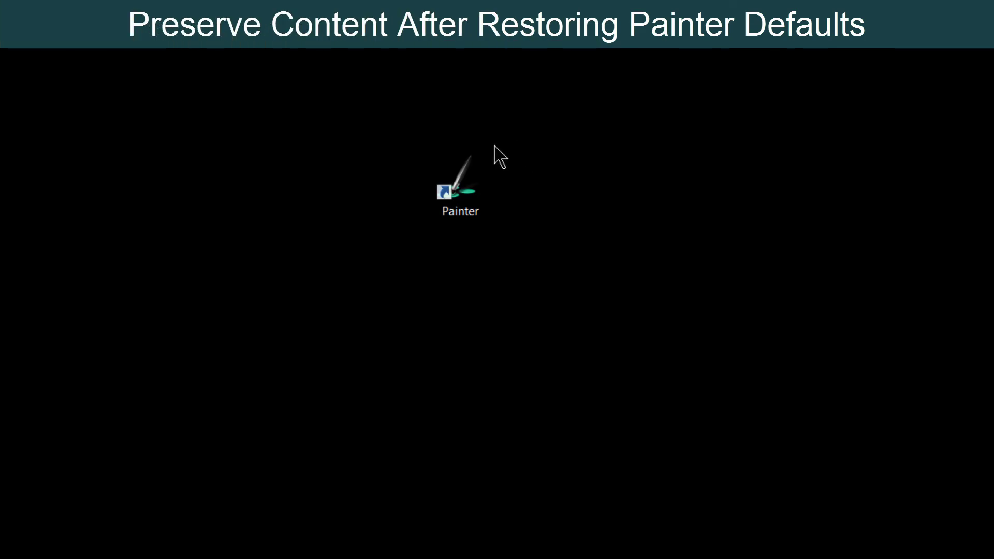
Launch Painter with its factory-reset prompt, compare restoring all settings with keeping some customizations, and cancel the reset.
shift+double_click(461, 176)
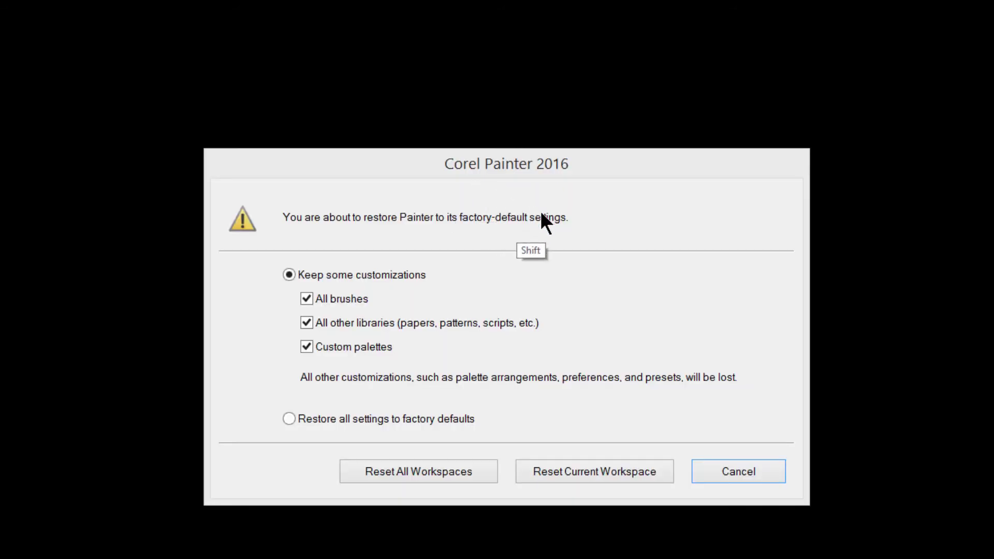
drag(599, 167, 584, 110)
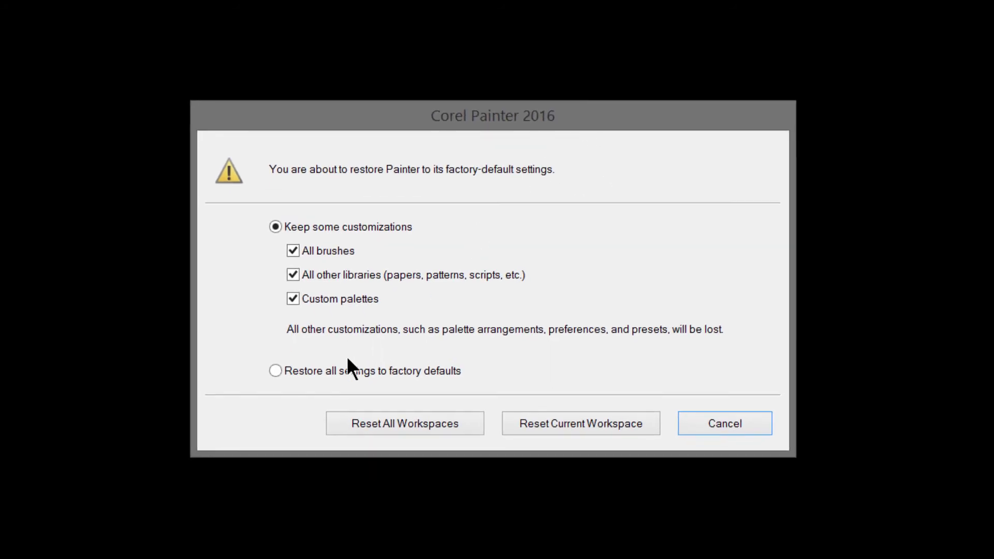
click(276, 370)
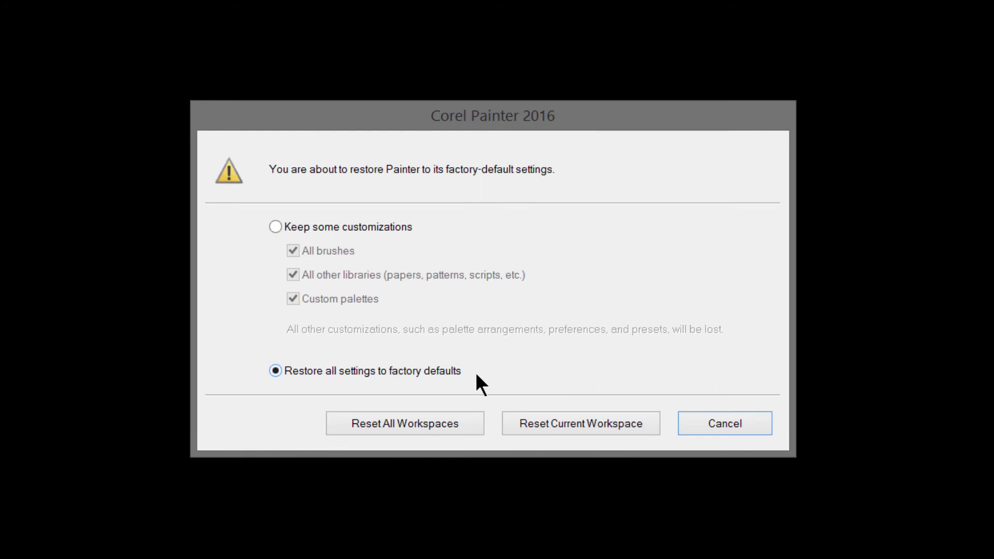
click(275, 226)
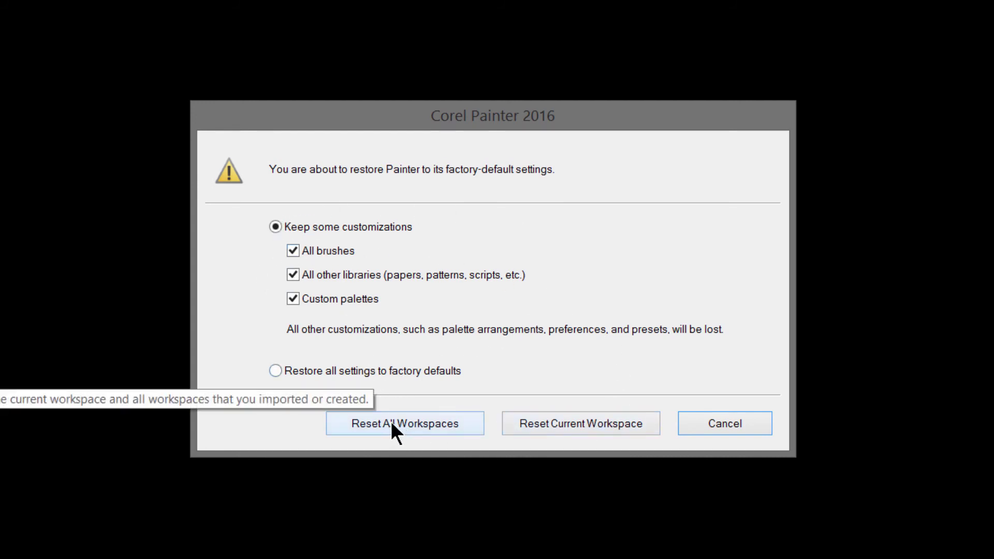
click(735, 423)
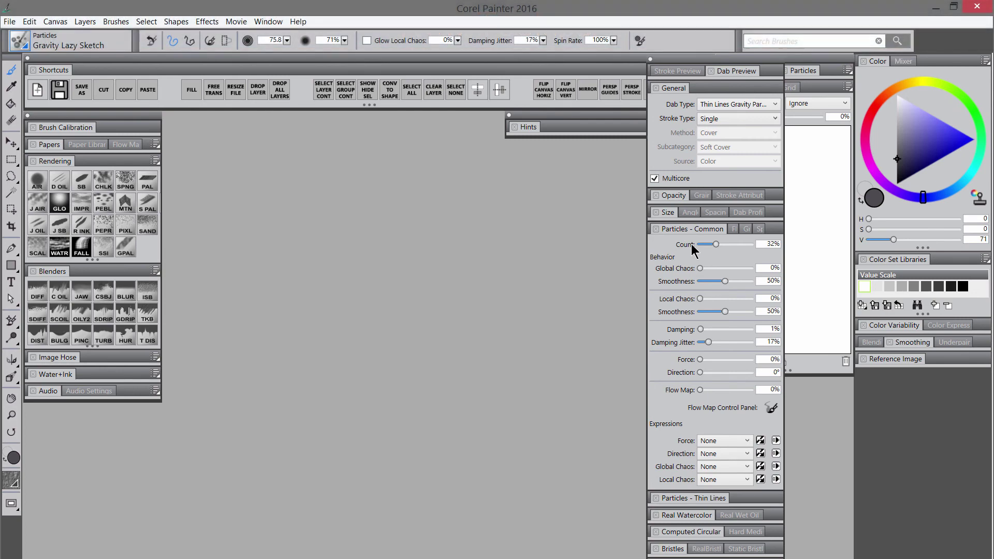
Examine the tooltips for the Particles - Common controls and the Liquid Ink Volume and Volume Jitter controls.
mouse_move(687, 245)
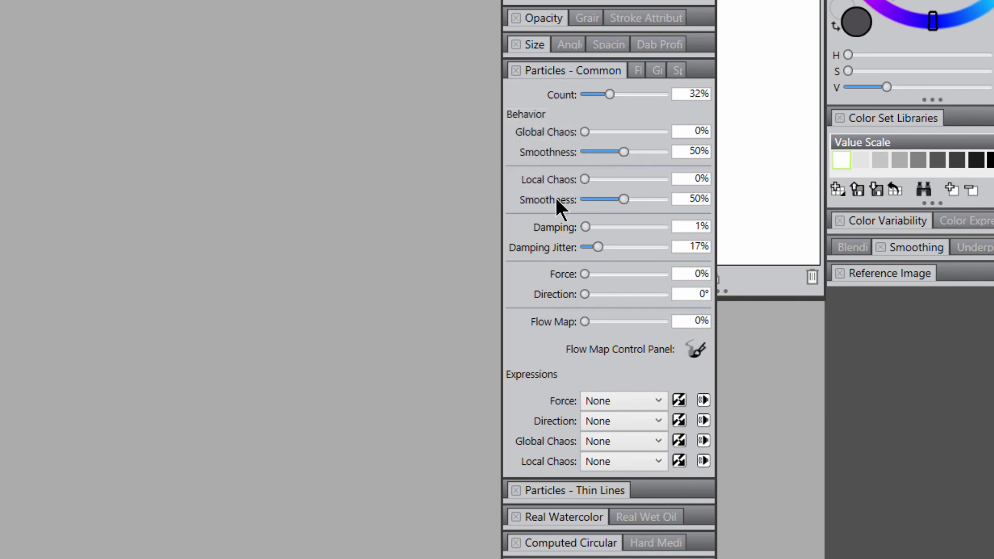
mouse_move(556, 201)
mouse_move(555, 179)
click(541, 70)
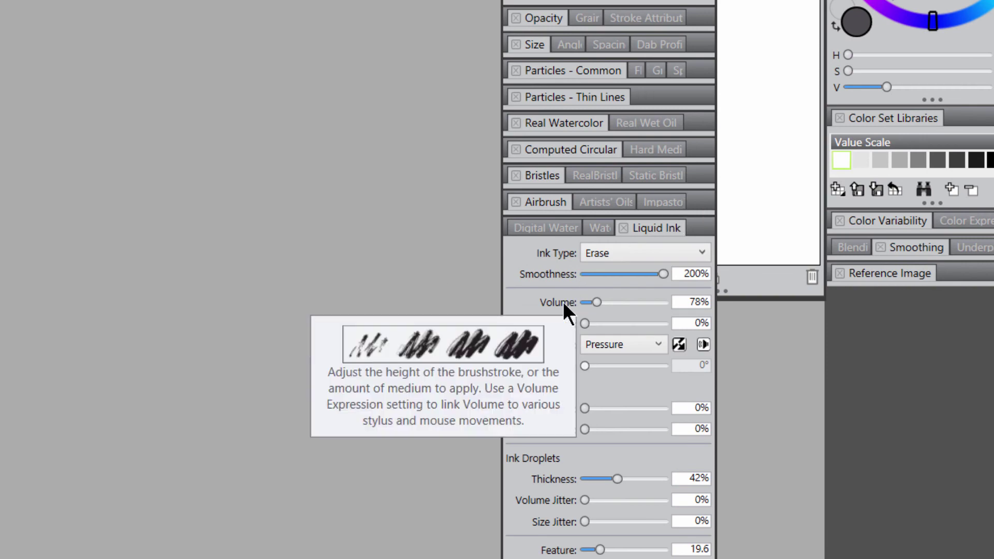
mouse_move(569, 472)
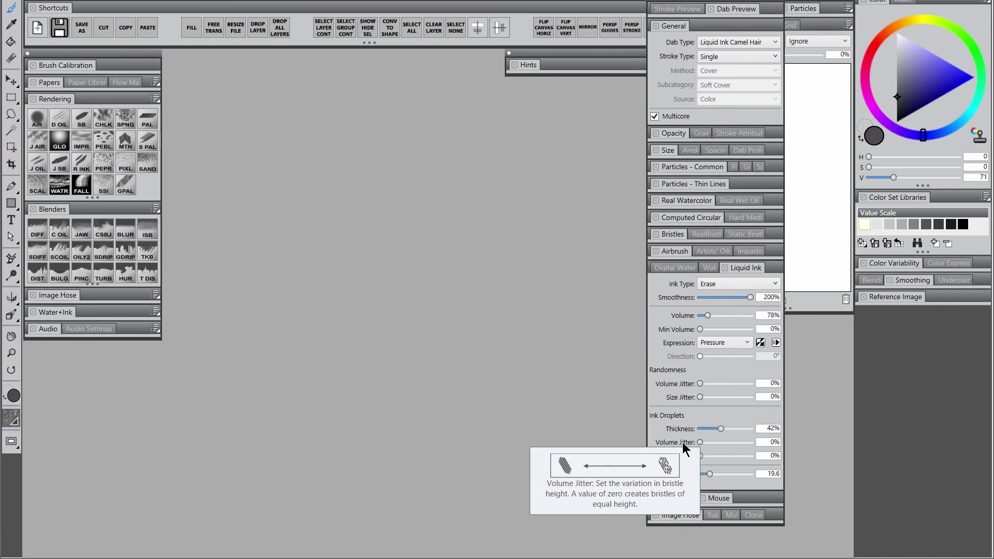
Expand the Hints panel and read through its guidance on Liquid Ink brushes.
mouse_move(685, 456)
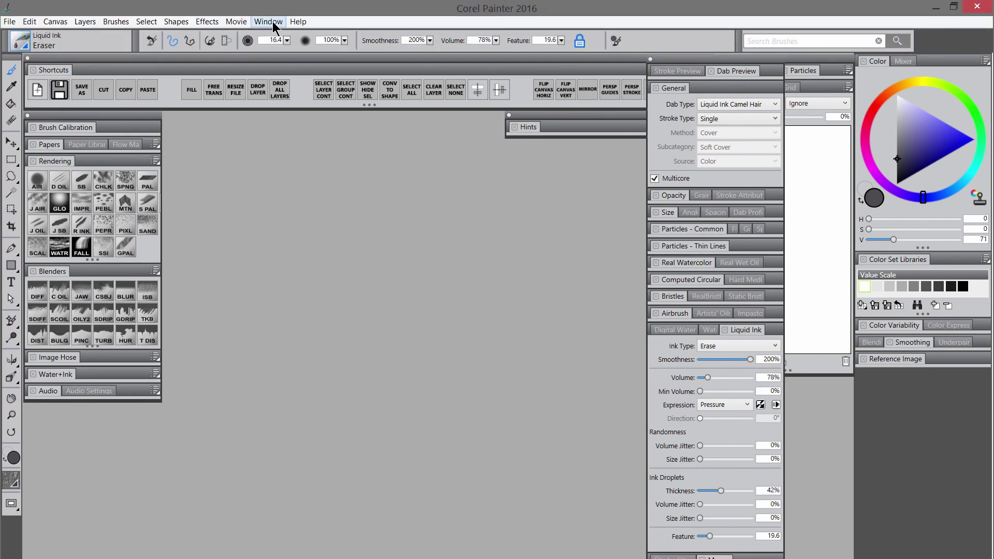
click(269, 22)
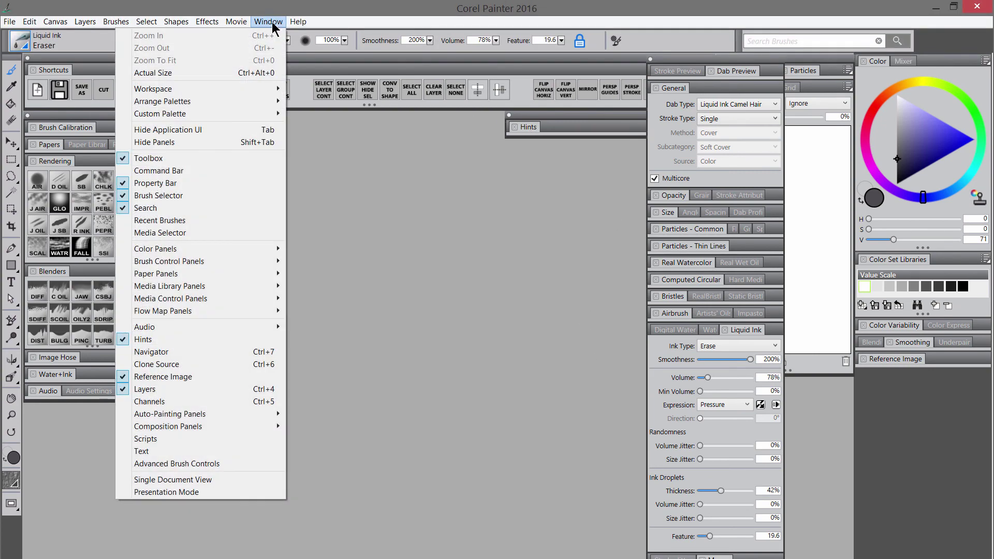
click(528, 128)
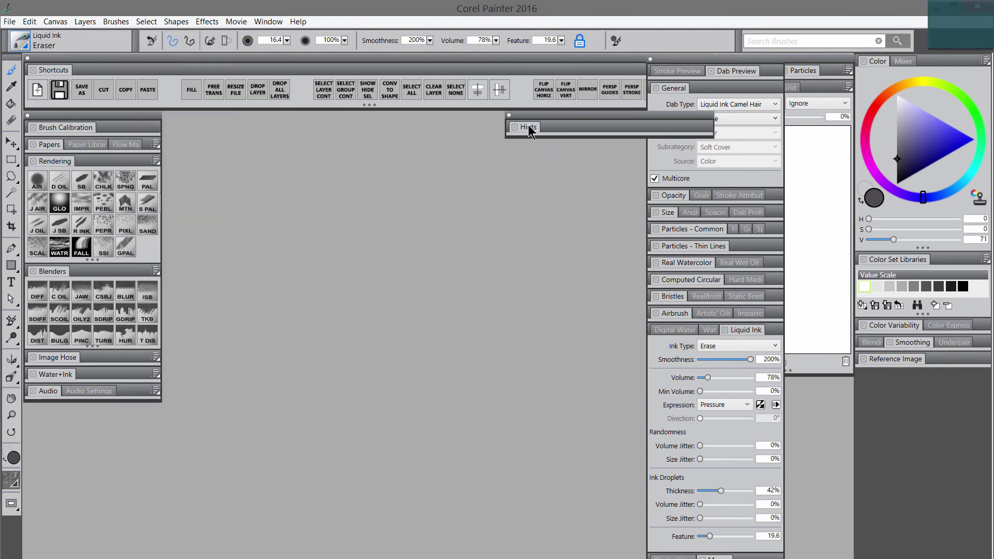
click(528, 127)
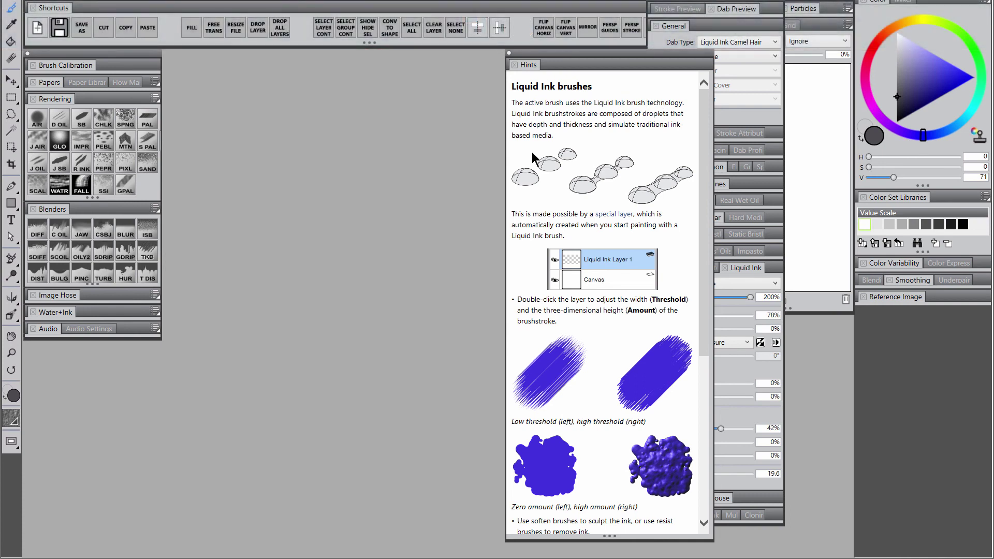
mouse_move(709, 129)
mouse_down()
mouse_move(695, 308)
mouse_move(705, 317)
mouse_up()
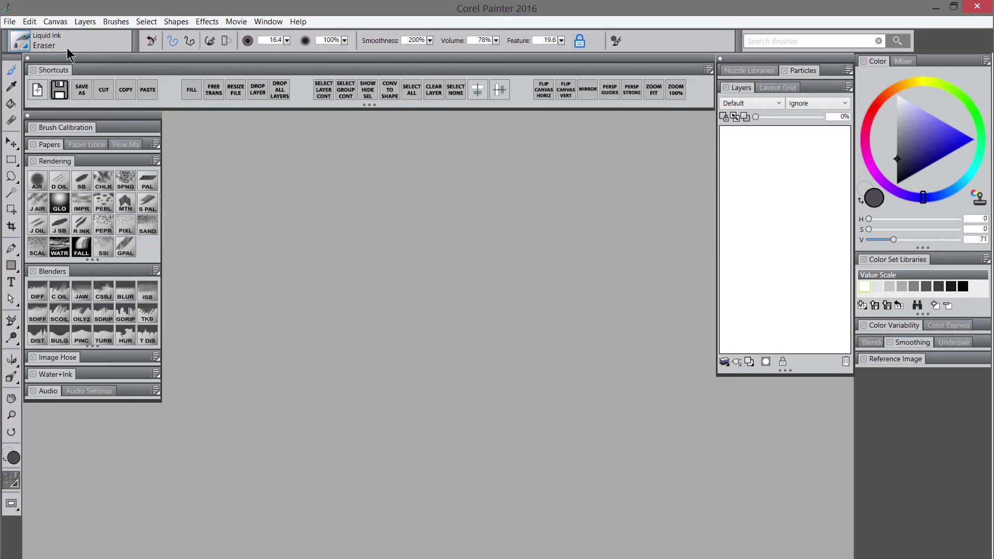
Browse the Painter 2016 brush library and review the variants in the Pens and Pencils and Blenders categories.
click(24, 45)
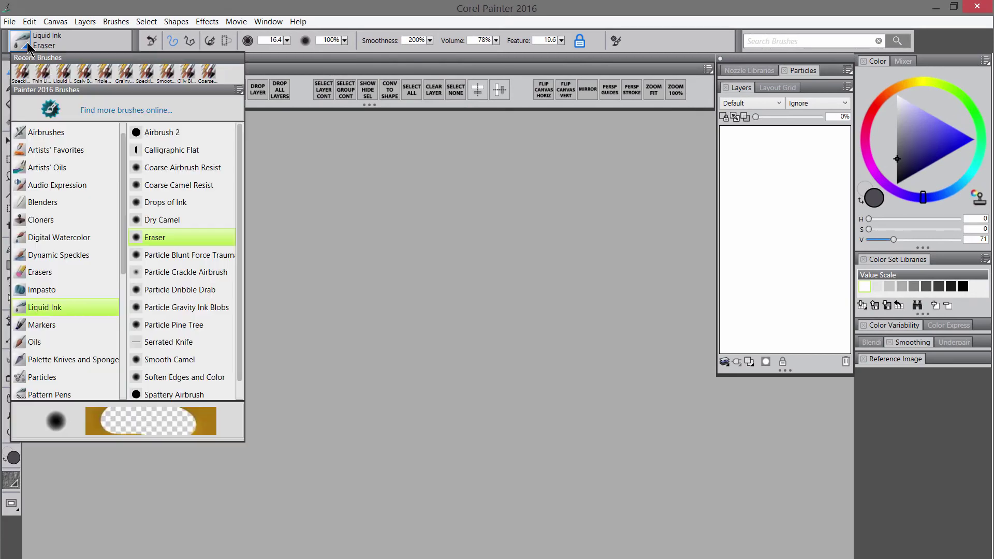
scroll(123, 166, up, 1)
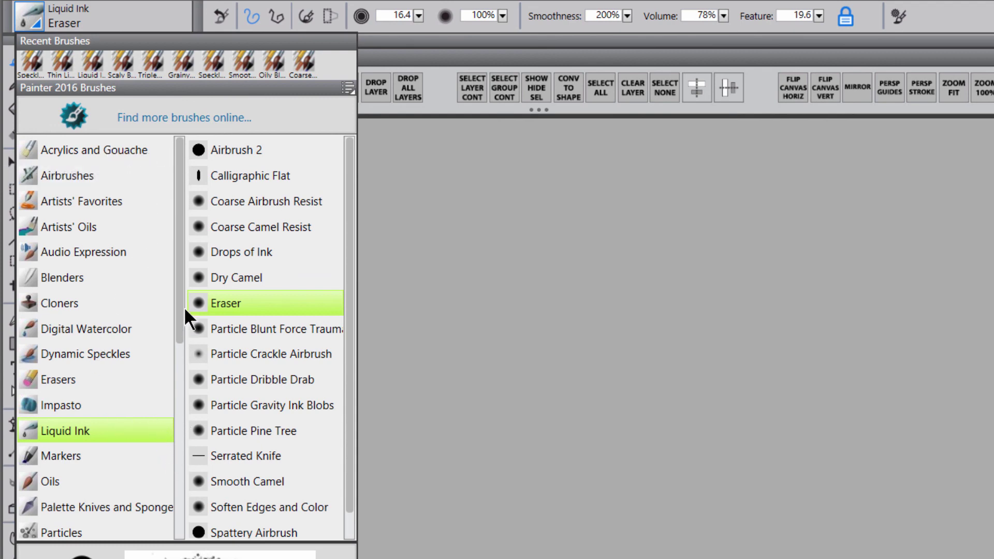
drag(180, 293, 161, 359)
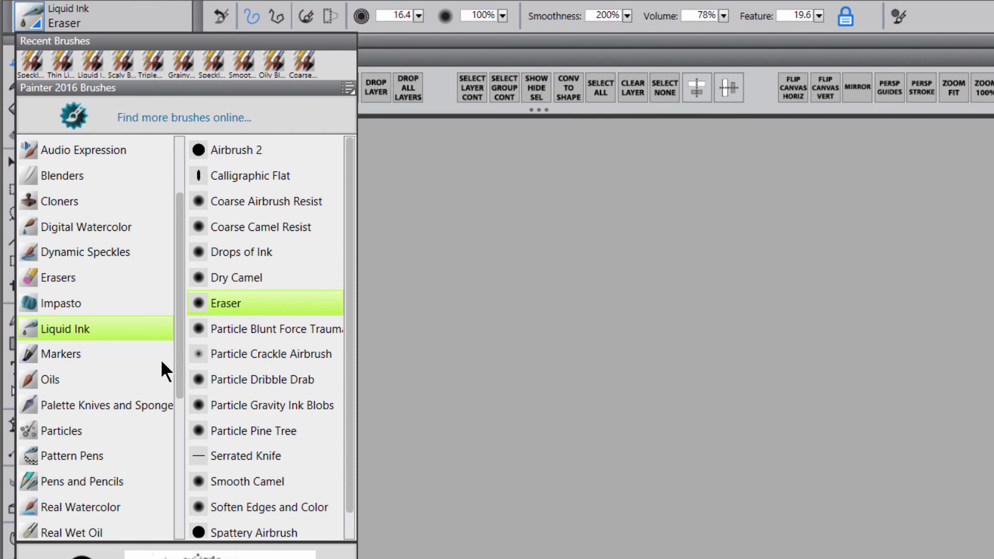
click(79, 477)
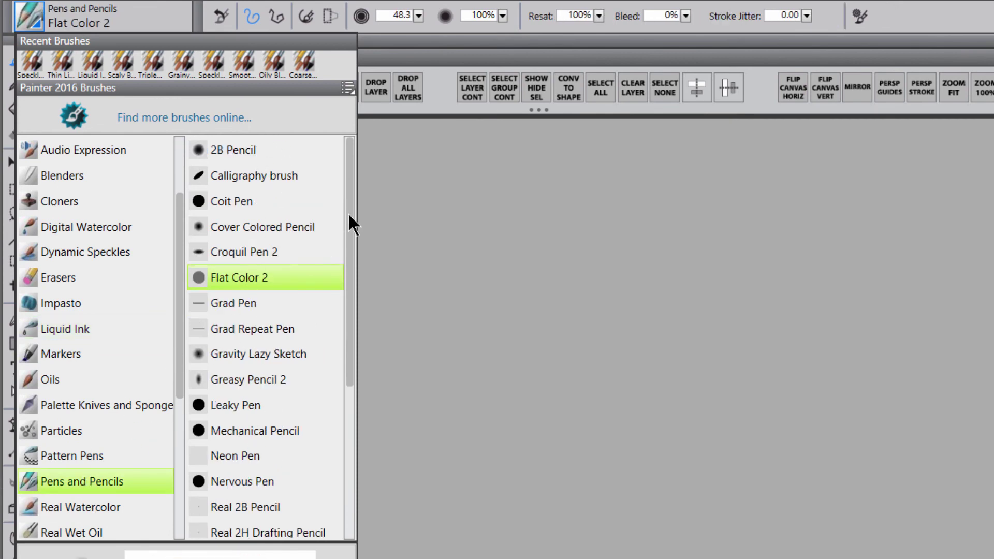
scroll(348, 221, down, 3)
scroll(335, 209, up, 2)
scroll(335, 209, up, 1)
click(75, 176)
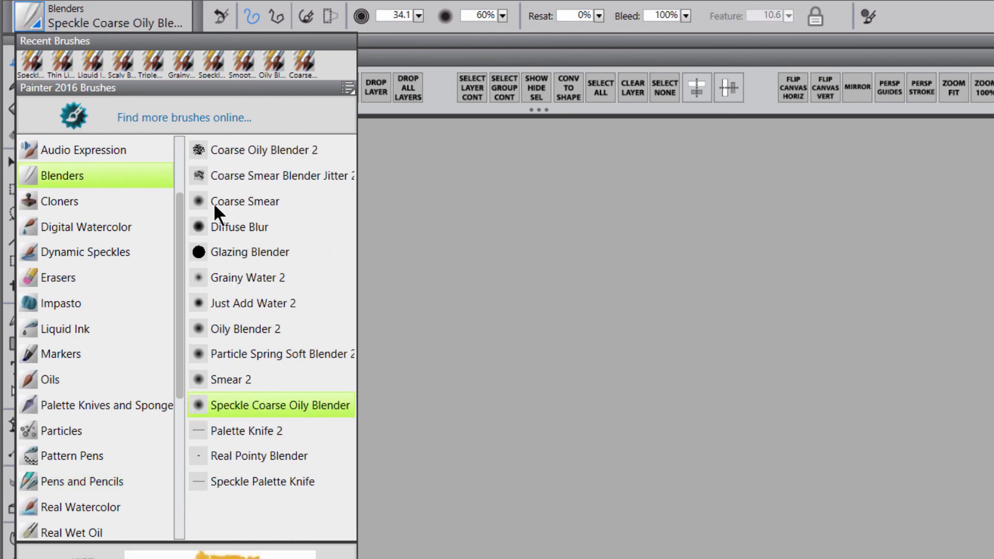
Switch the brush library to Painter 2015 Brushes and browse its brush categories.
click(347, 88)
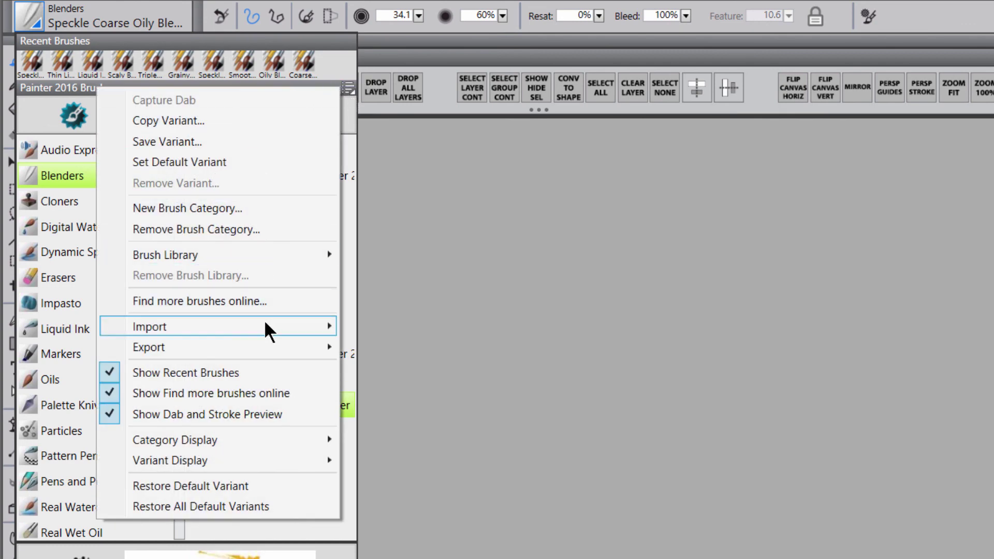
mouse_move(316, 255)
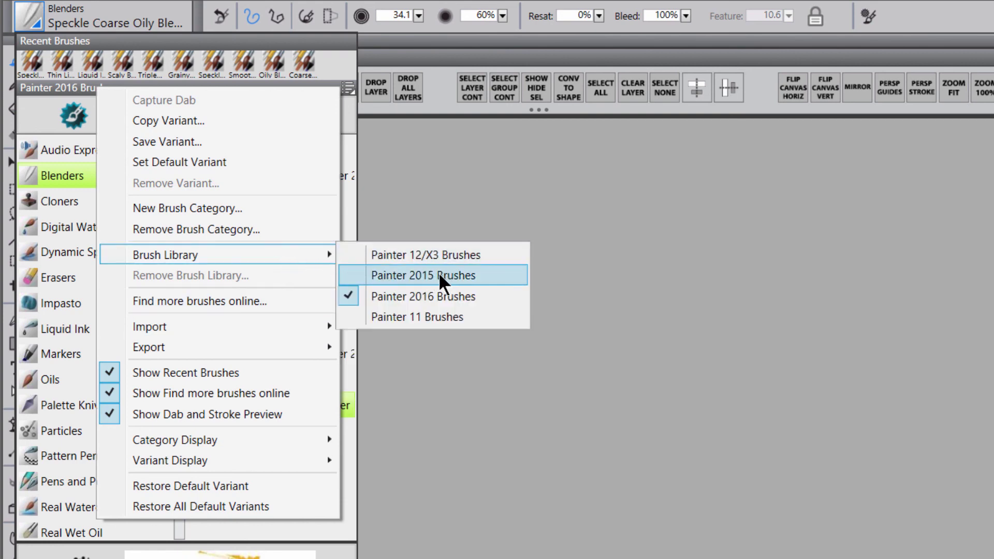
click(448, 283)
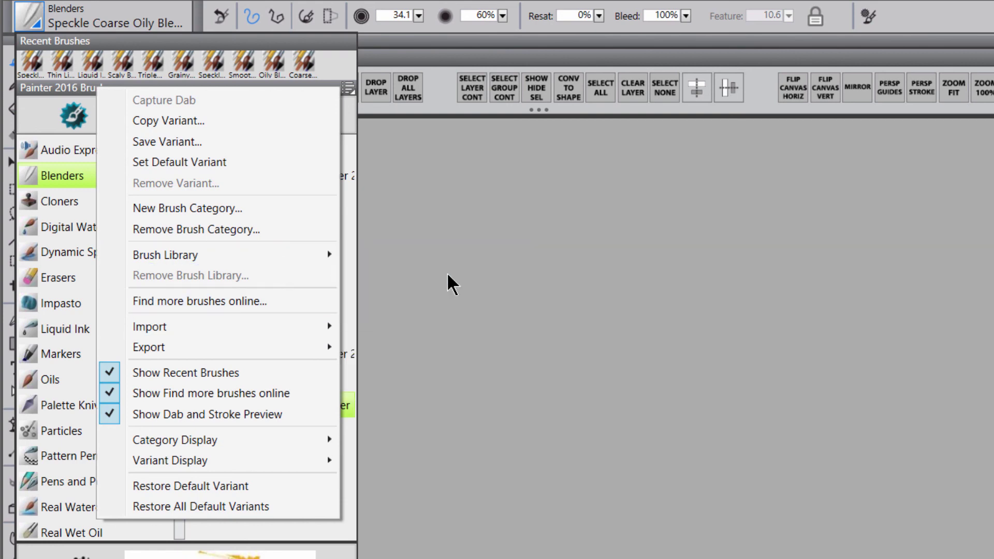
click(31, 17)
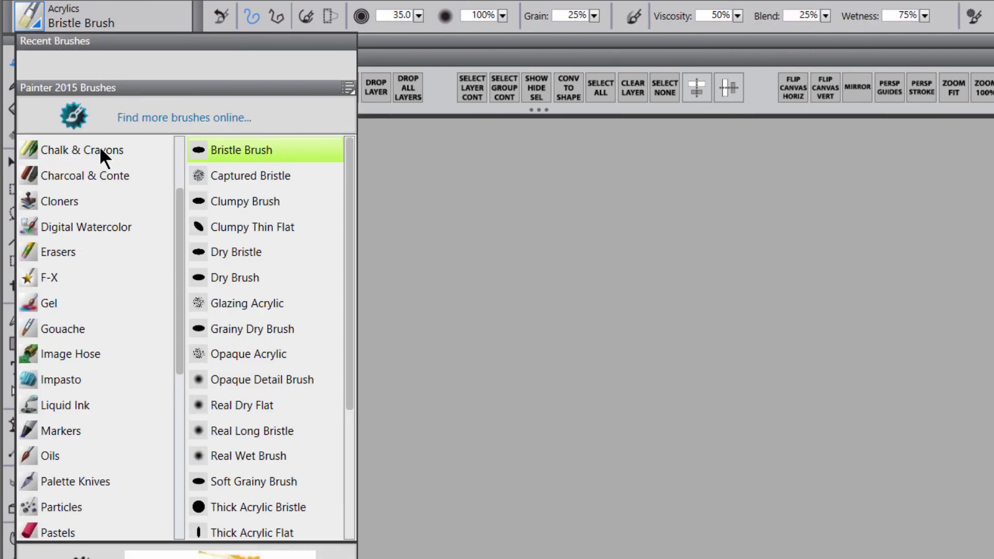
scroll(178, 212, down, 1)
scroll(172, 262, up, 3)
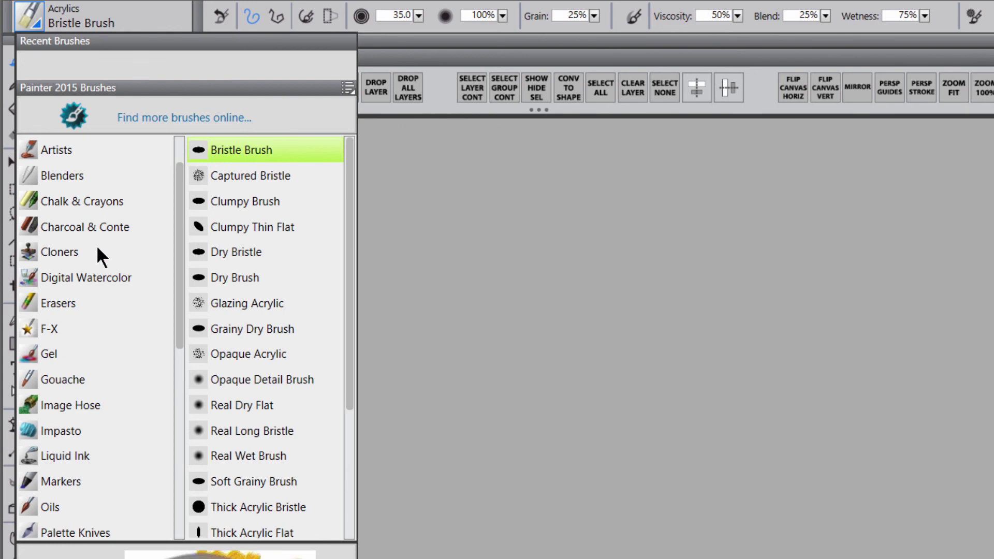
Switch the brush library back to Painter 2016 Brushes and select the Blenders category.
click(350, 87)
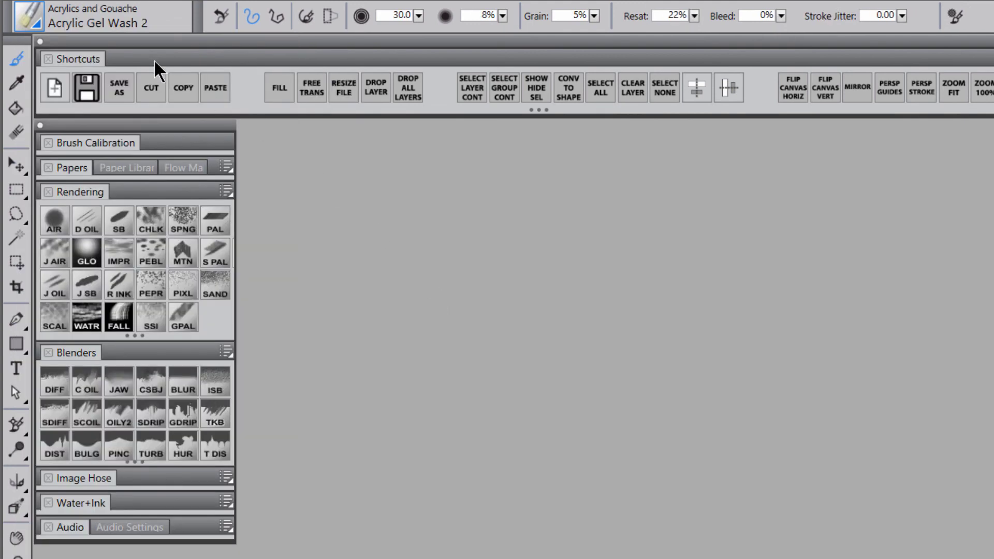
click(35, 11)
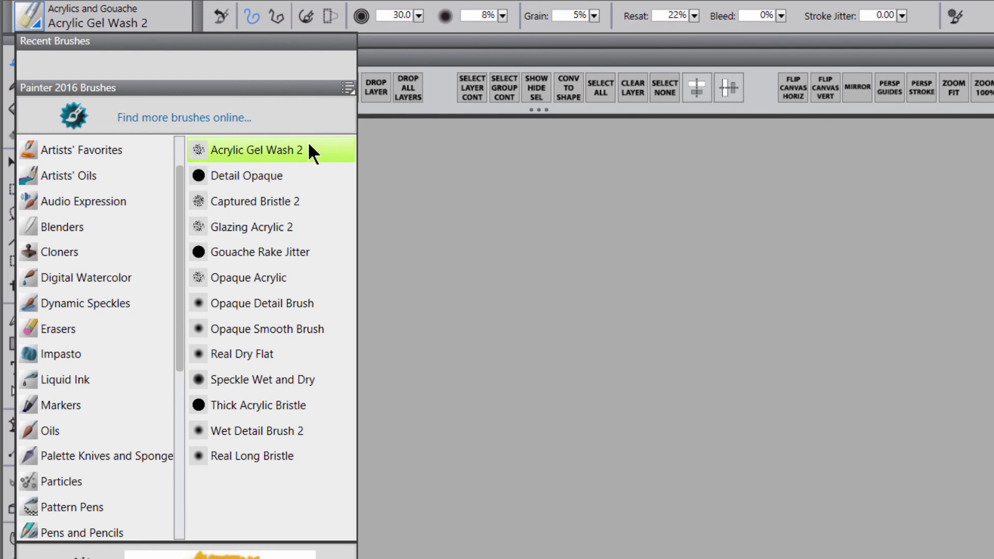
click(108, 222)
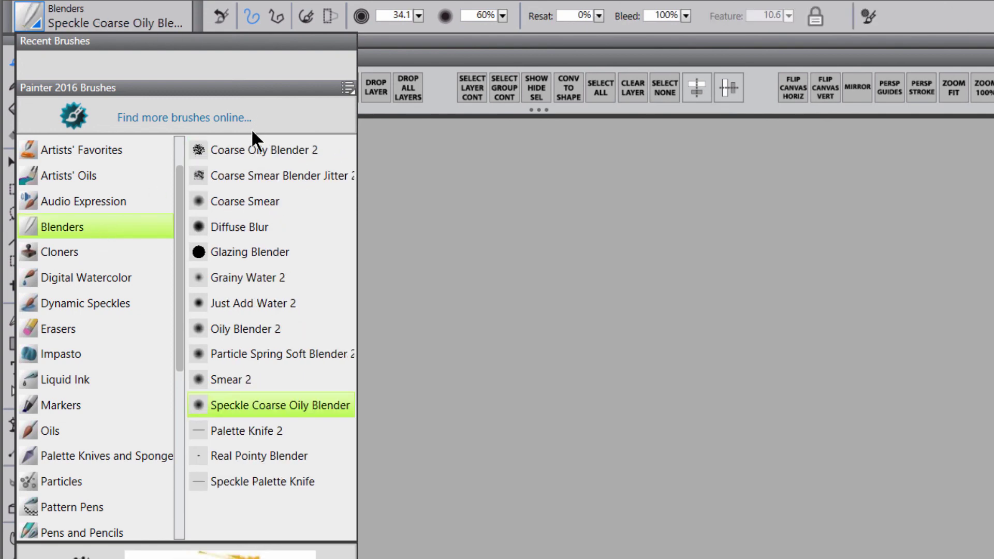